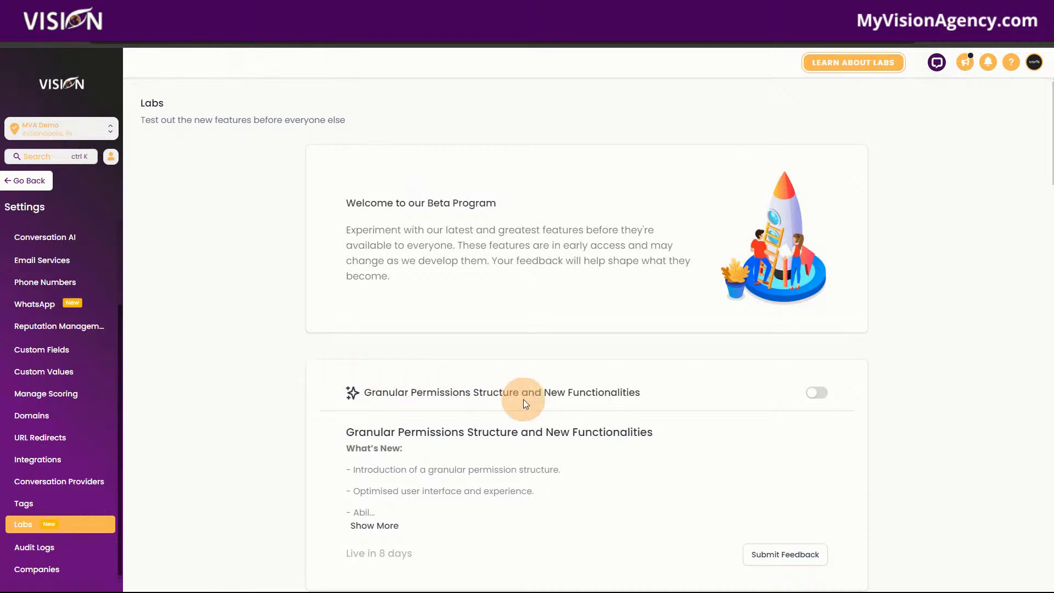
# Enable the Granular Permissions Structure and New Functionalities beta feature in Labs.
pyautogui.scroll(-2, 574, 431)
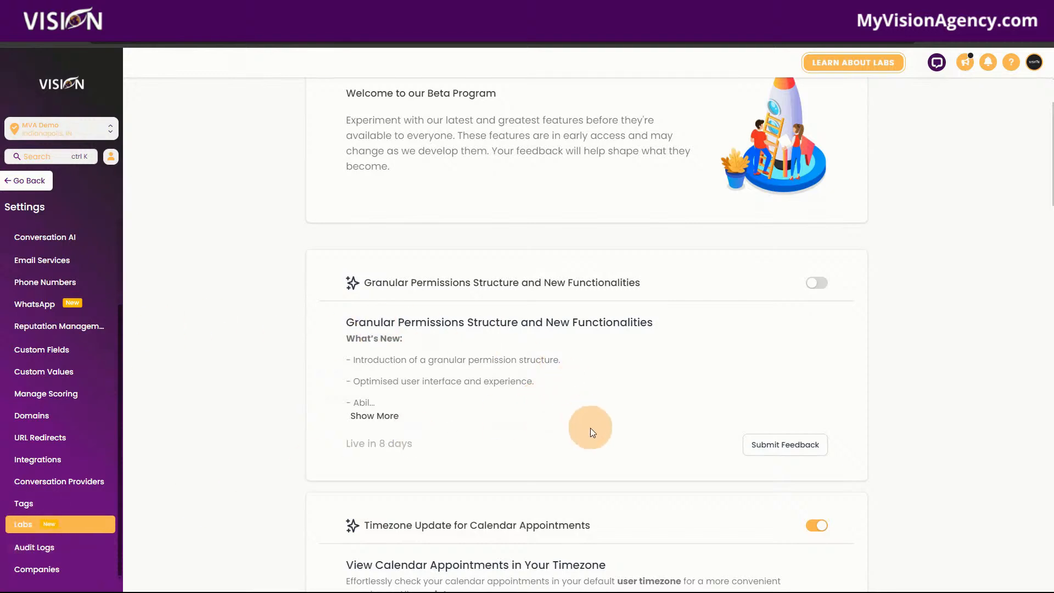
pyautogui.scroll(2, 591, 427)
pyautogui.scroll(-3, 651, 384)
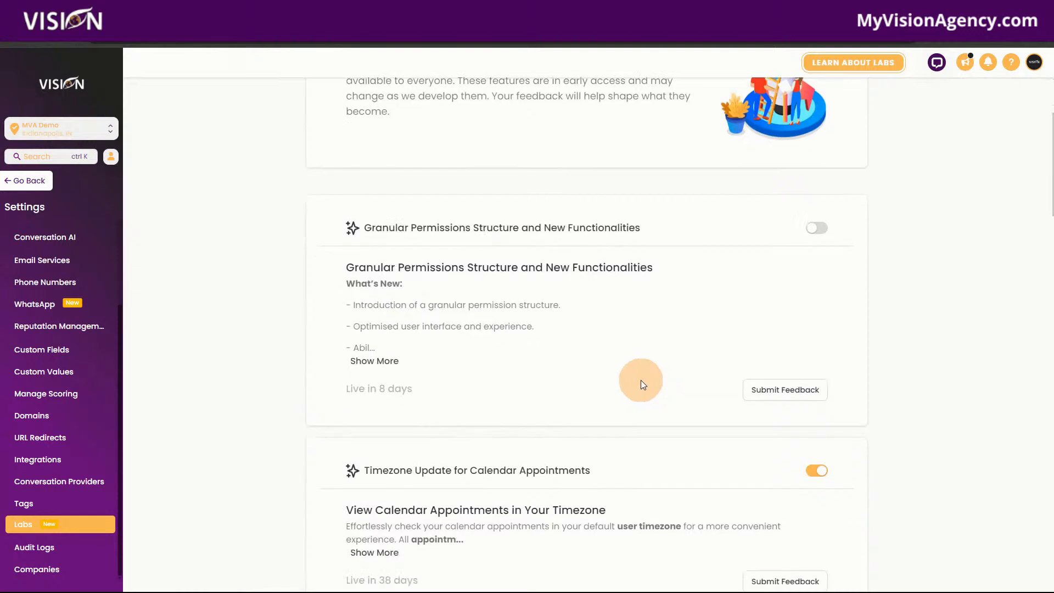
pyautogui.click(815, 233)
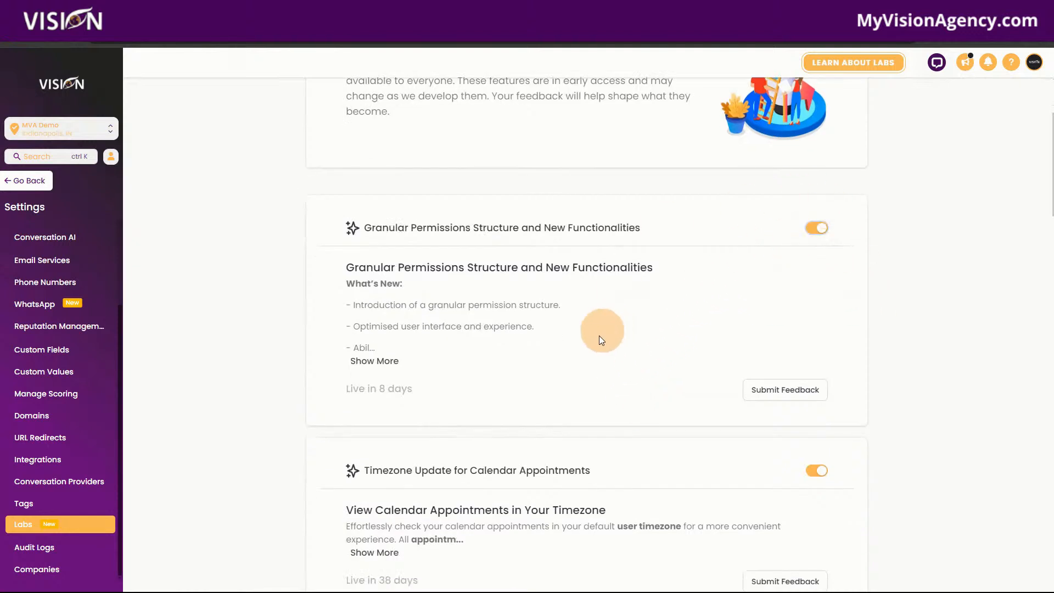
# Look through the remaining Labs features, the sub-account switcher and the audit logs.
pyautogui.scroll(-6, 614, 402)
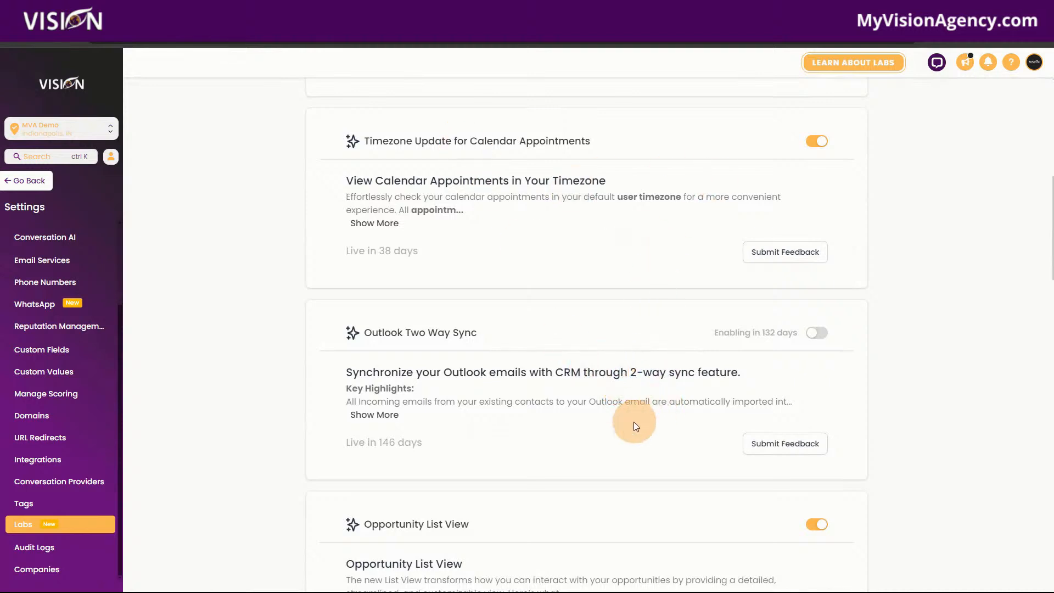
pyautogui.scroll(-2, 621, 434)
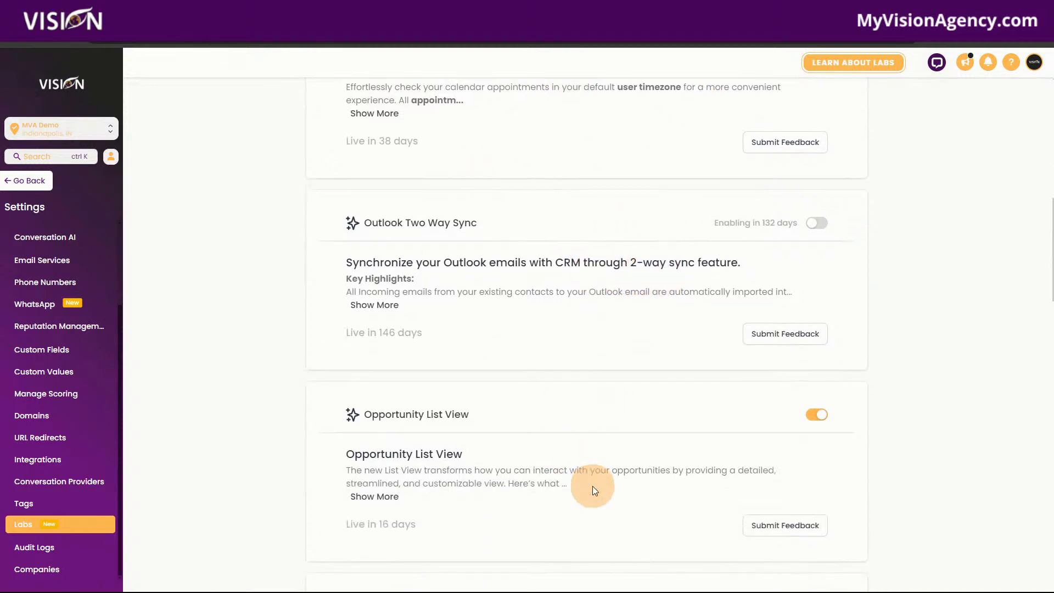
pyautogui.scroll(4, 574, 478)
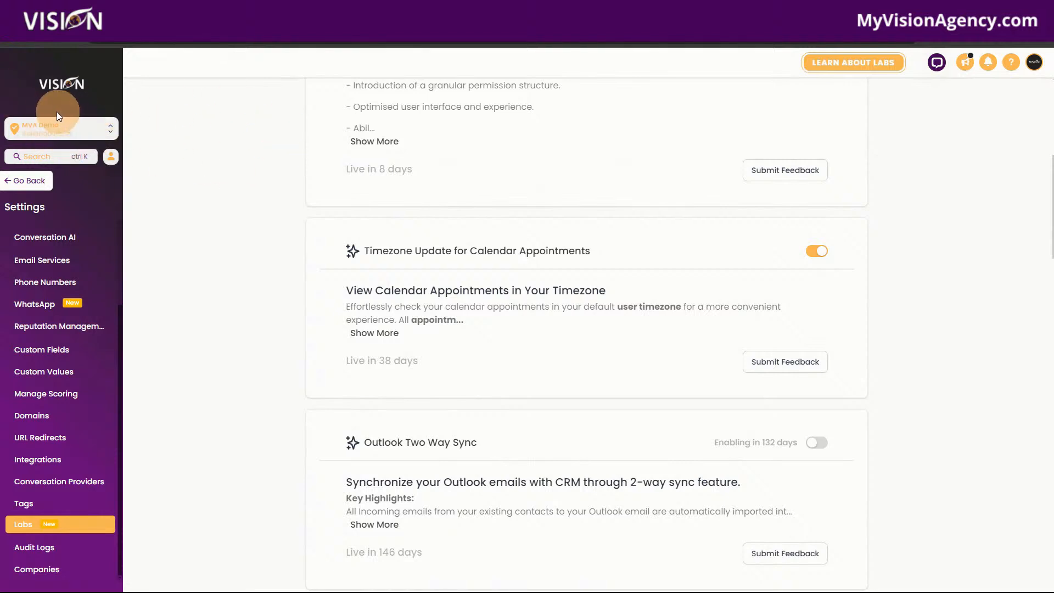
pyautogui.click(52, 128)
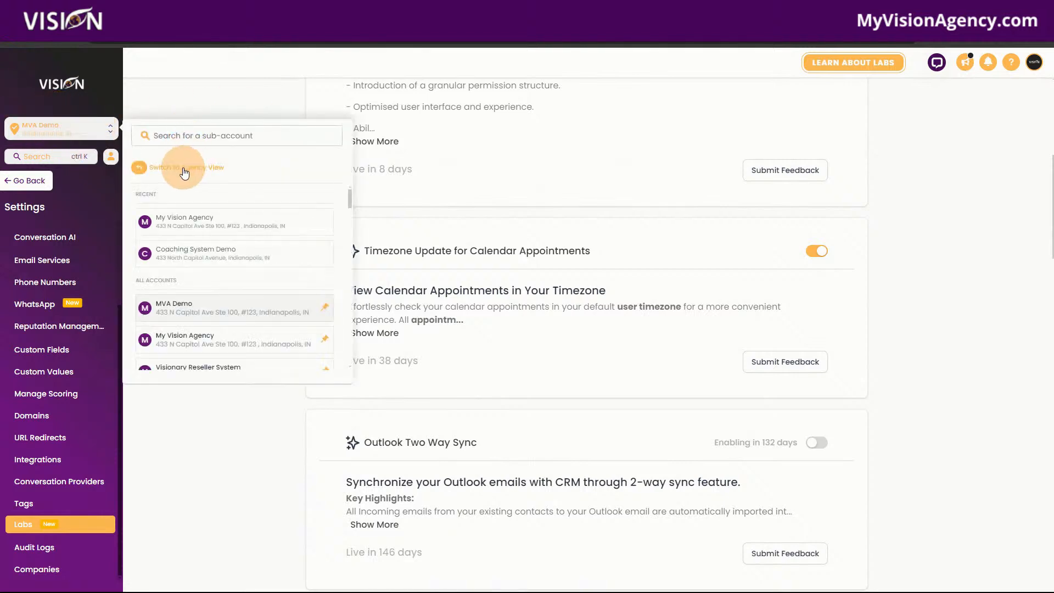
pyautogui.click(190, 87)
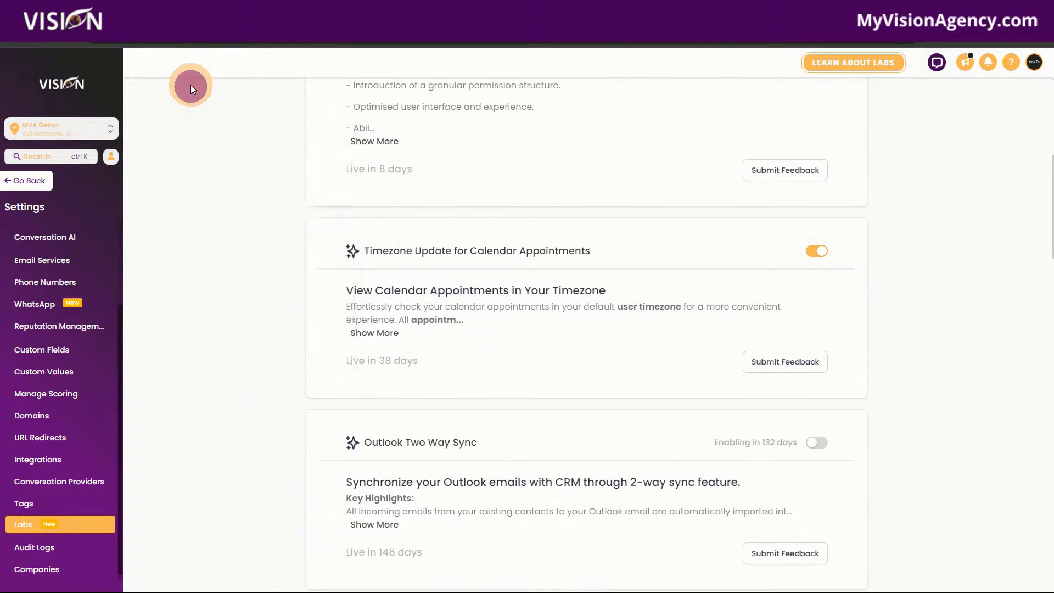
pyautogui.click(27, 529)
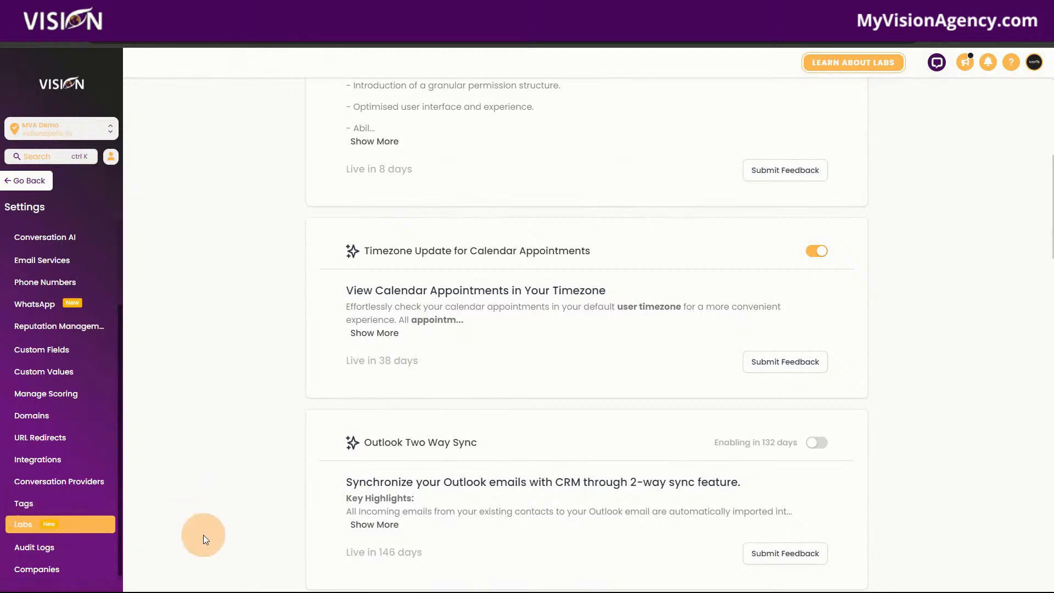
pyautogui.click(86, 548)
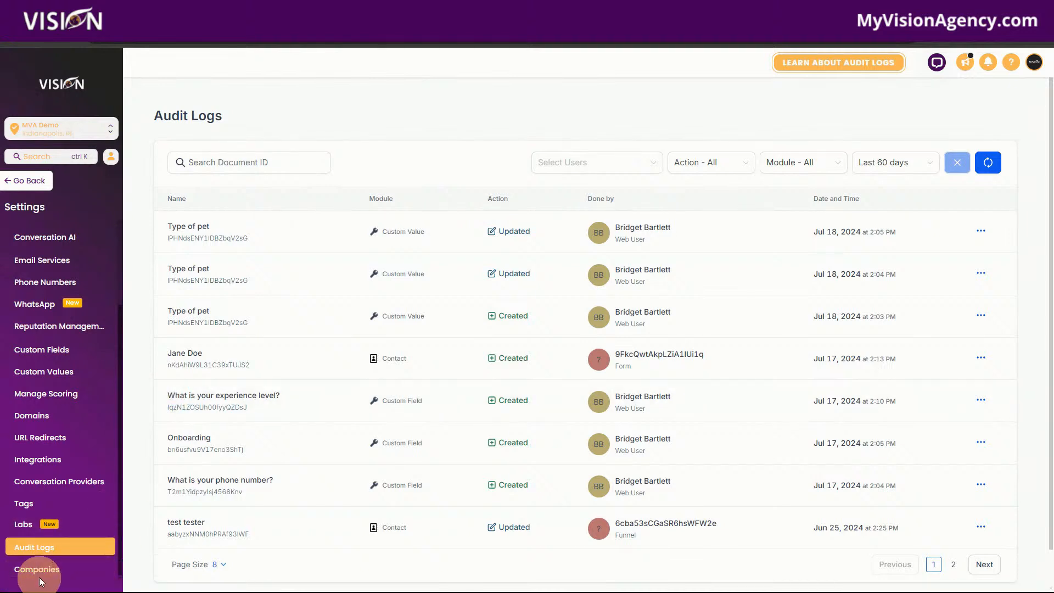
# In the Companies settings, enable creating and associating companies with contacts, including retroactively for existing contacts.
pyautogui.click(25, 569)
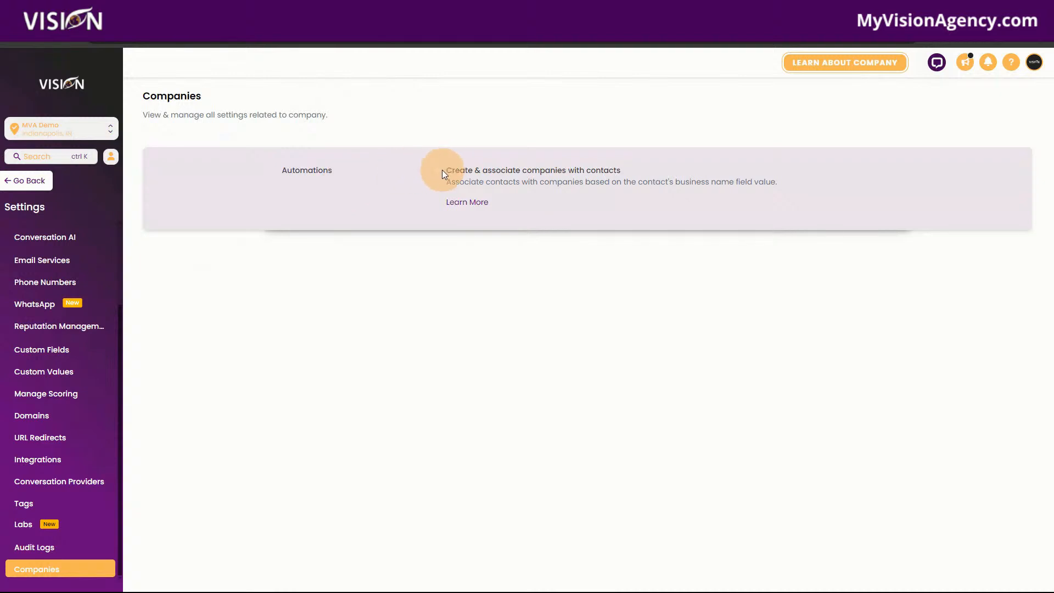
pyautogui.click(439, 172)
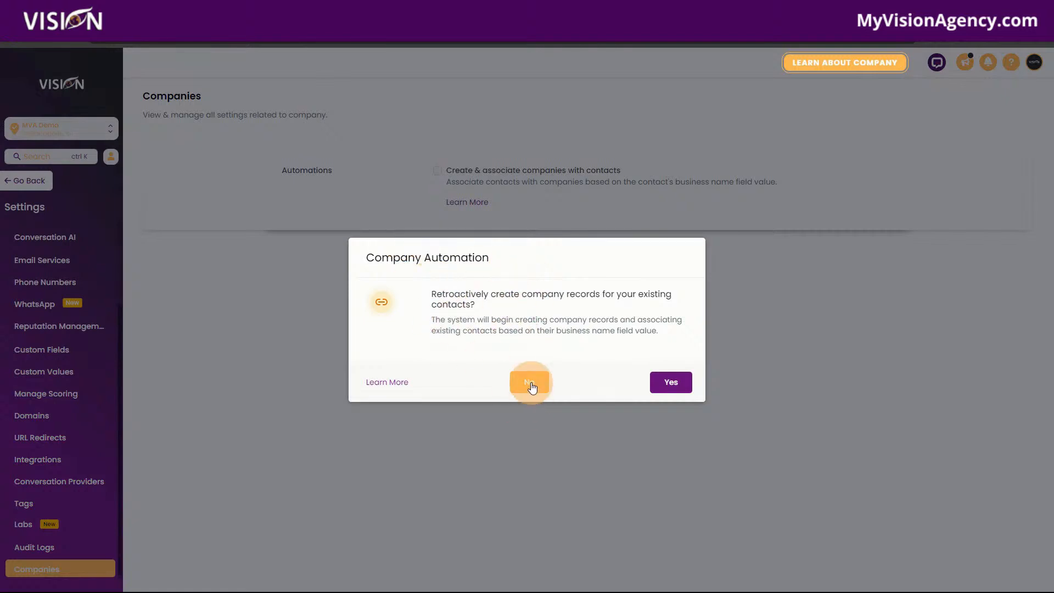
pyautogui.click(674, 380)
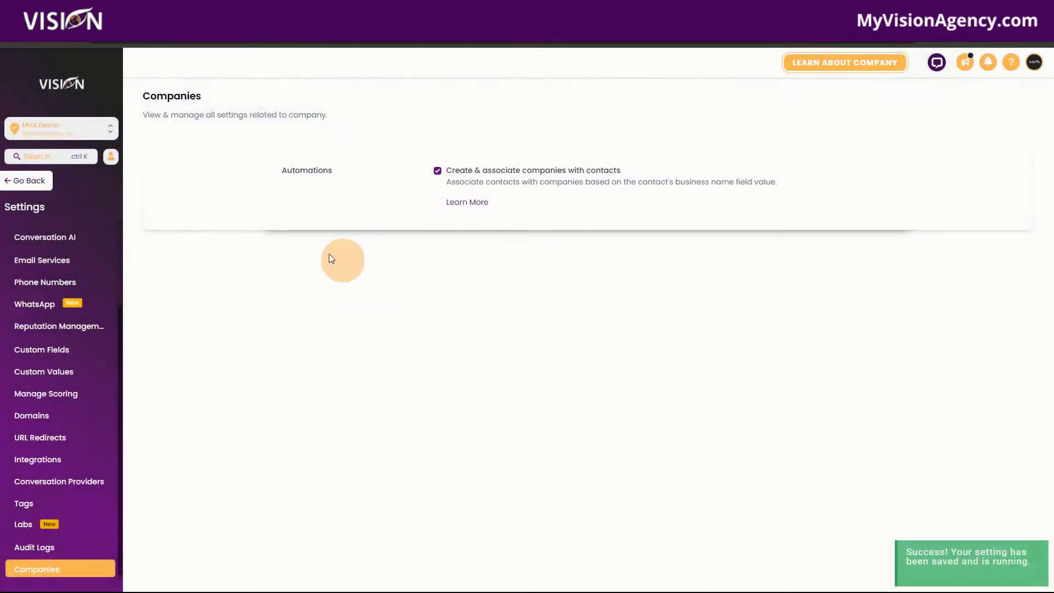
# Open the Tags settings, select all tags on the page and check which bulk actions are offered.
pyautogui.click(24, 503)
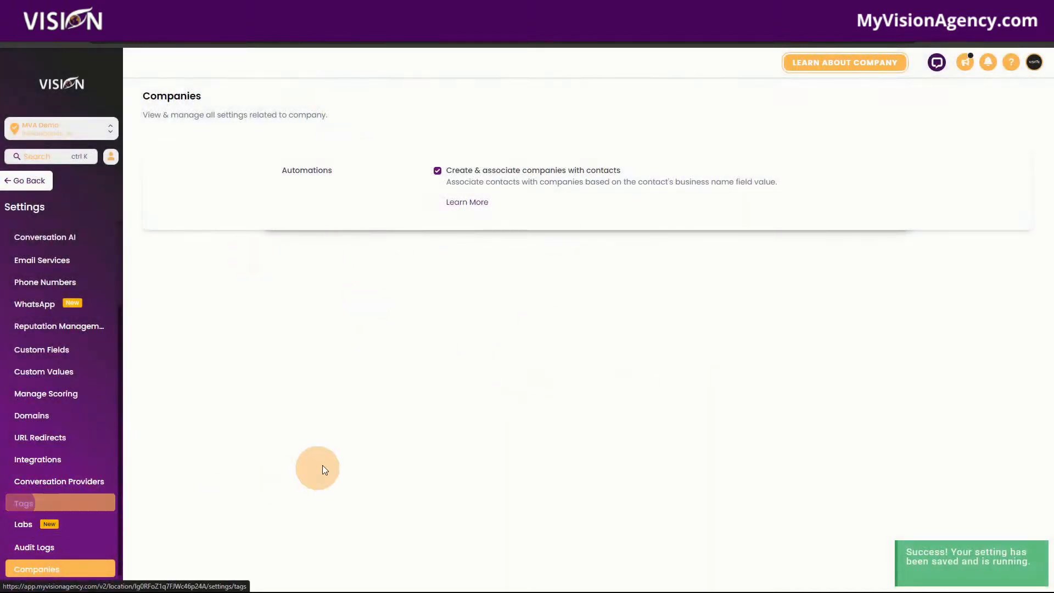
pyautogui.click(24, 502)
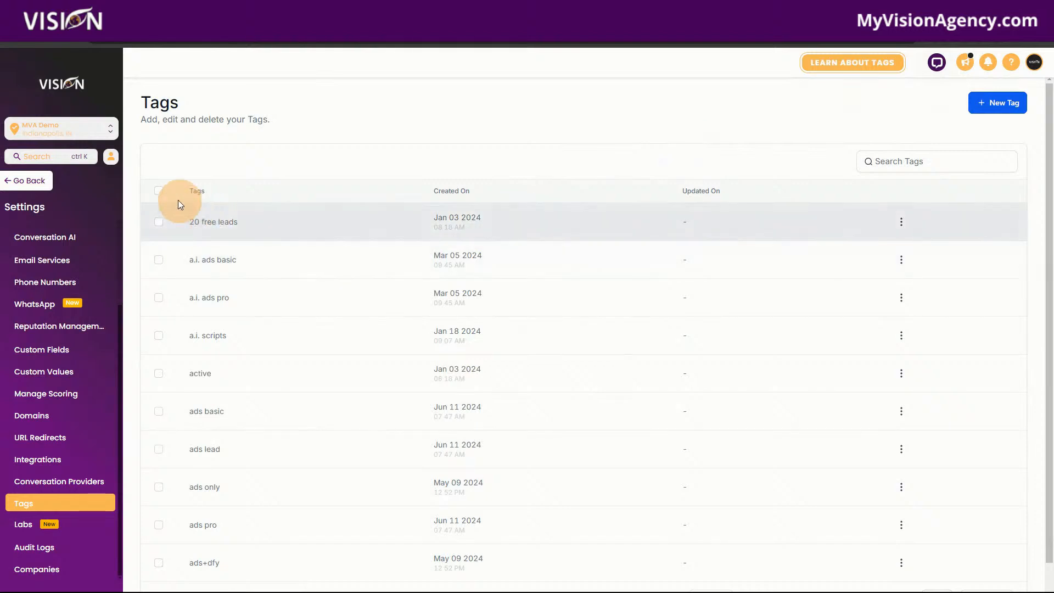
pyautogui.click(161, 191)
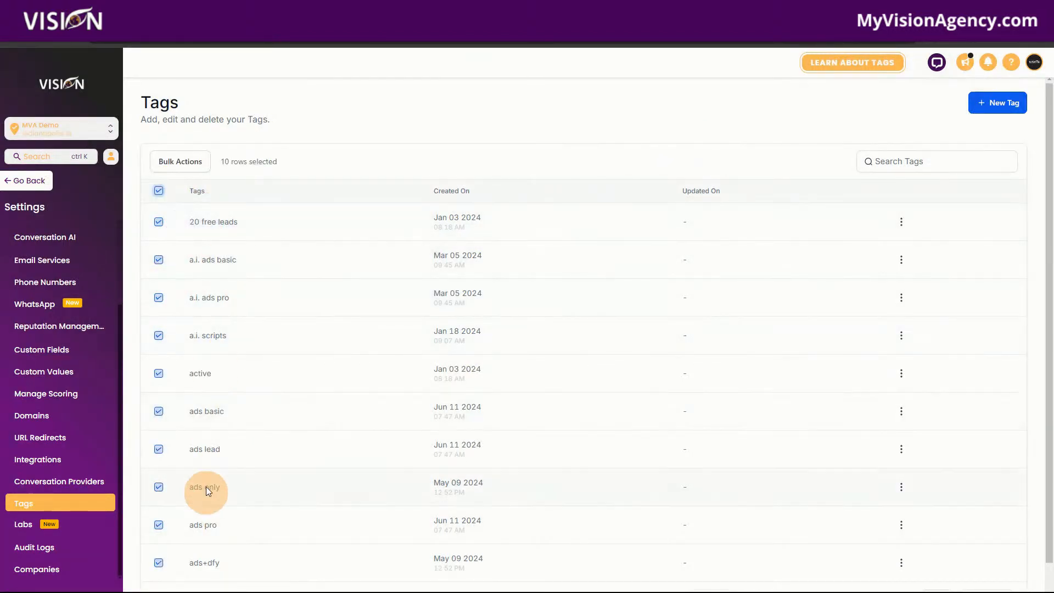
pyautogui.click(180, 162)
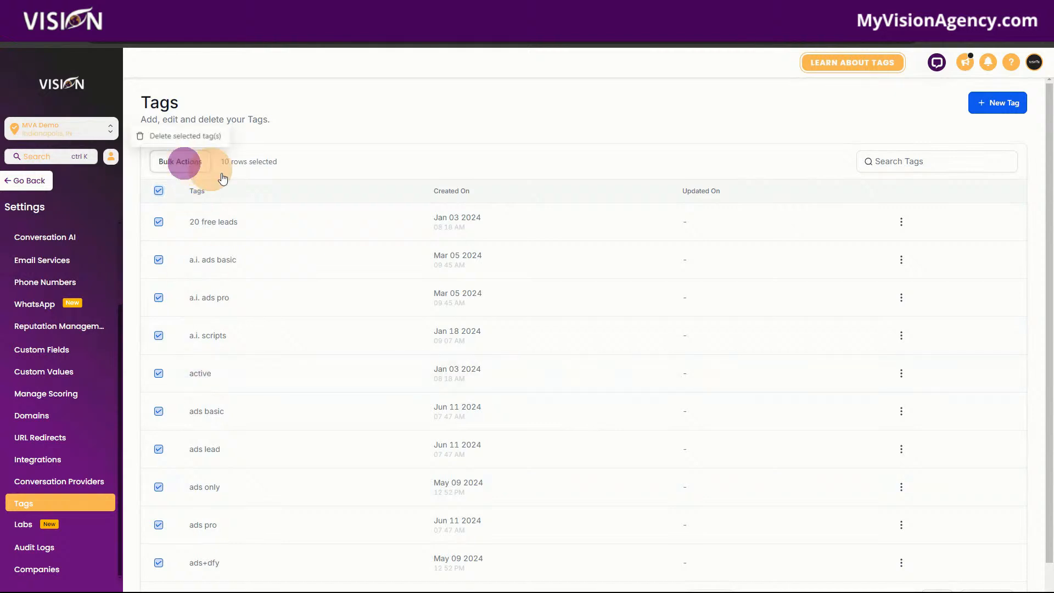
pyautogui.click(403, 149)
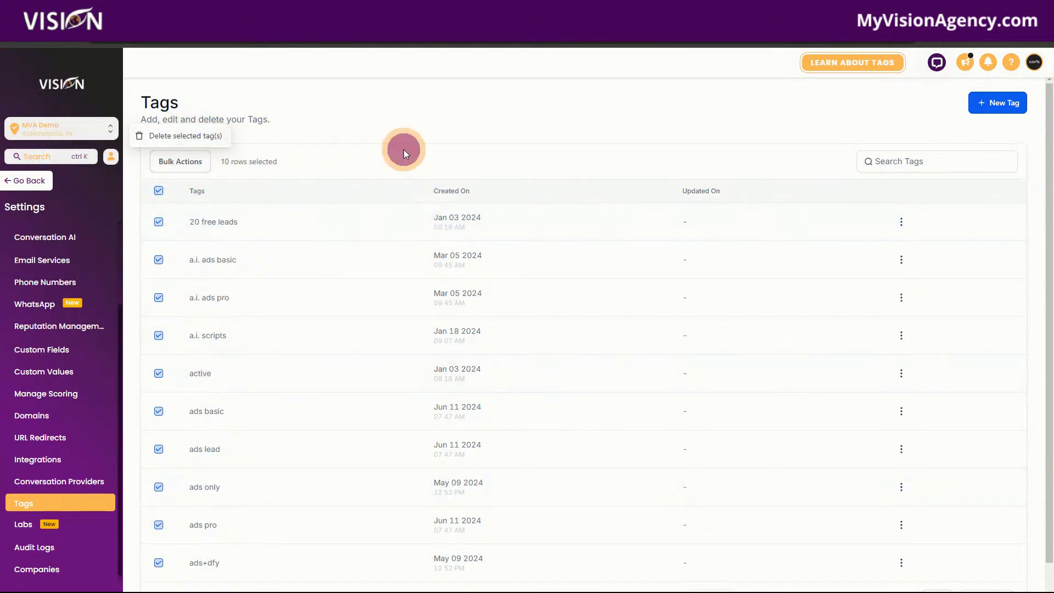
# Create a new tag named "Member".
pyautogui.click(992, 104)
pyautogui.click(514, 354)
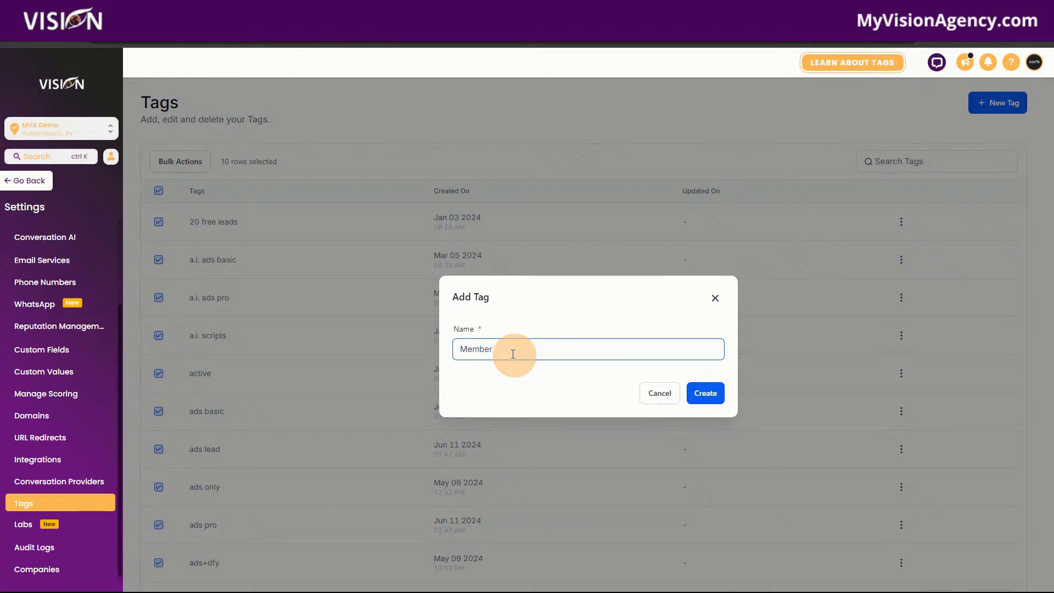
pyautogui.click(696, 393)
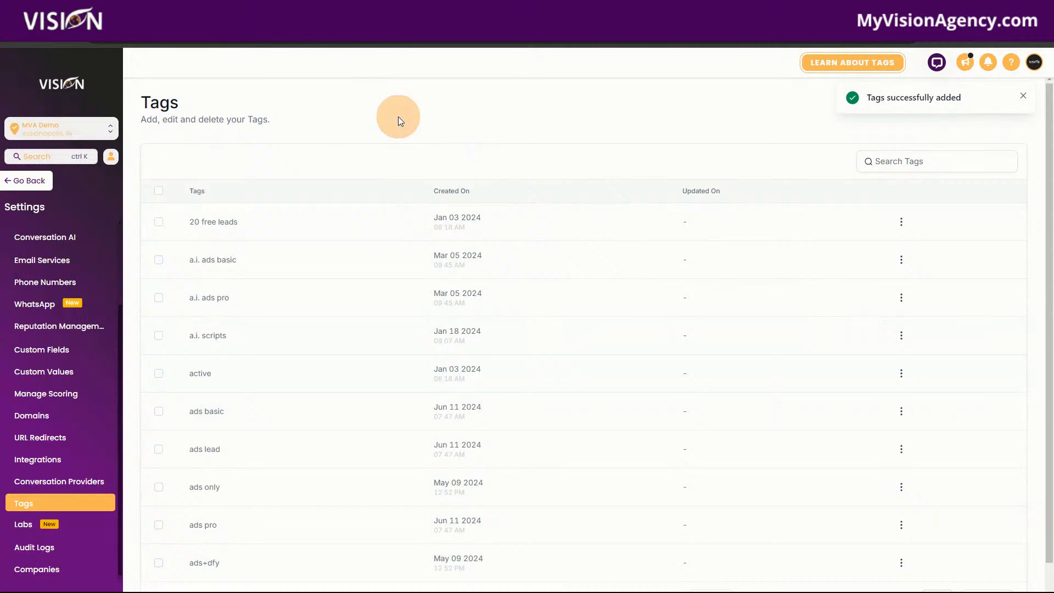
pyautogui.click(885, 162)
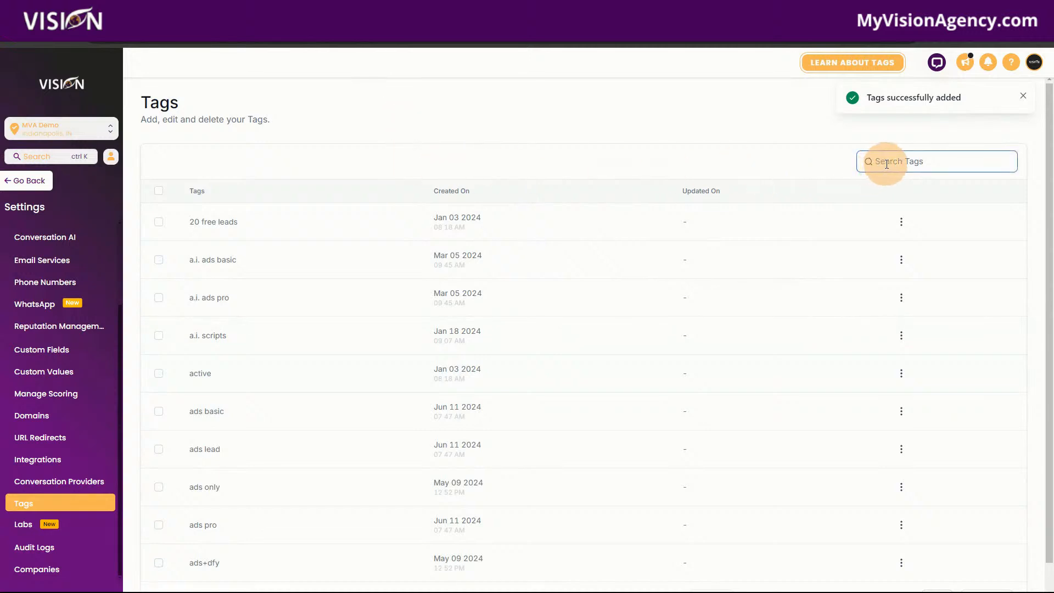
# Leave the settings and open the record of the first contact in the contacts list.
pyautogui.click(29, 183)
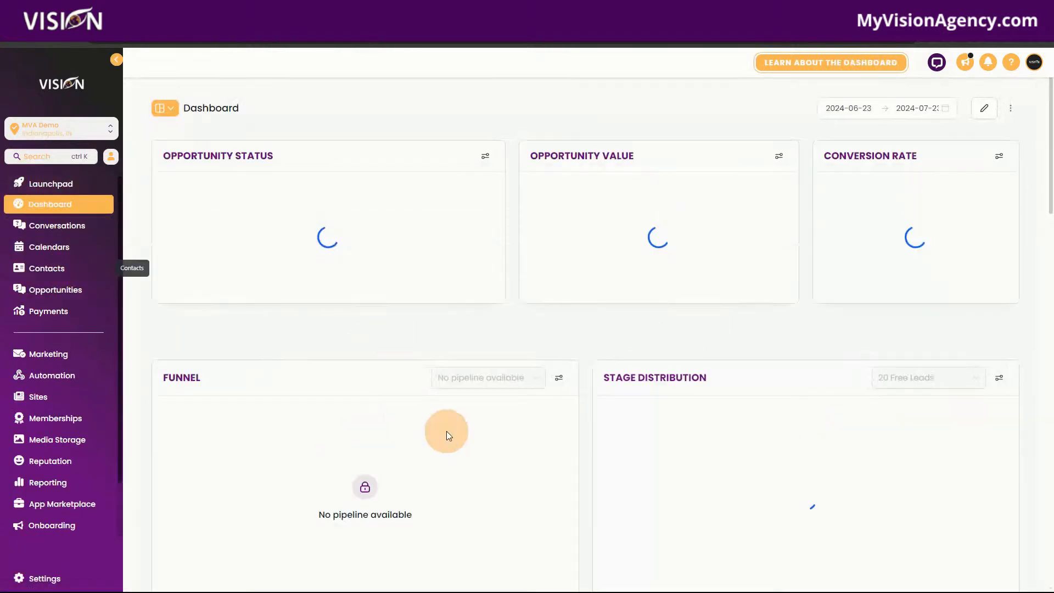
pyautogui.click(44, 271)
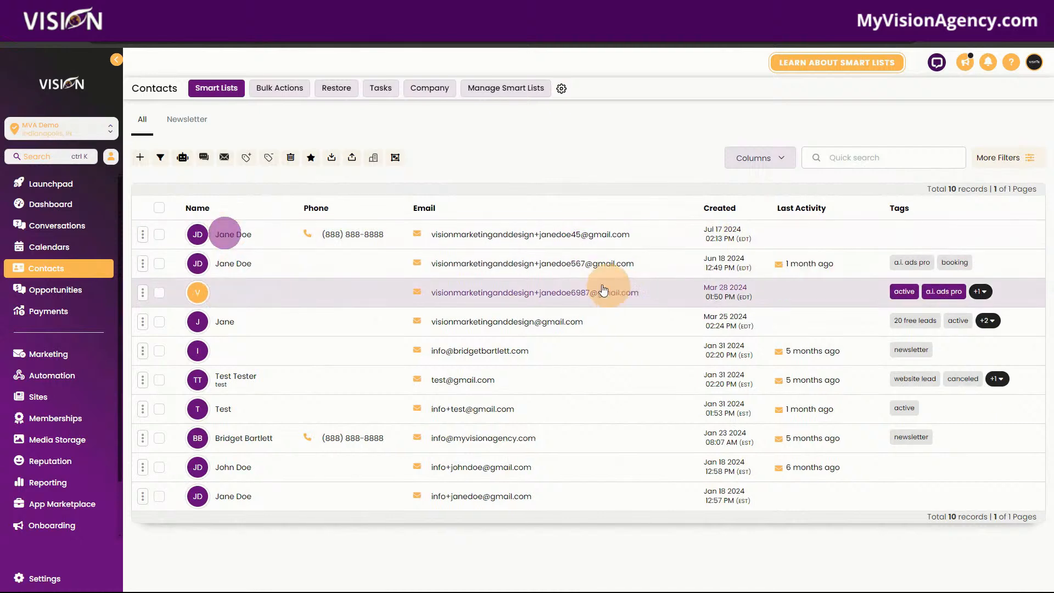
pyautogui.click(227, 236)
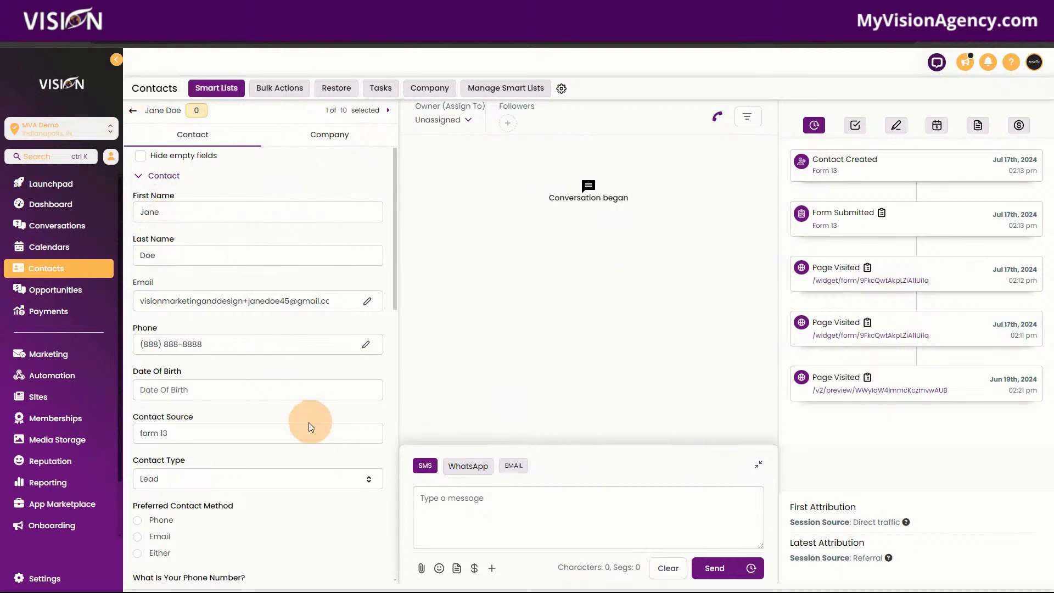
# Assign the existing "member" tag to the open contact.
pyautogui.scroll(-15, 309, 422)
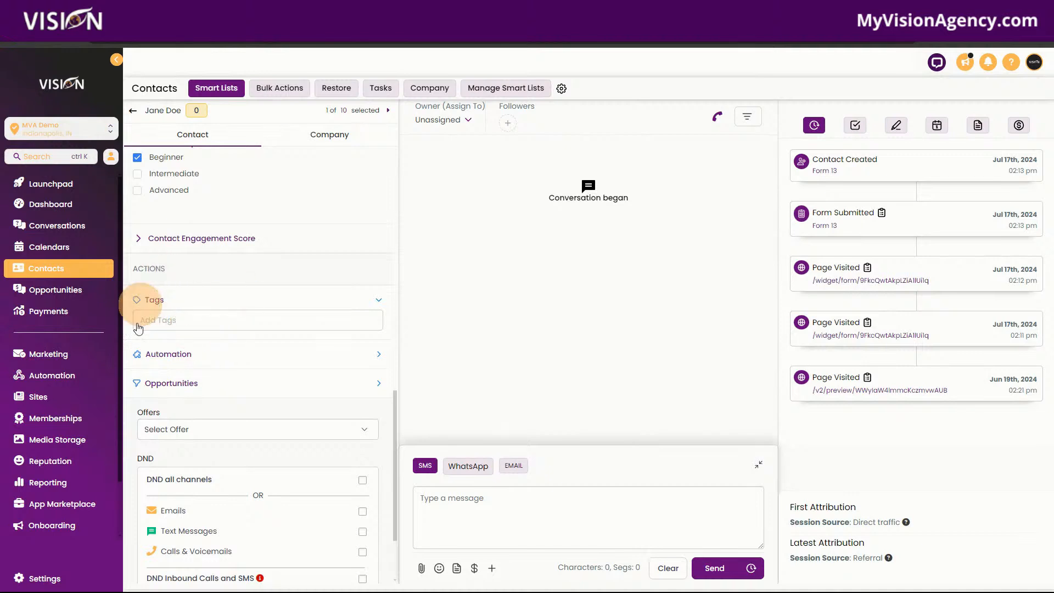
pyautogui.click(182, 321)
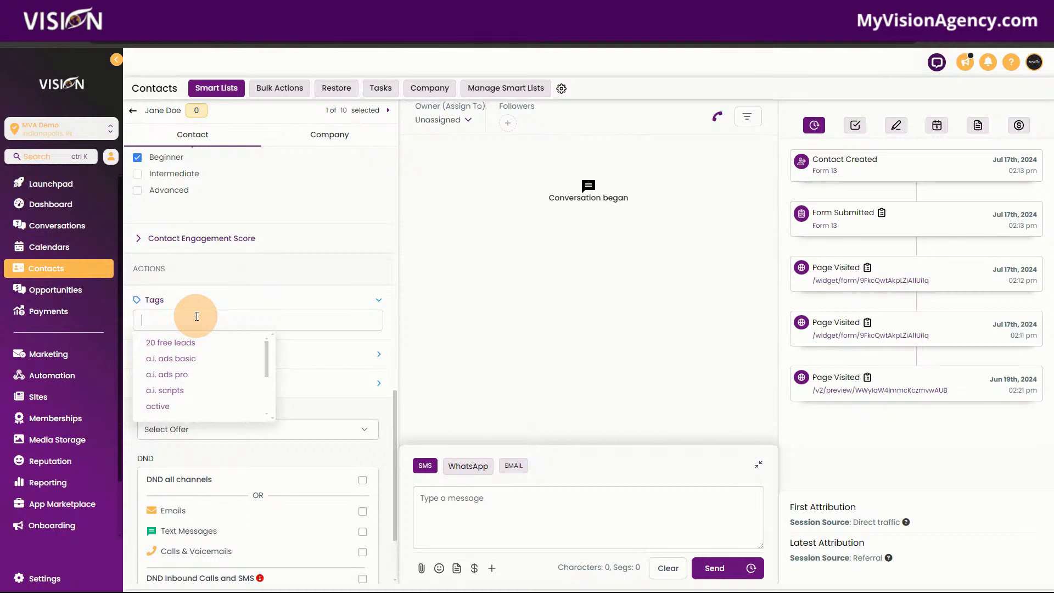
pyautogui.write('member trial')
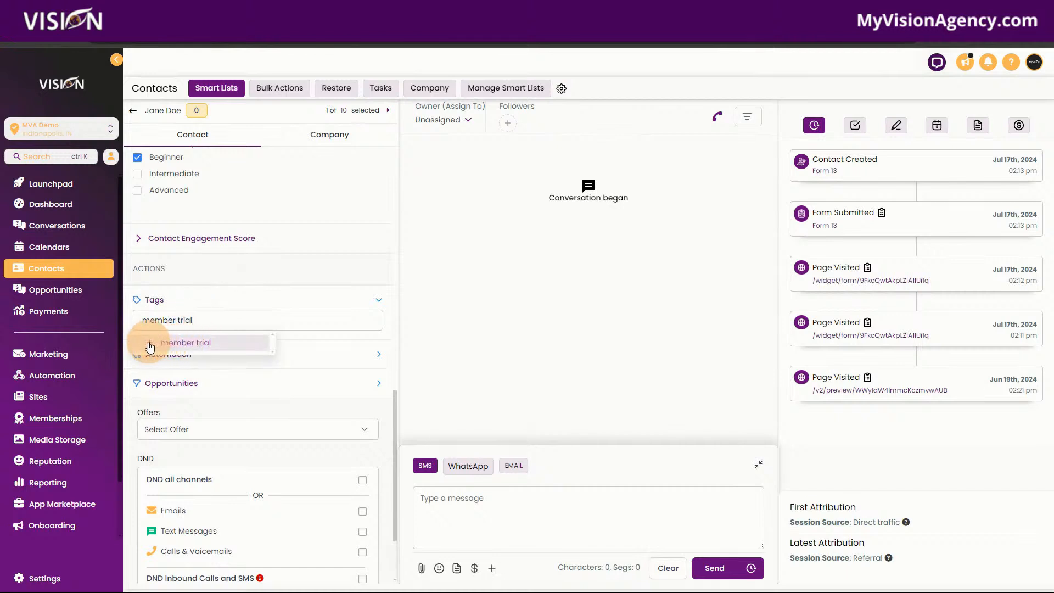
pyautogui.press('BackSpace')
pyautogui.press('BackSpace')
pyautogui.press('BackSpace')
pyautogui.press('BackSpace')
pyautogui.press('BackSpace')
pyautogui.press('BackSpace')
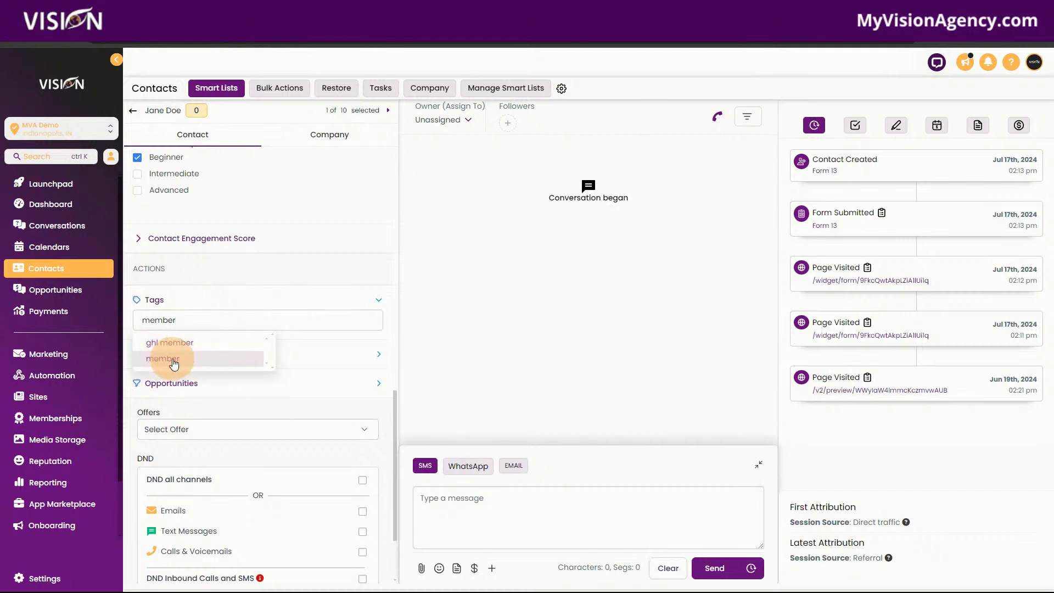
pyautogui.click(173, 361)
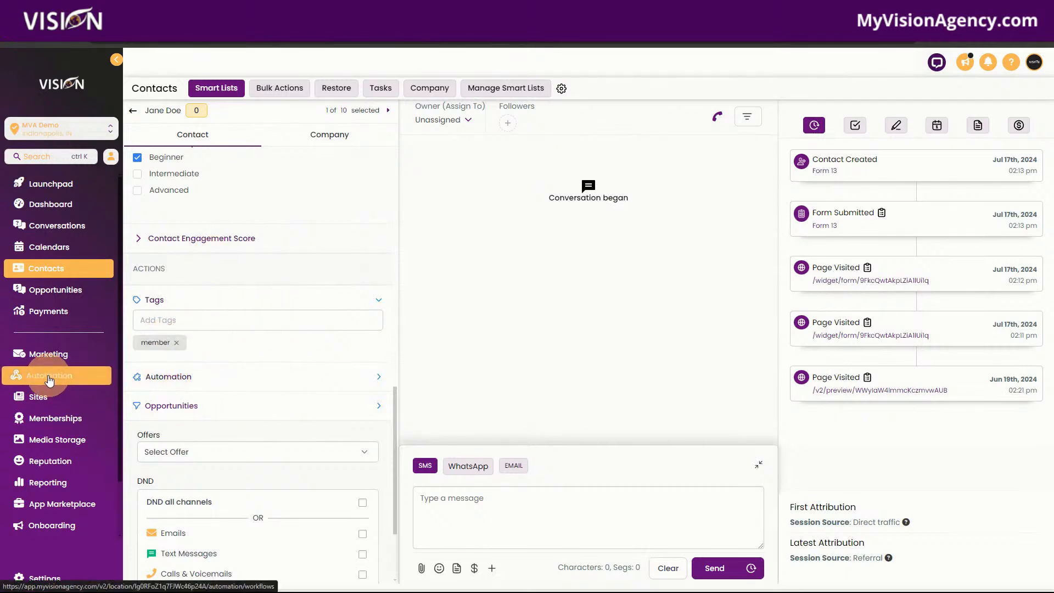
# Create a new automation workflow from scratch.
pyautogui.click(48, 376)
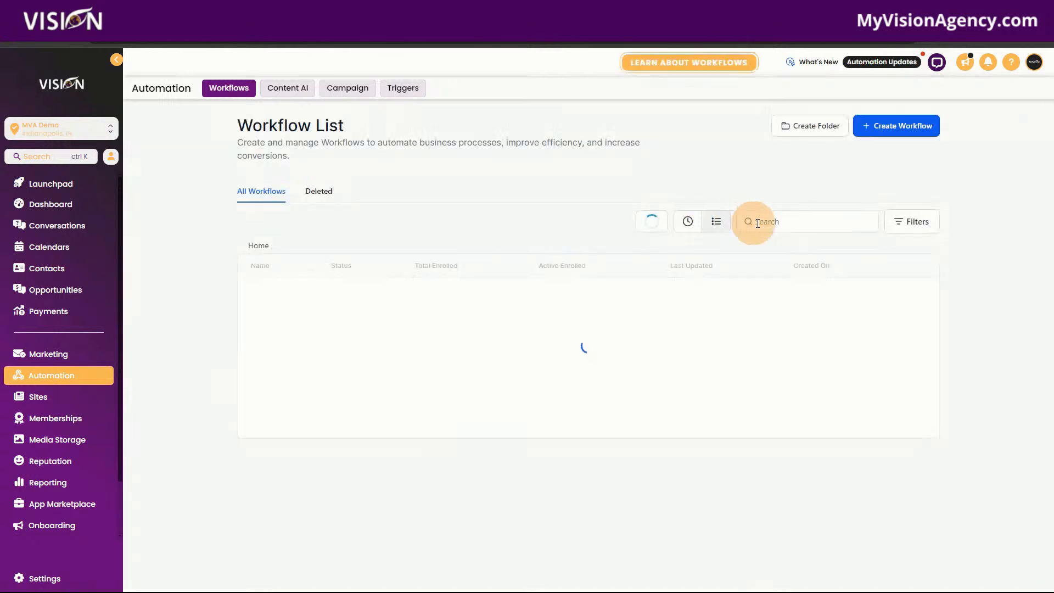
pyautogui.click(905, 132)
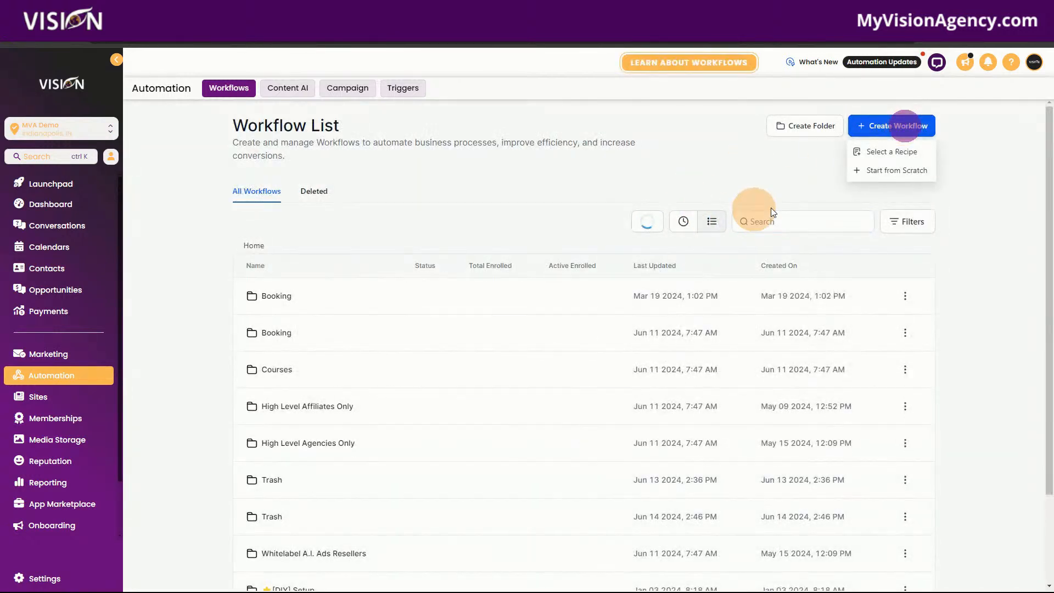
pyautogui.click(883, 156)
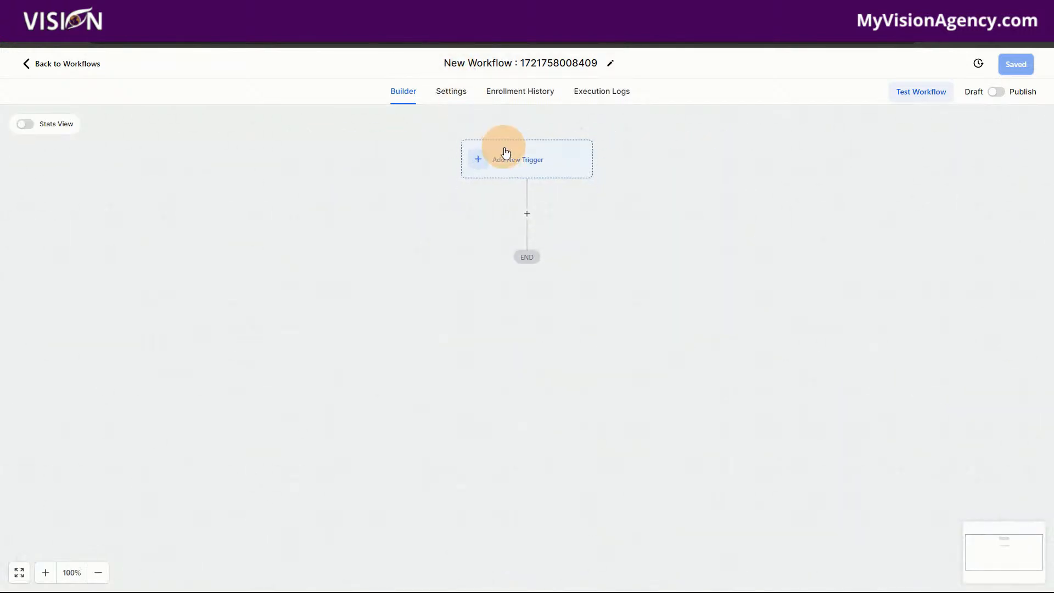
# Add a Contact Tag trigger to the new workflow.
pyautogui.click(503, 155)
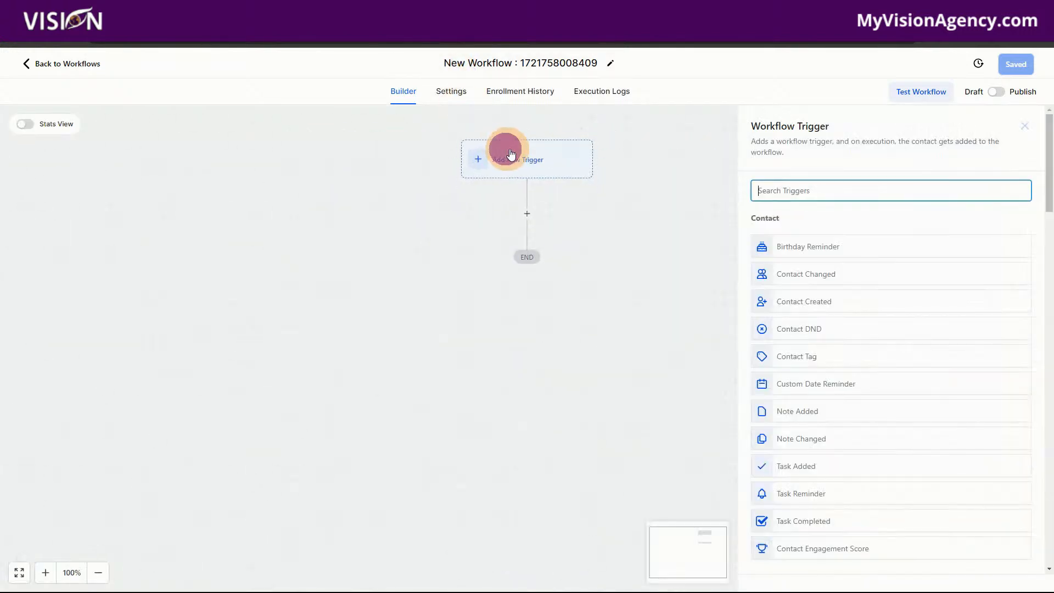
pyautogui.write('tag')
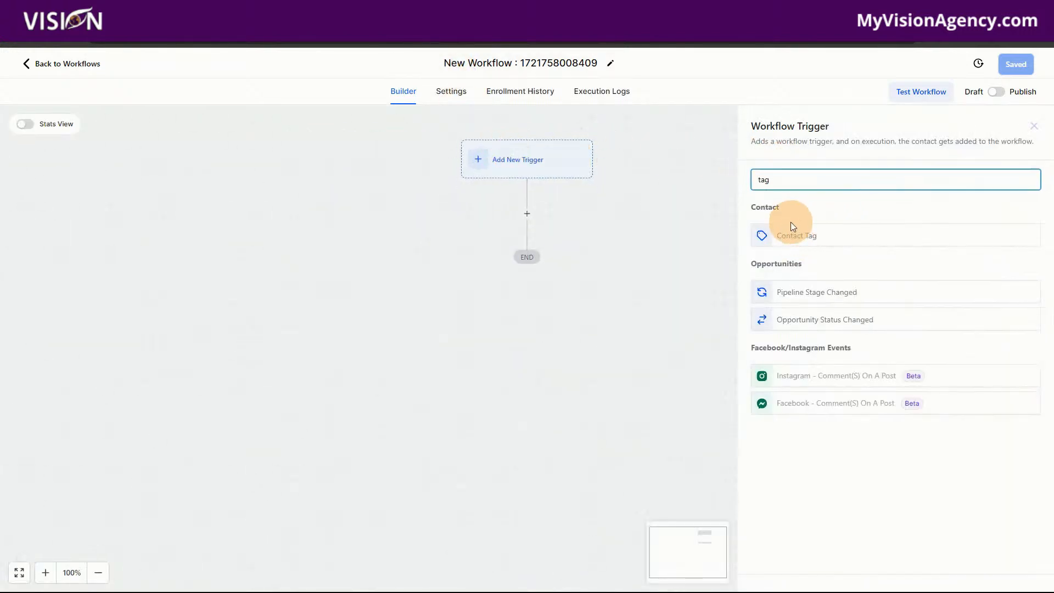
pyautogui.click(791, 230)
# Filter the Contact Tag trigger to Tag Added with the "member" tag and save the trigger.
pyautogui.click(602, 297)
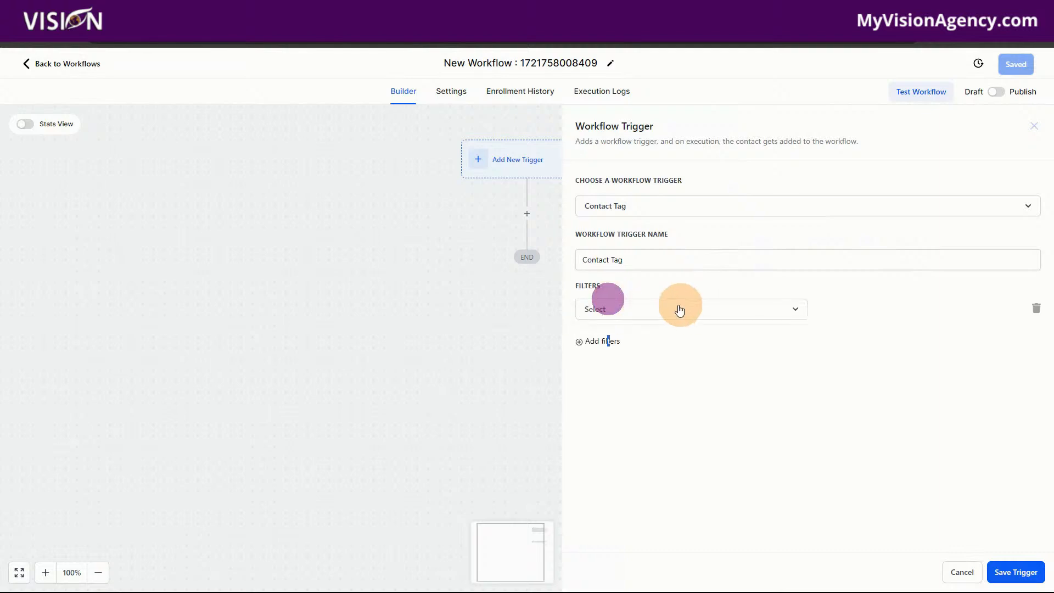
pyautogui.click(658, 307)
pyautogui.click(665, 384)
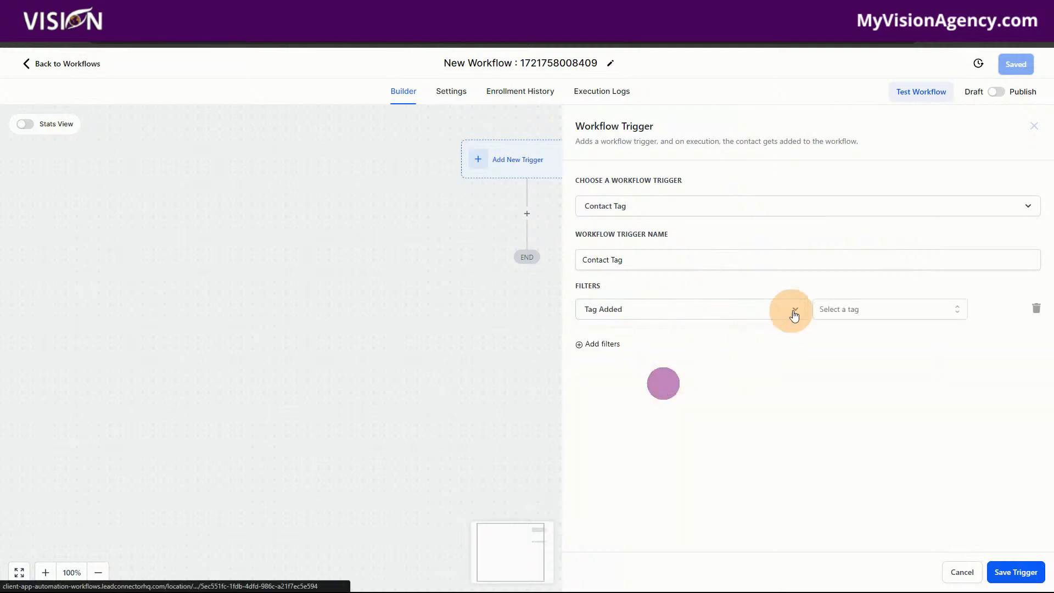
pyautogui.click(867, 309)
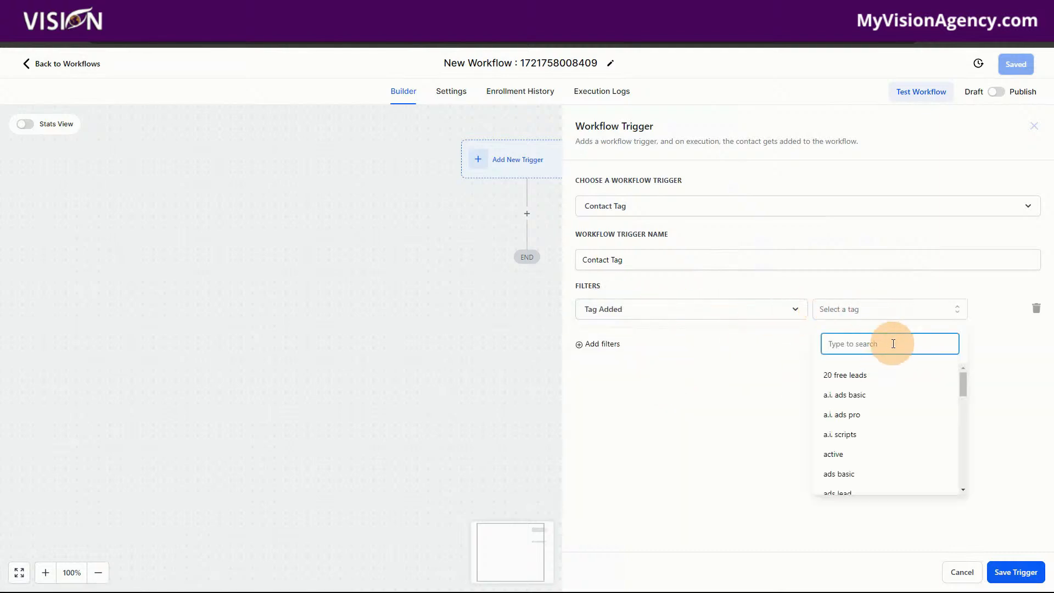
pyautogui.write('member')
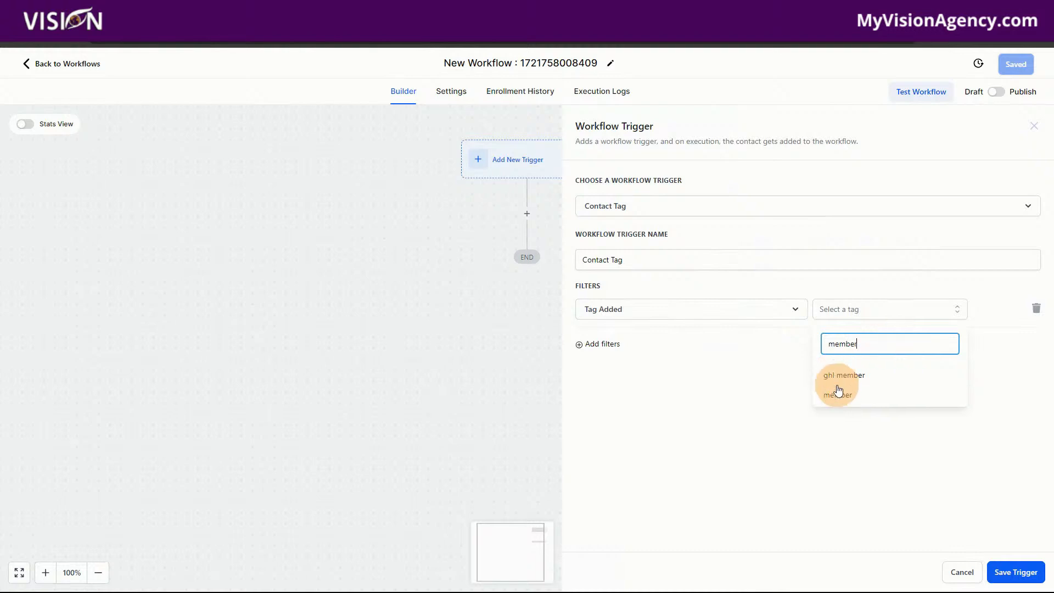
pyautogui.click(835, 394)
pyautogui.click(697, 360)
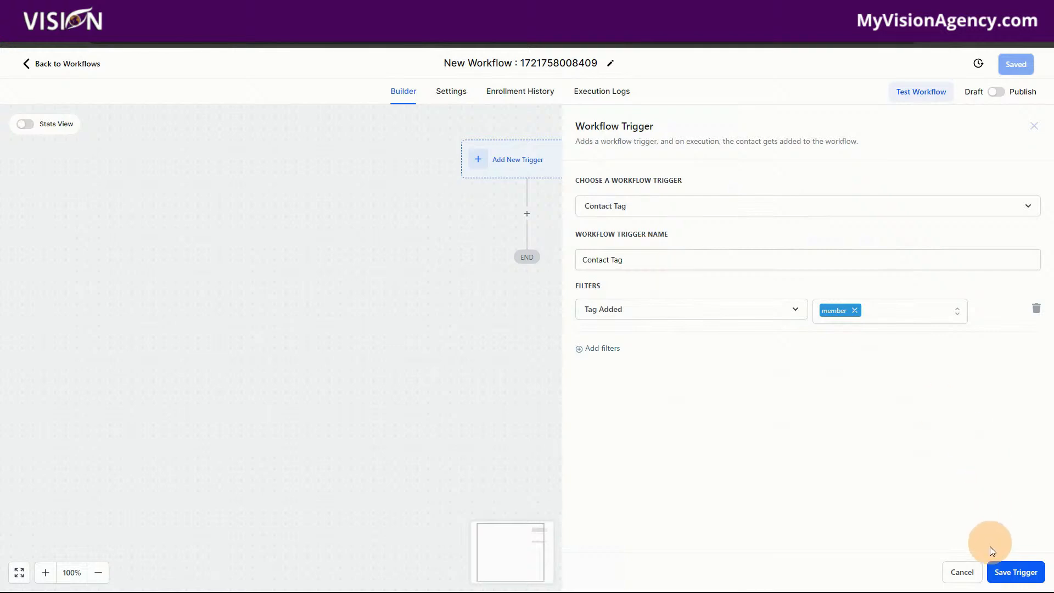
pyautogui.click(1005, 573)
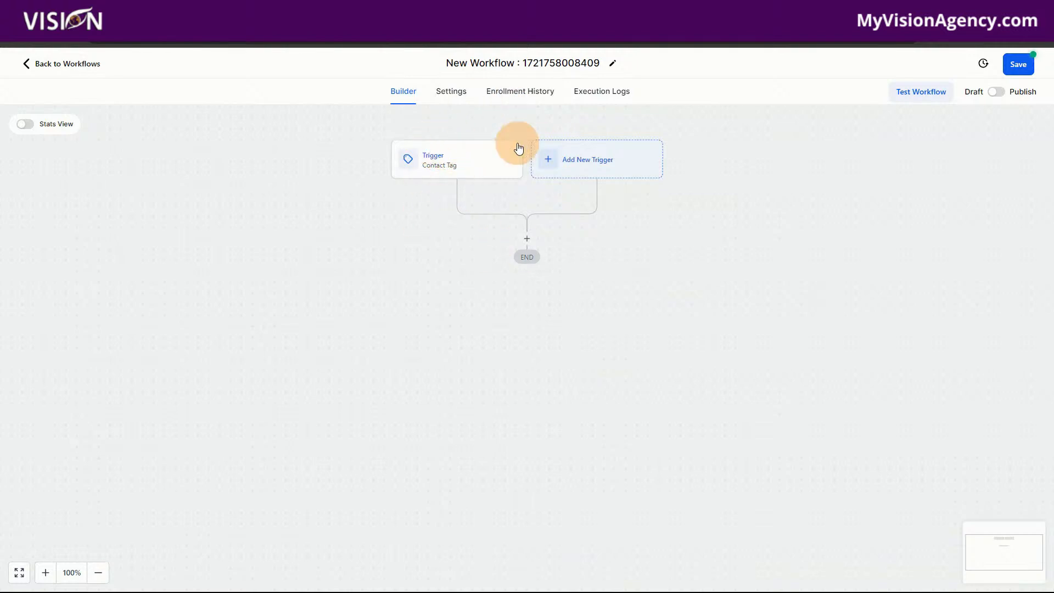
# Add a Create/Update Opportunity action below the trigger.
pyautogui.click(528, 241)
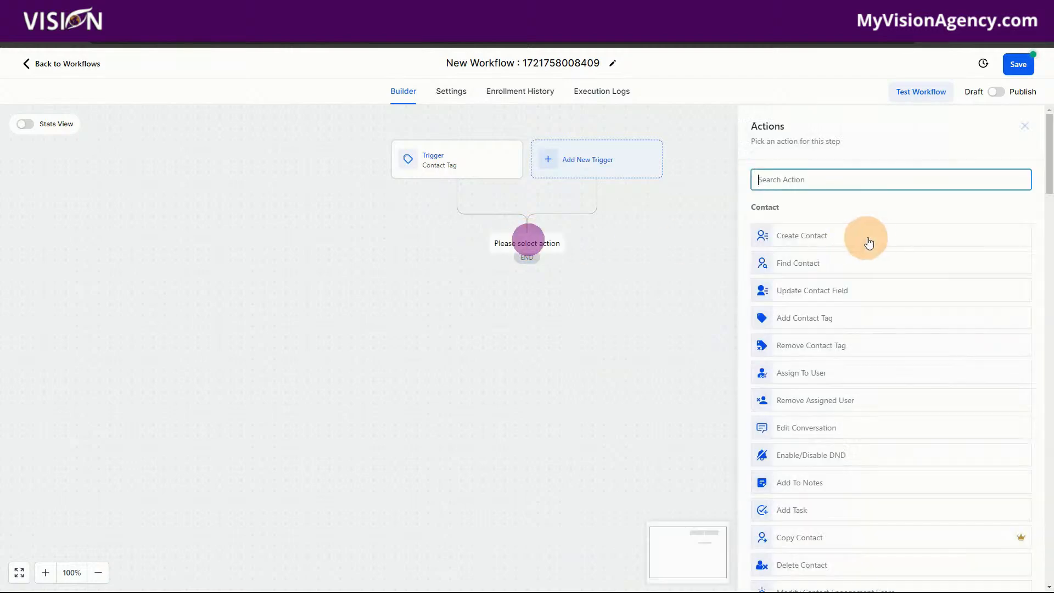
pyautogui.write('opp')
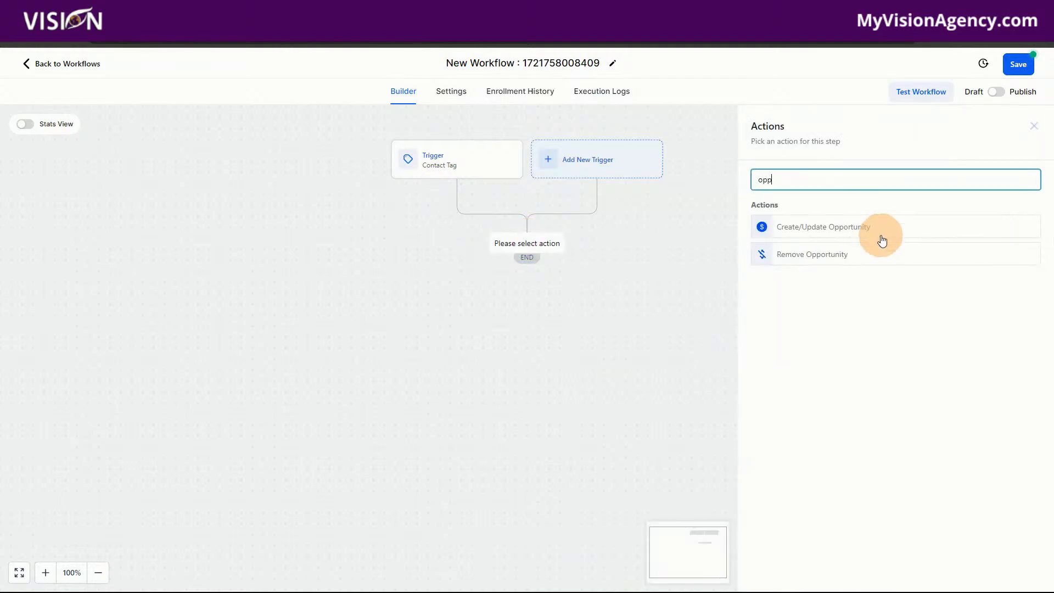
pyautogui.click(882, 239)
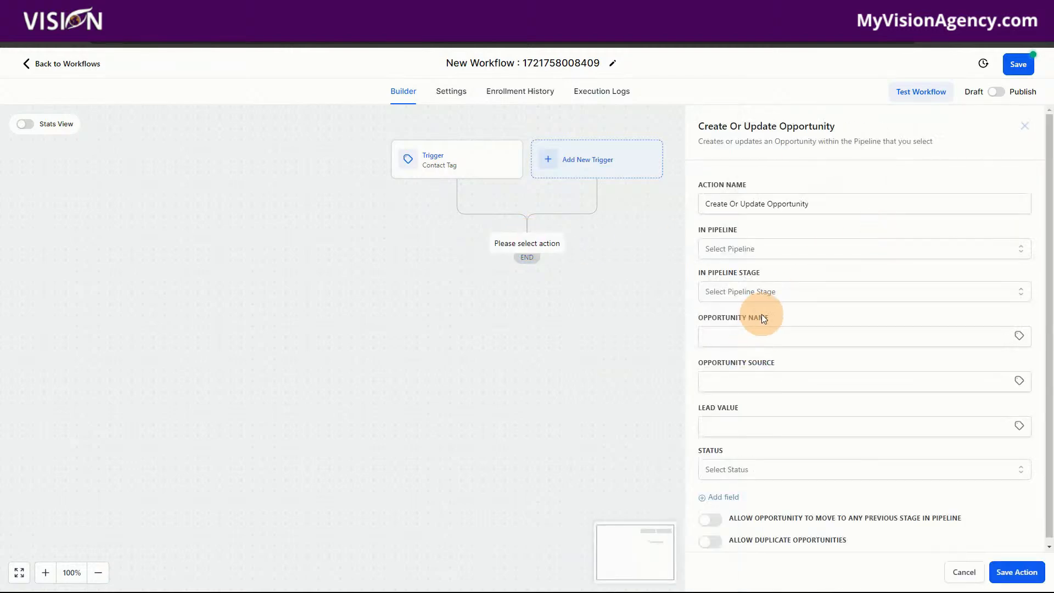
# Try the Onboarding pipeline for the opportunity and look at its available stages.
pyautogui.click(723, 250)
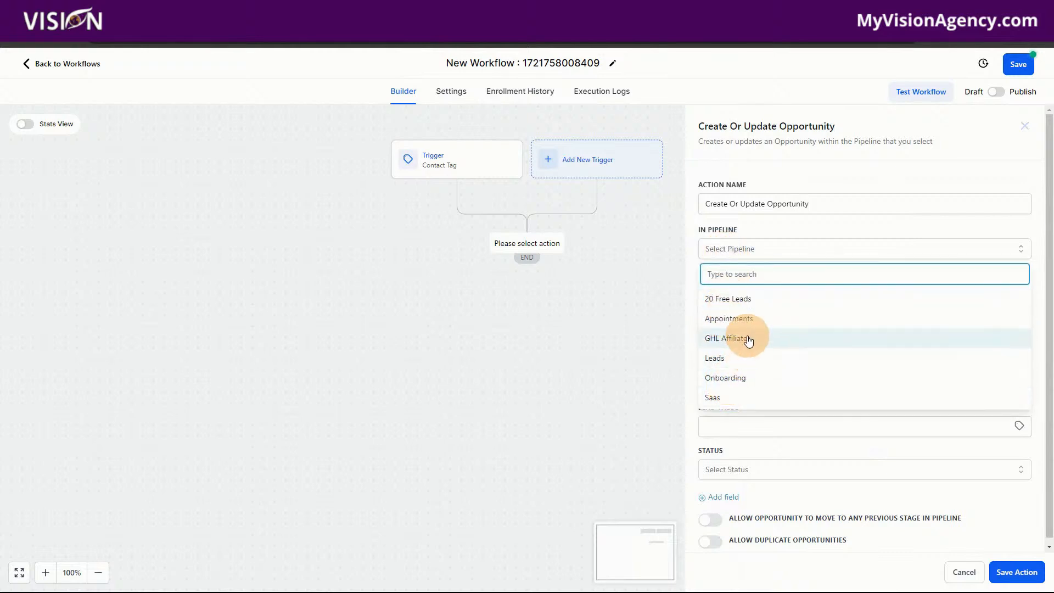
pyautogui.click(741, 387)
pyautogui.click(759, 291)
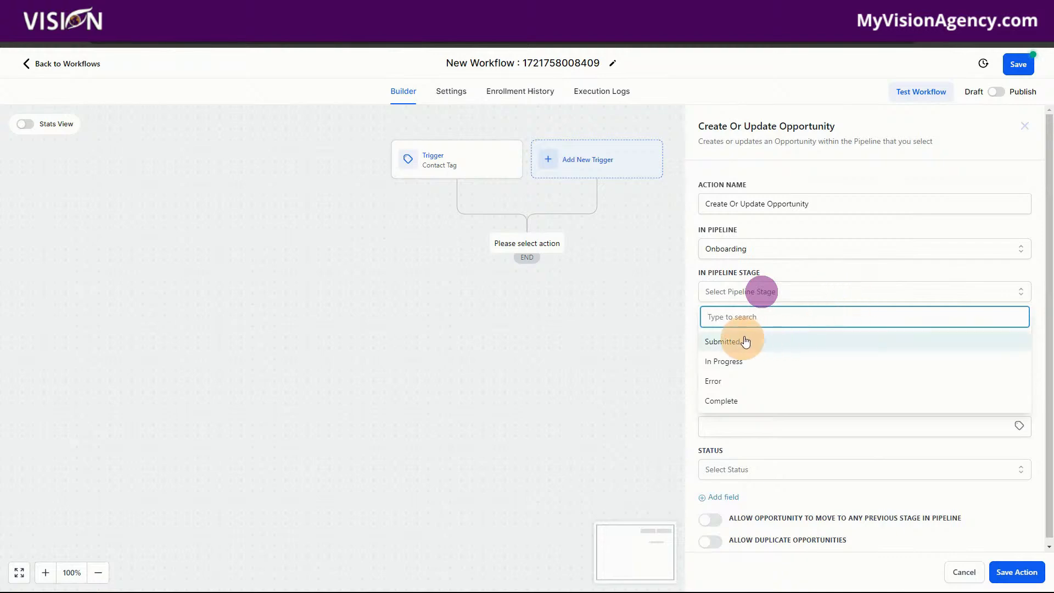
# Set the opportunity's pipeline to Leads and its pipeline stage to hot.
pyautogui.click(732, 248)
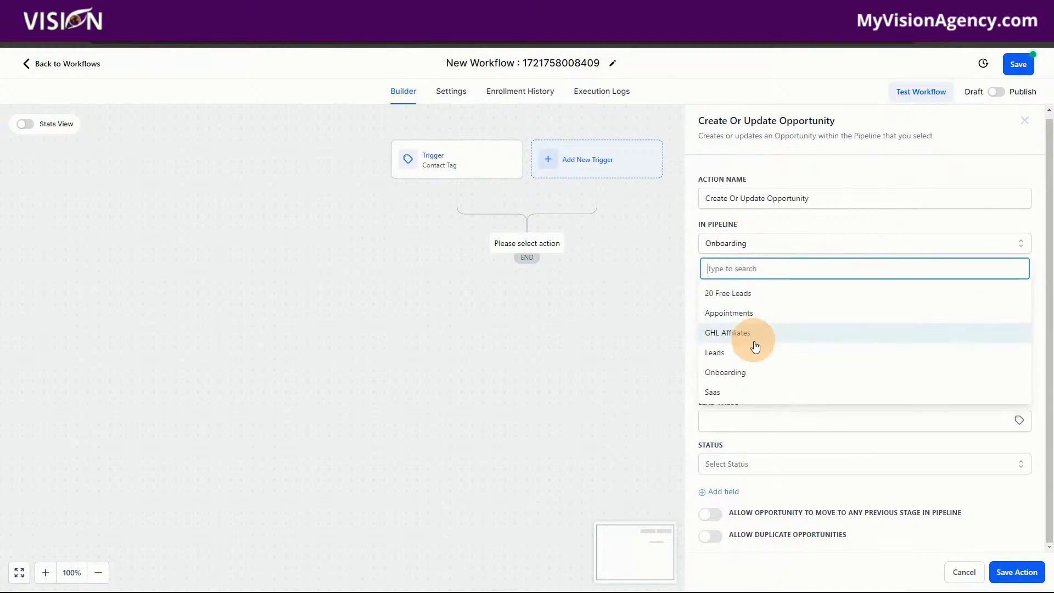
pyautogui.click(734, 355)
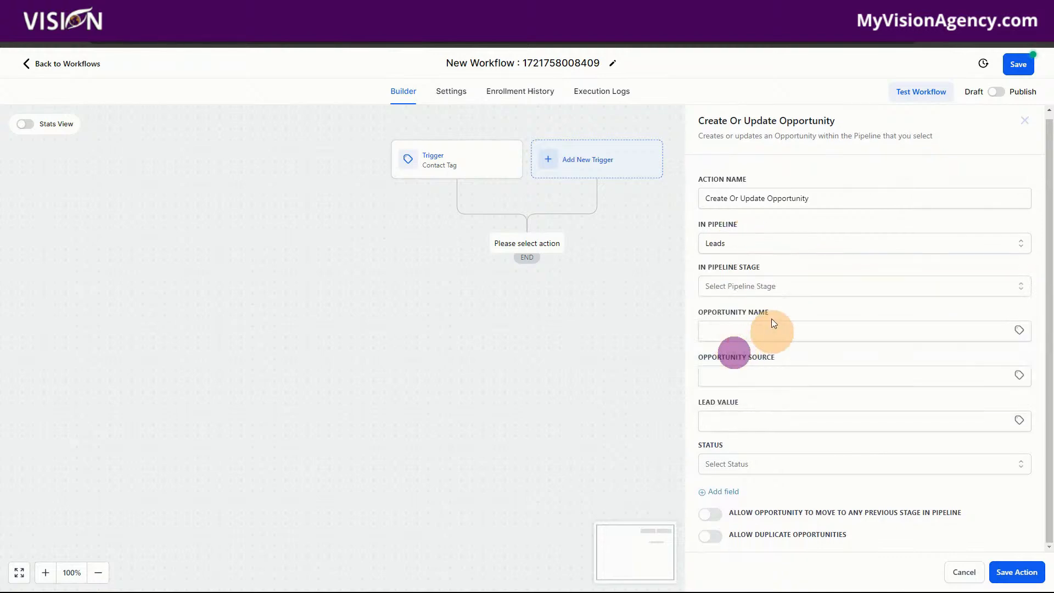
pyautogui.click(754, 288)
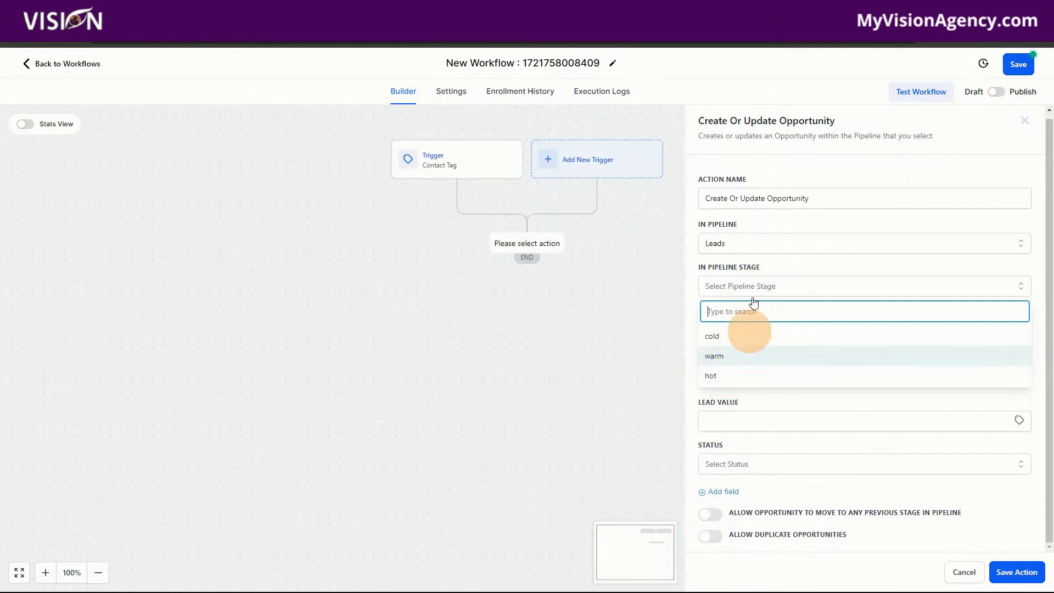
pyautogui.click(712, 376)
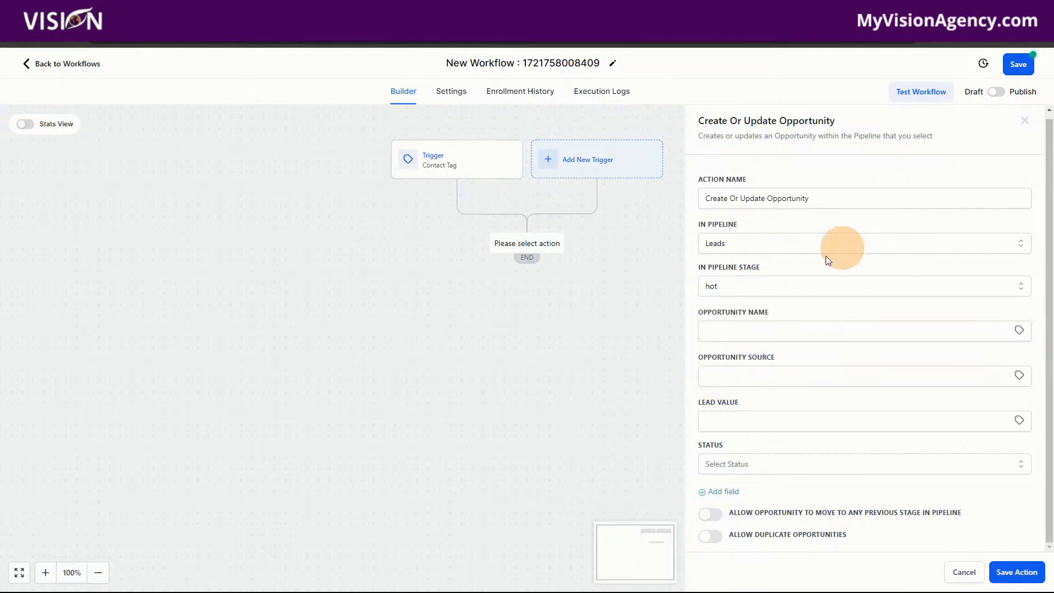
# Try the Saas pipeline and look at its stages, returning the opportunity to the Leads pipeline and hot stage.
pyautogui.click(742, 290)
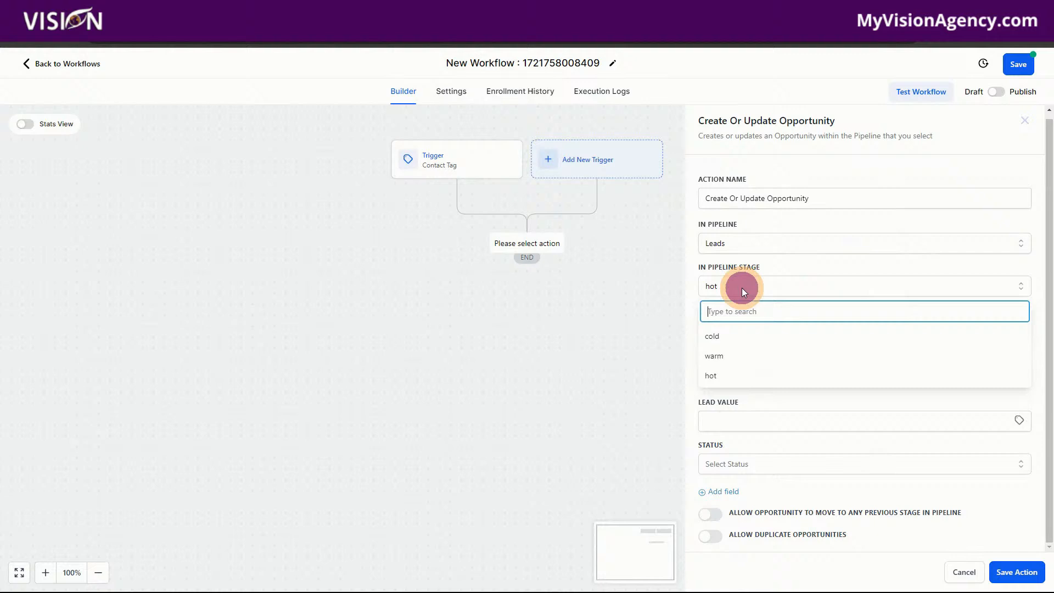
pyautogui.click(746, 245)
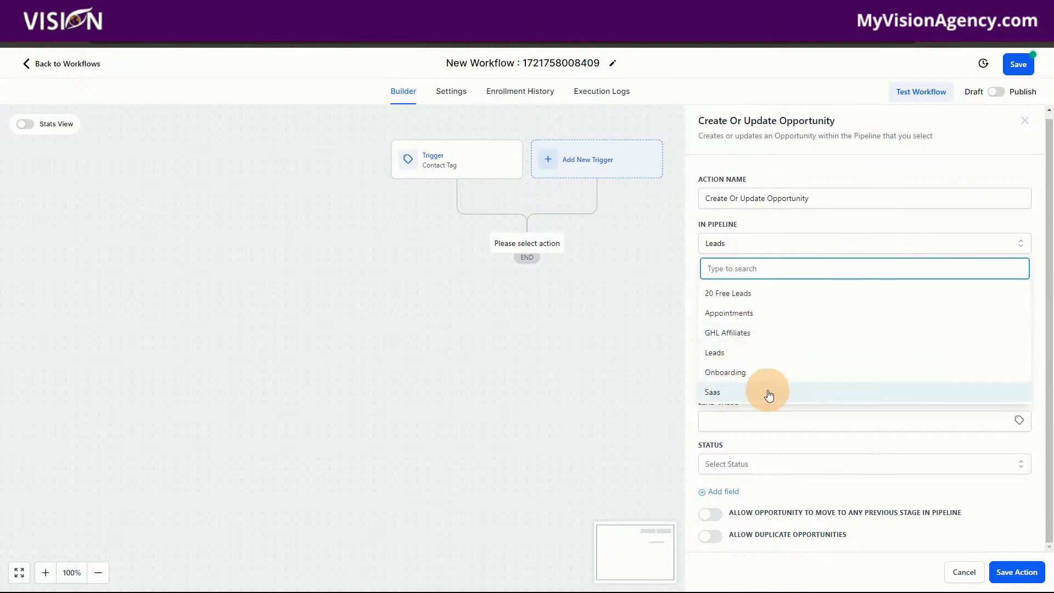
pyautogui.click(743, 391)
pyautogui.click(751, 286)
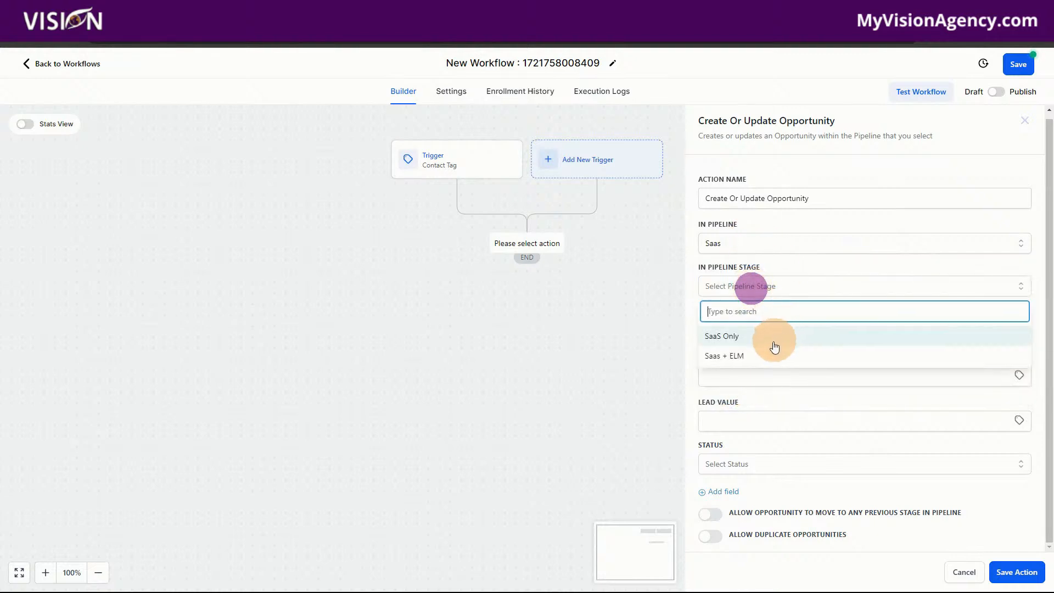
pyautogui.click(763, 247)
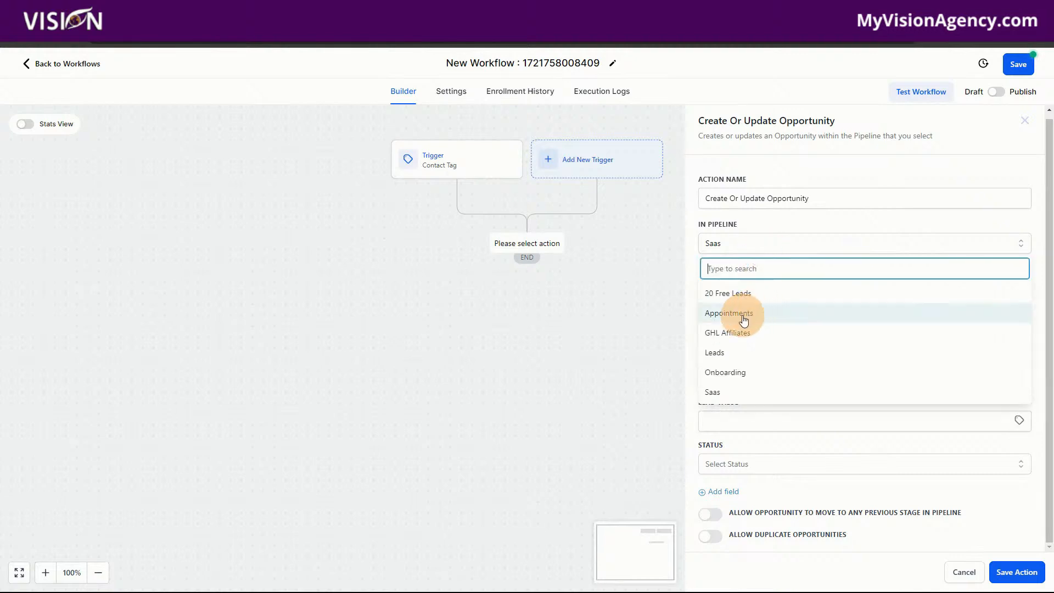
pyautogui.click(716, 353)
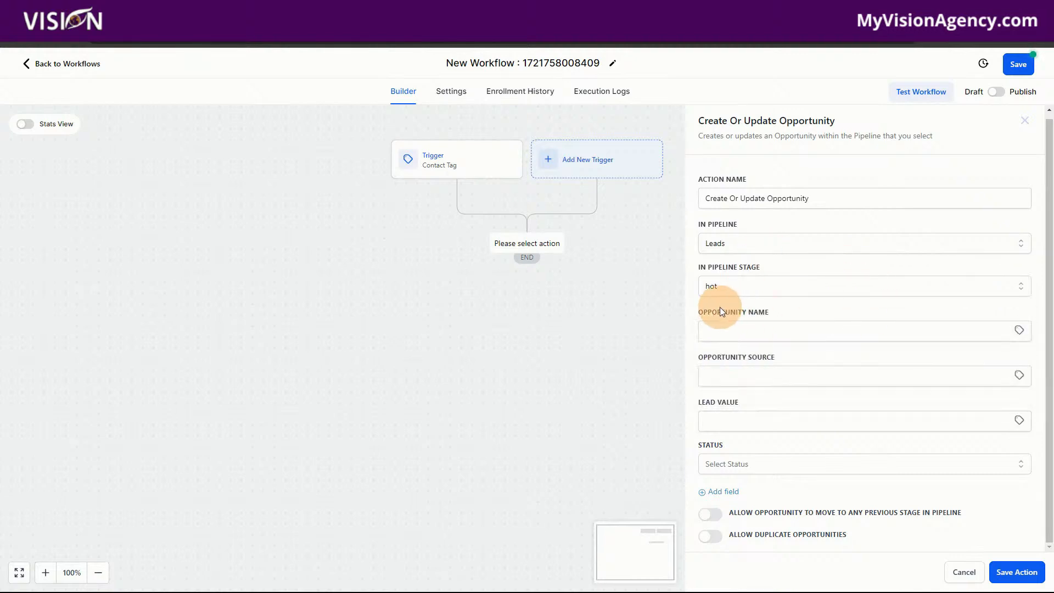
pyautogui.click(727, 287)
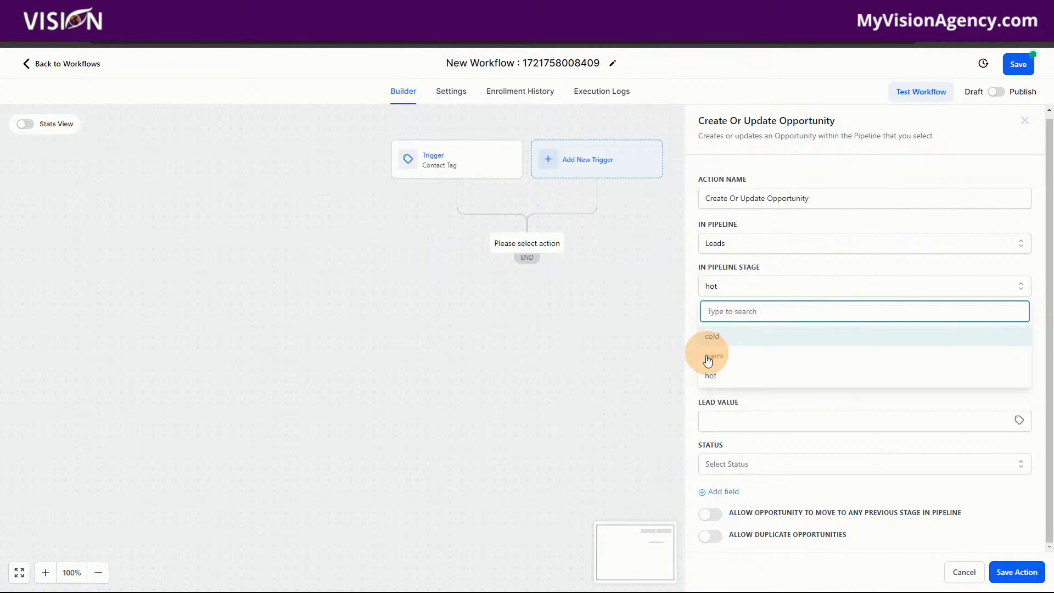
pyautogui.click(707, 376)
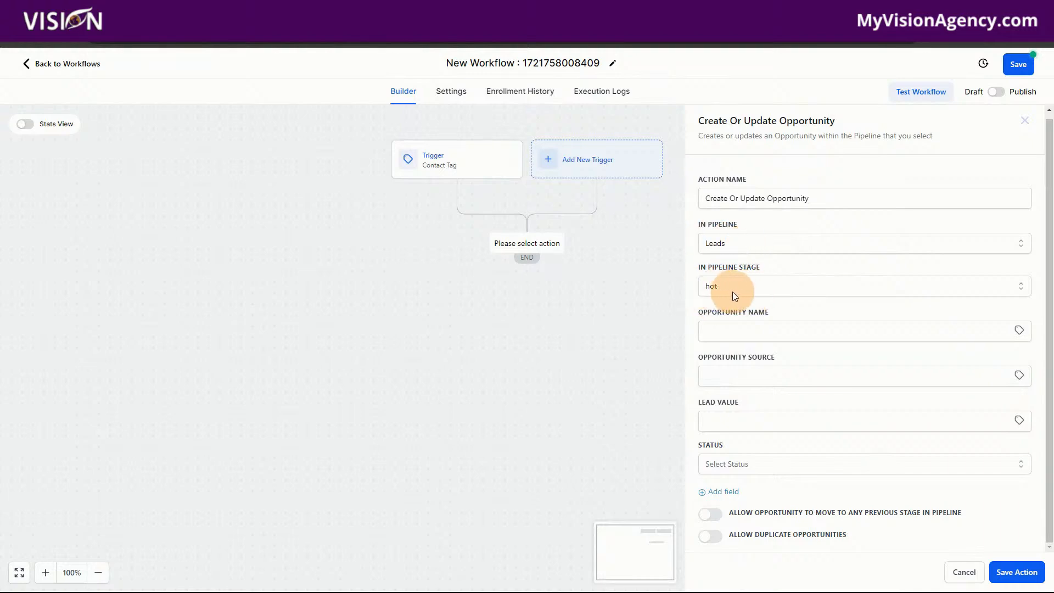
# Set the opportunity name to the contact's name custom value, {{contact.name}}.
pyautogui.click(727, 331)
pyautogui.click(1018, 330)
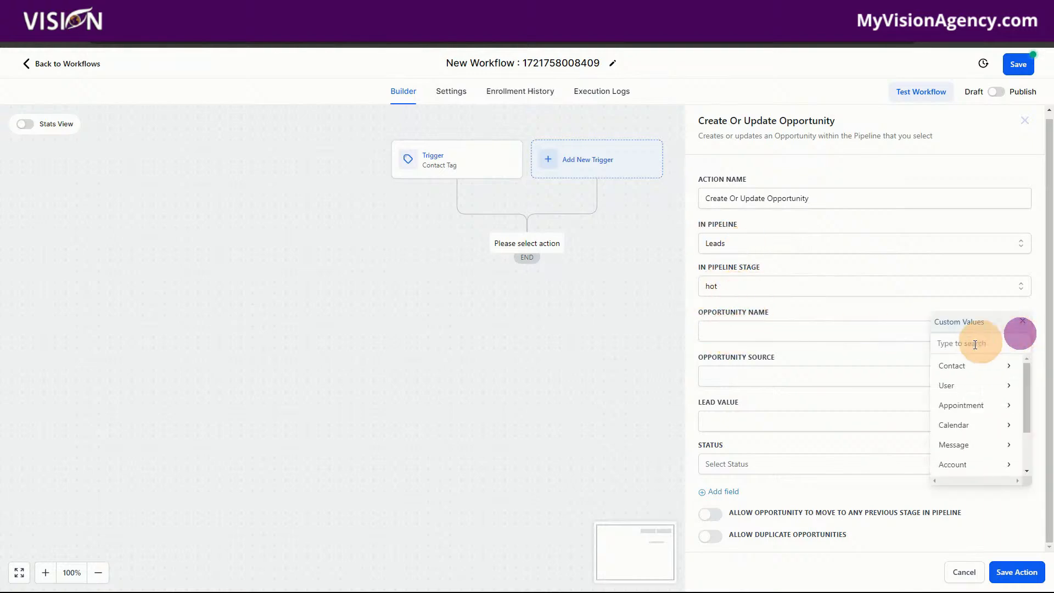
pyautogui.click(952, 366)
pyautogui.click(967, 363)
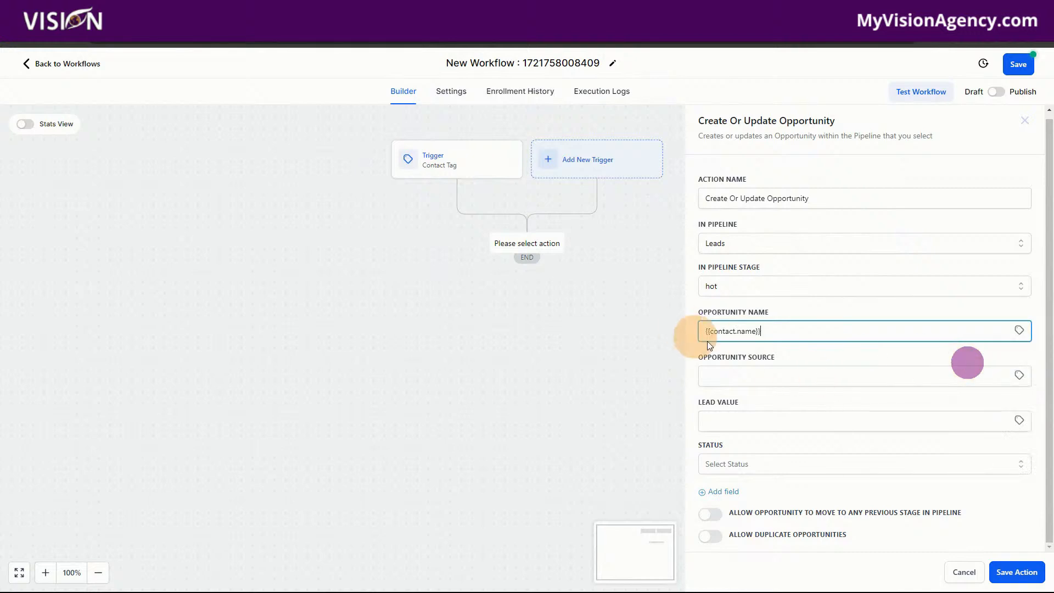
# Set the opportunity source to the contact's Source custom value, {{contact.source}}.
pyautogui.click(759, 377)
pyautogui.click(1018, 374)
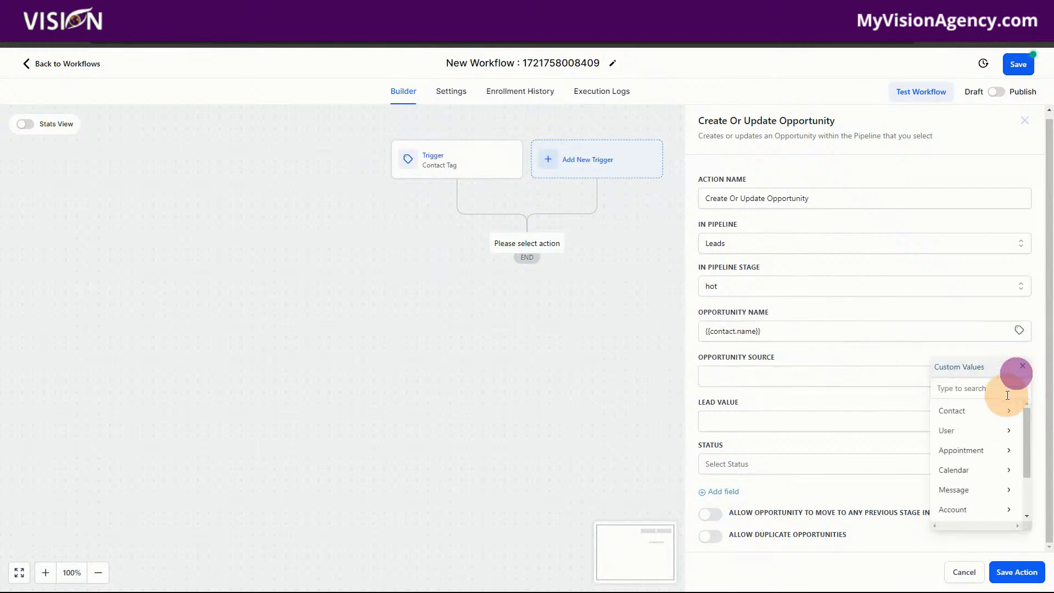
pyautogui.click(984, 413)
pyautogui.scroll(-2, 988, 502)
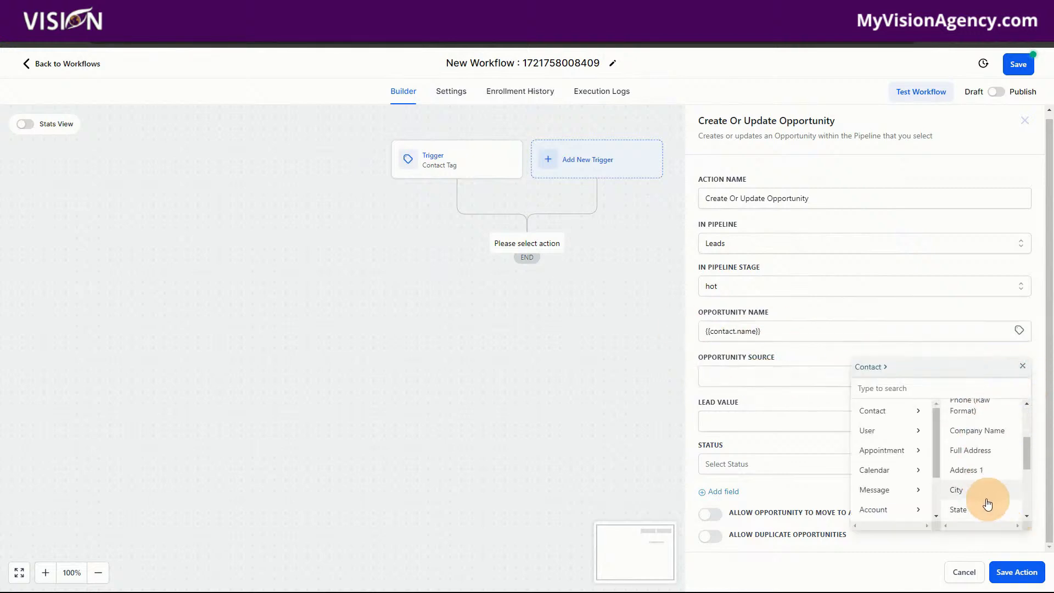
pyautogui.scroll(-2, 984, 503)
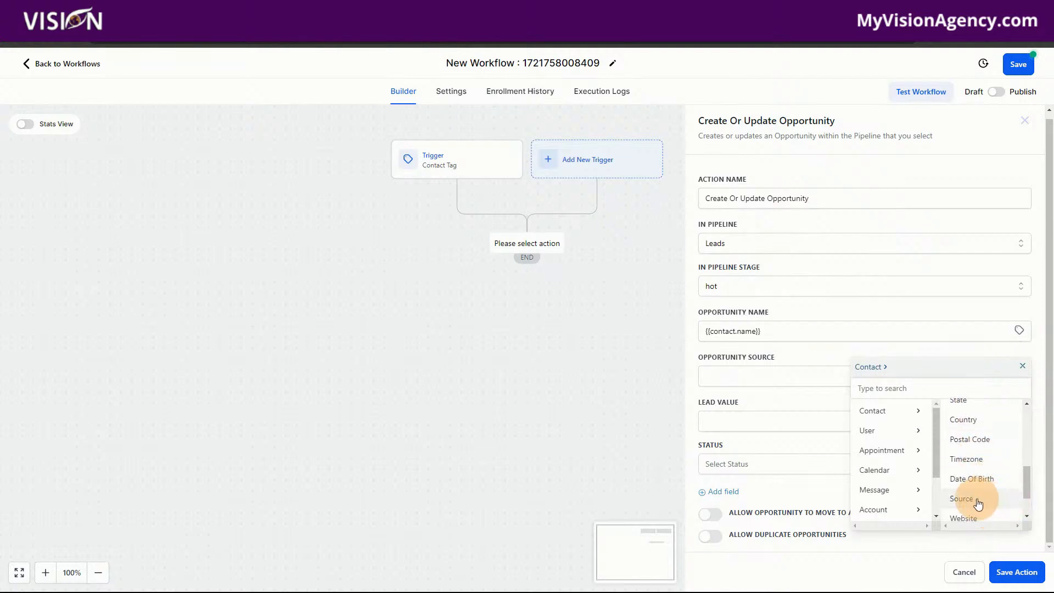
pyautogui.click(978, 503)
# Leave the lead value blank, set the opportunity status to won and save the action.
pyautogui.click(719, 423)
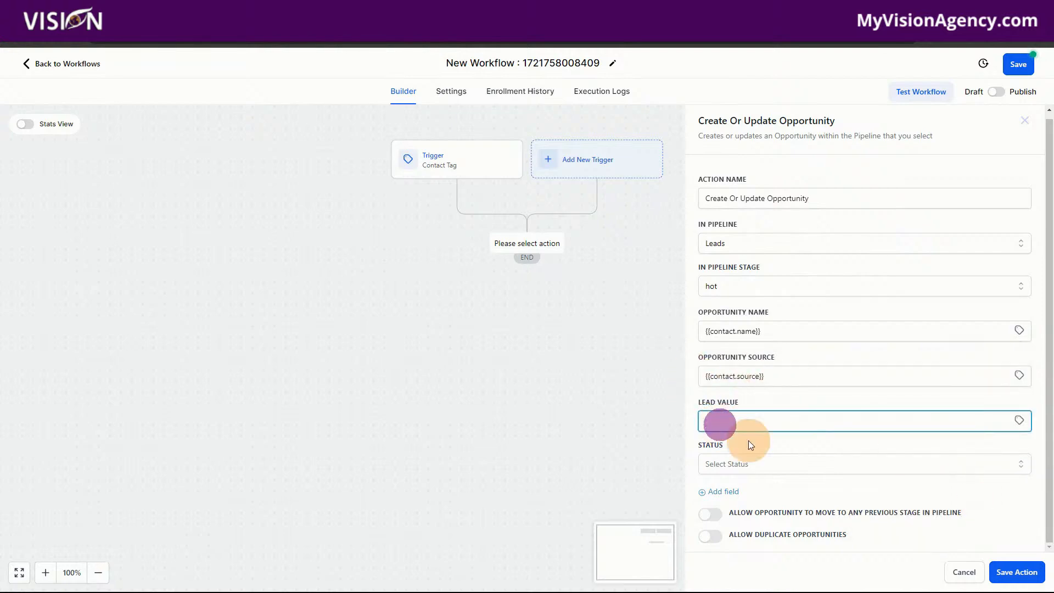
pyautogui.click(735, 464)
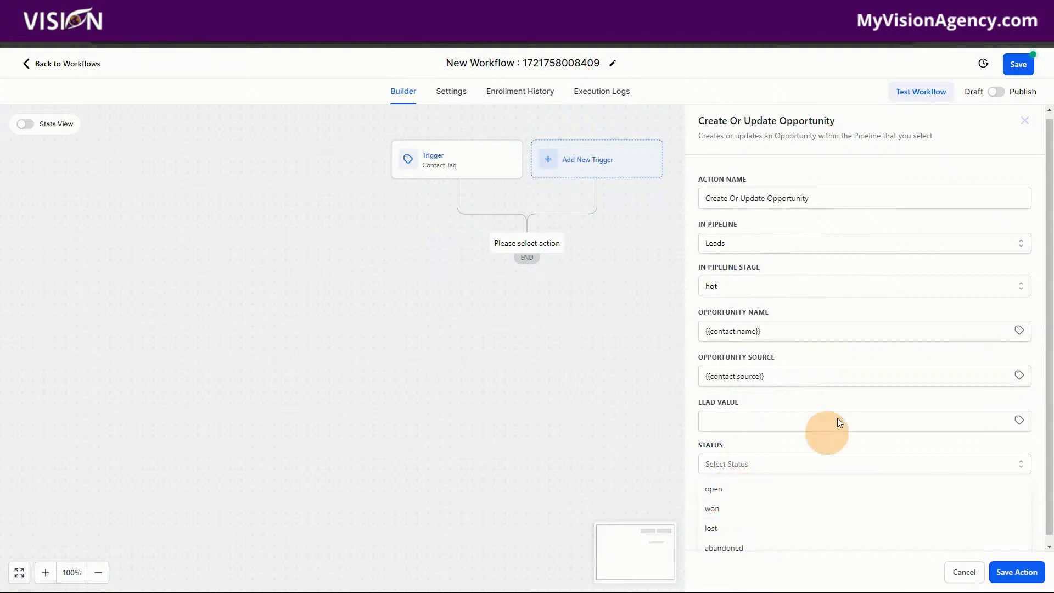
pyautogui.click(718, 510)
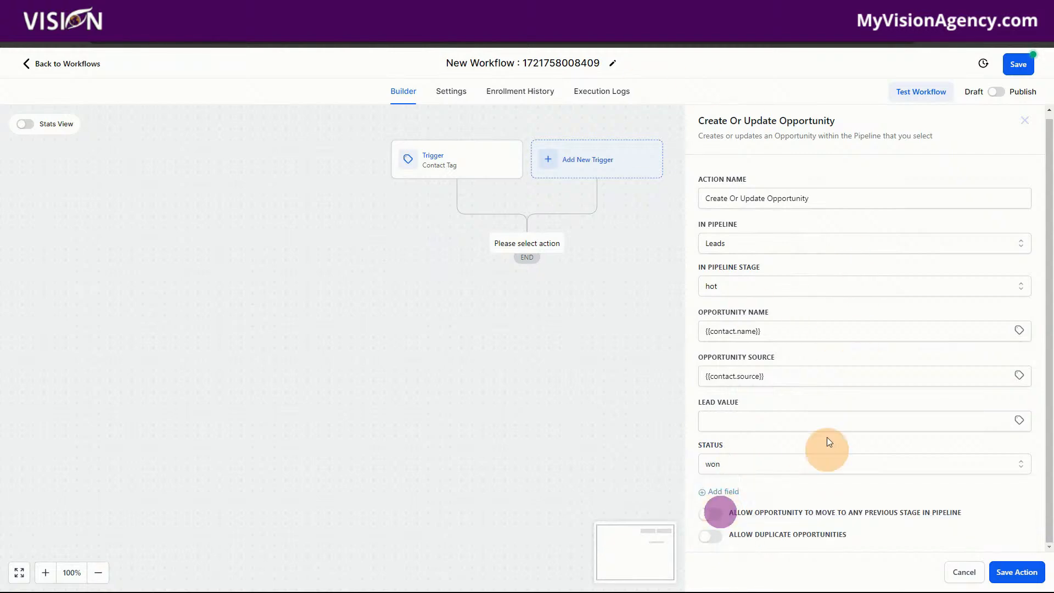
pyautogui.click(1013, 572)
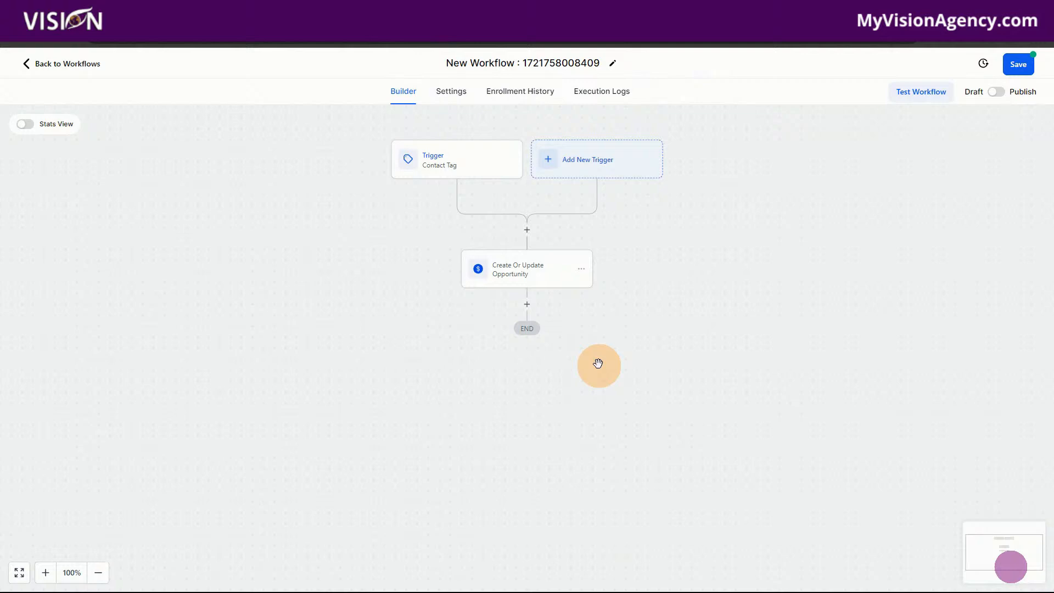
# Add an Add To Notes action after the opportunity action with the note "Added member tag" and save it.
pyautogui.click(526, 305)
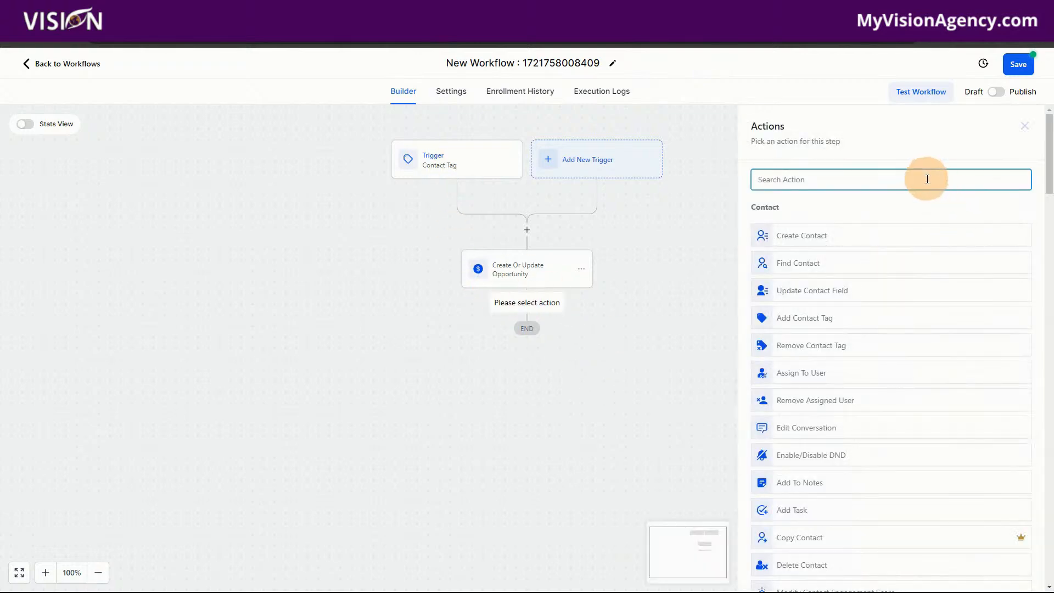
pyautogui.write('note')
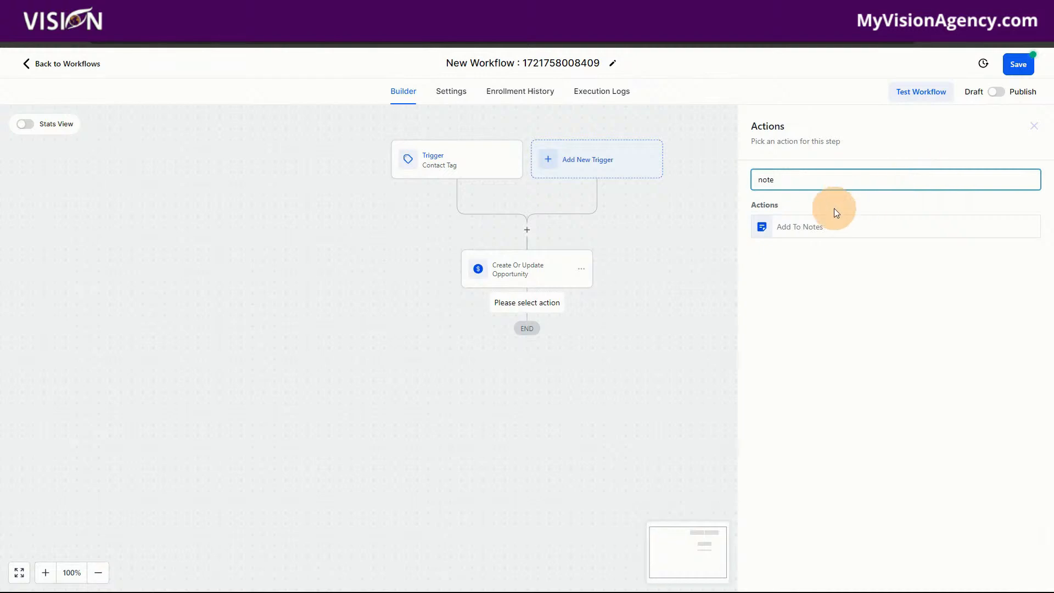
pyautogui.click(791, 225)
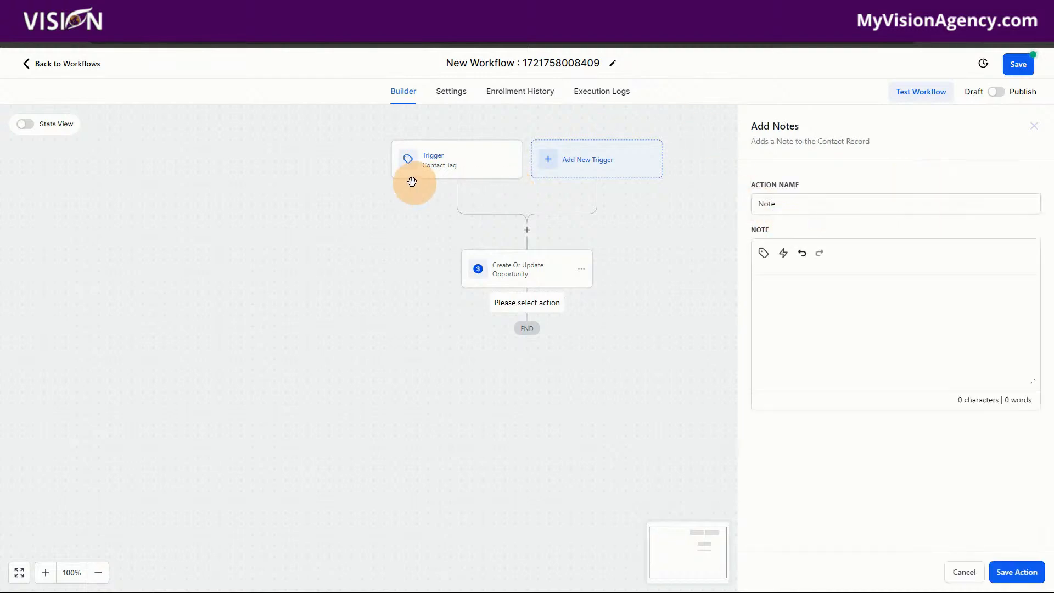
pyautogui.click(826, 297)
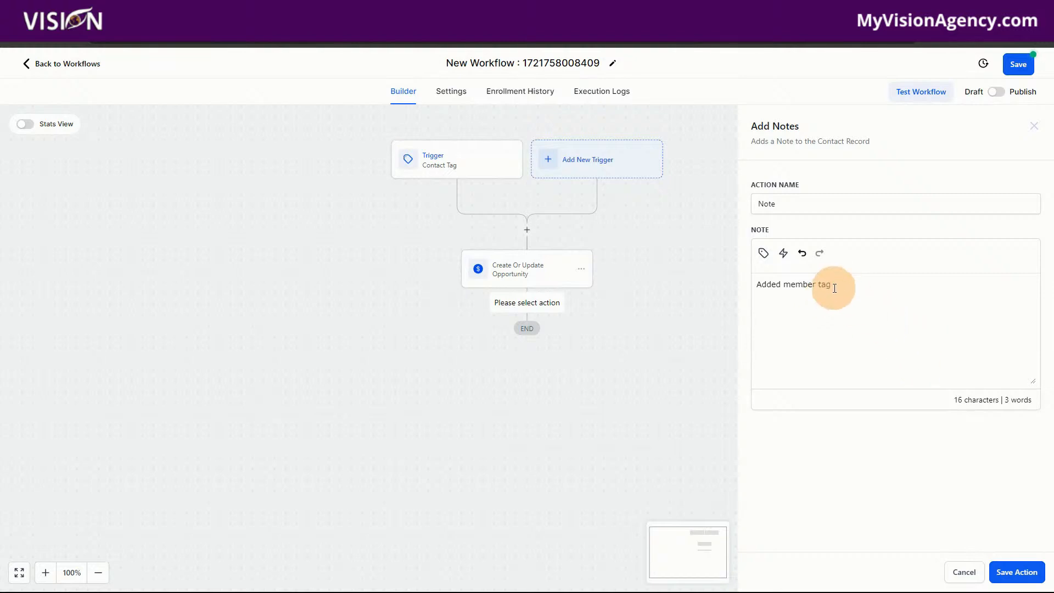
pyautogui.click(1012, 572)
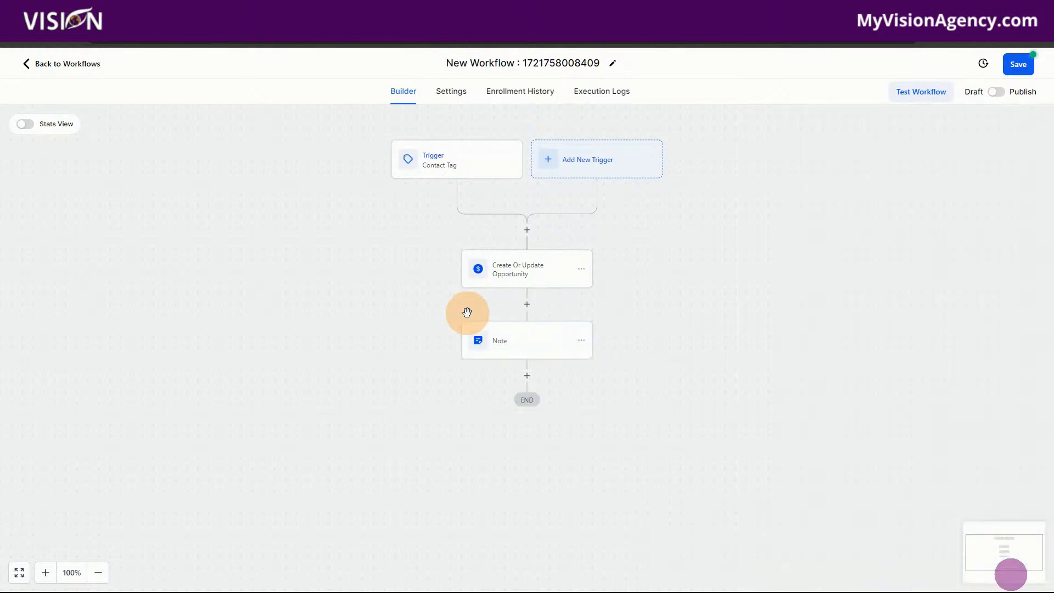
# Add an Add Task action after the note, titled "New Task for member".
pyautogui.click(527, 375)
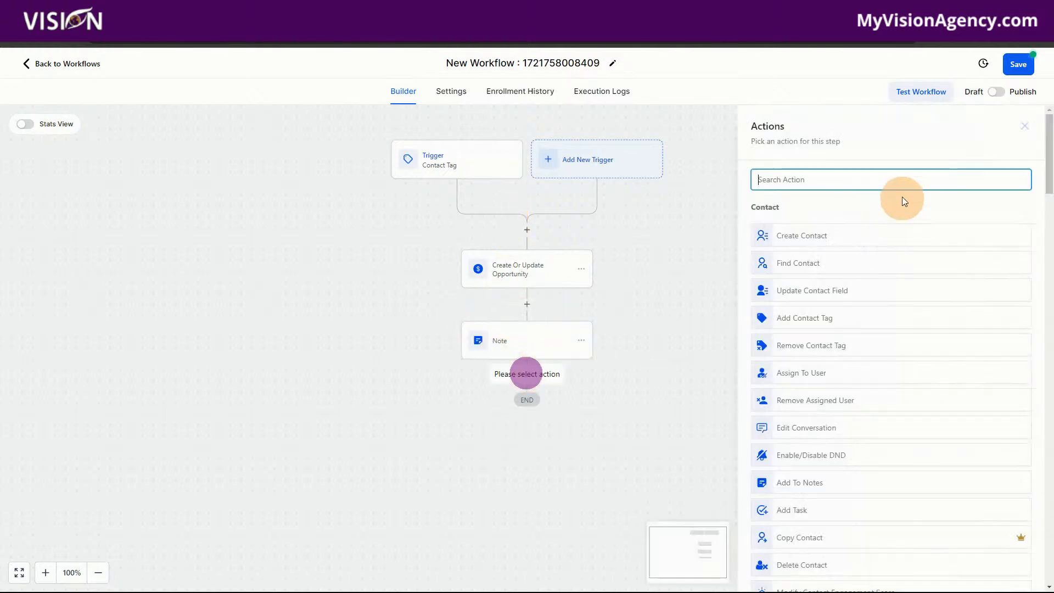
pyautogui.write('task')
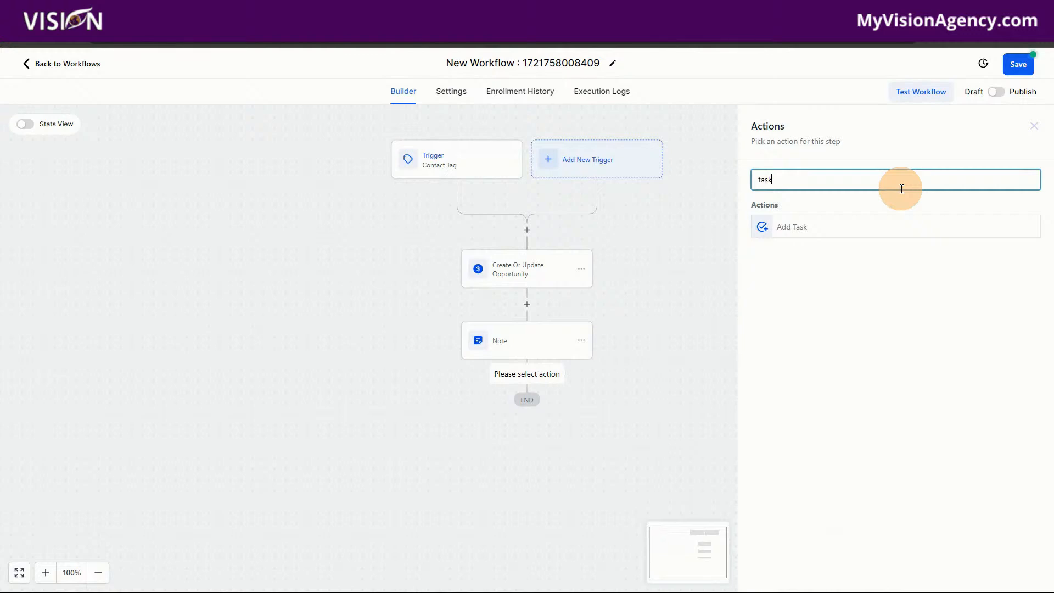
pyautogui.click(832, 227)
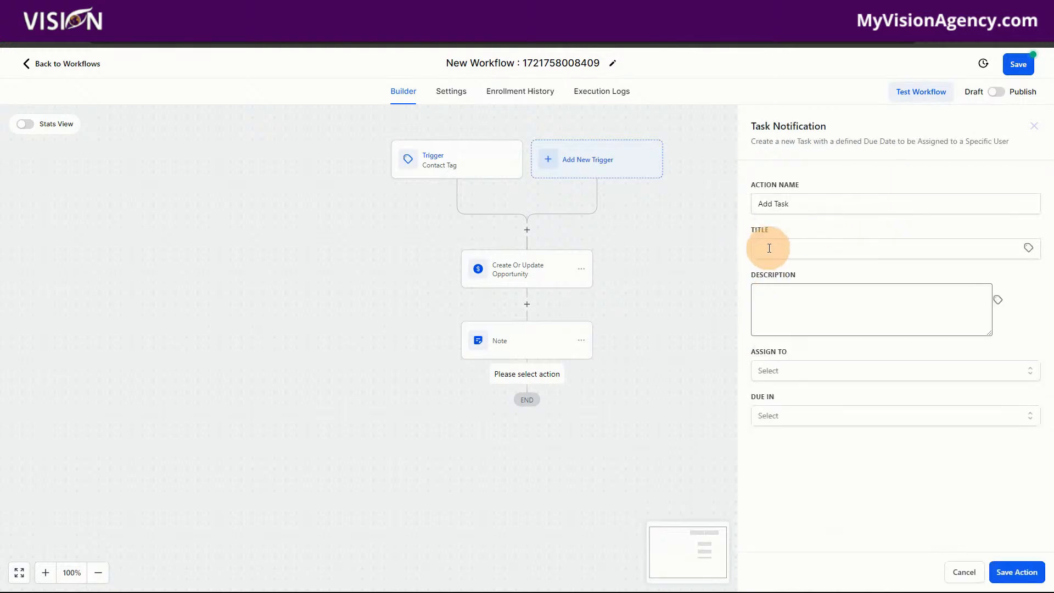
pyautogui.click(768, 248)
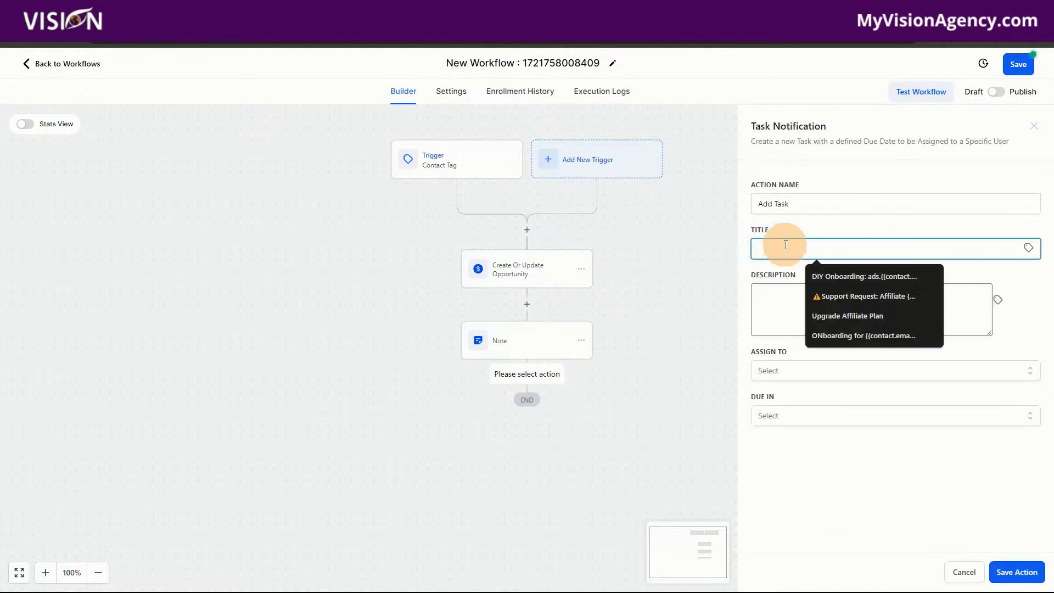
pyautogui.write('New Task for member')
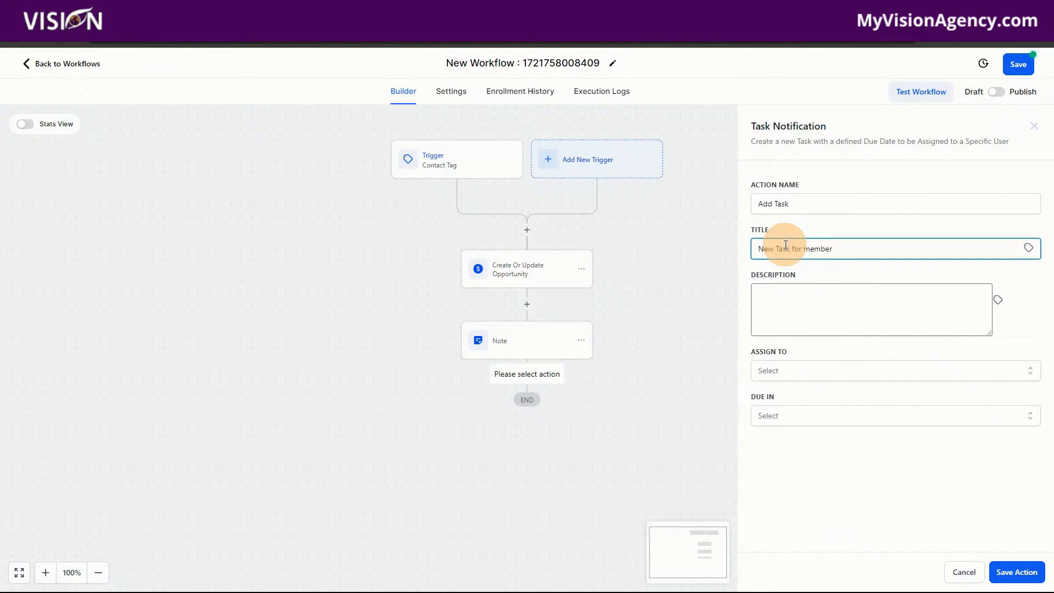
# Set the task description to "Create the account".
pyautogui.click(785, 292)
pyautogui.write('This')
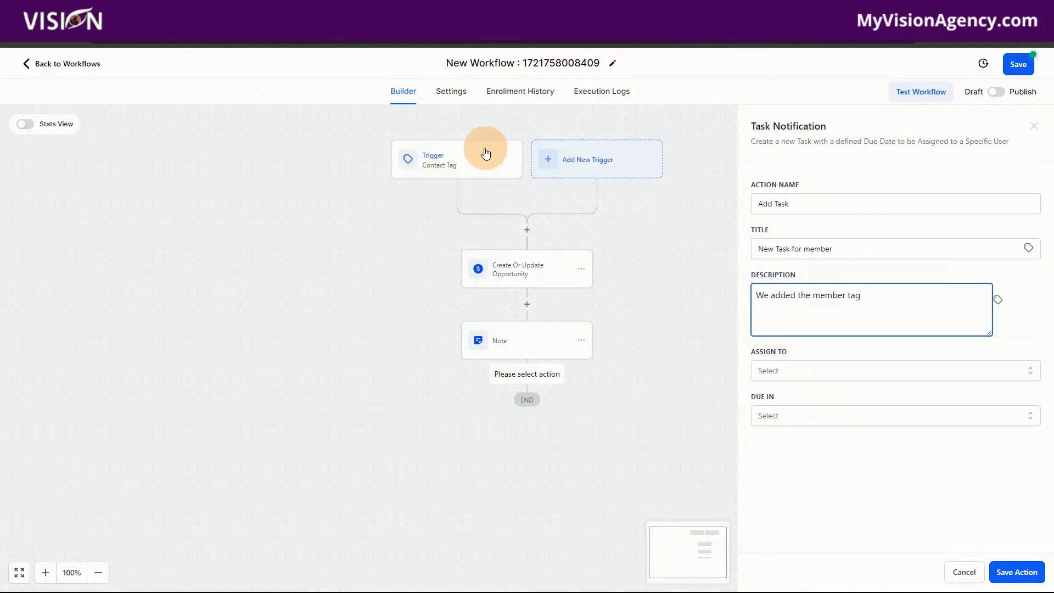
pyautogui.click(863, 304)
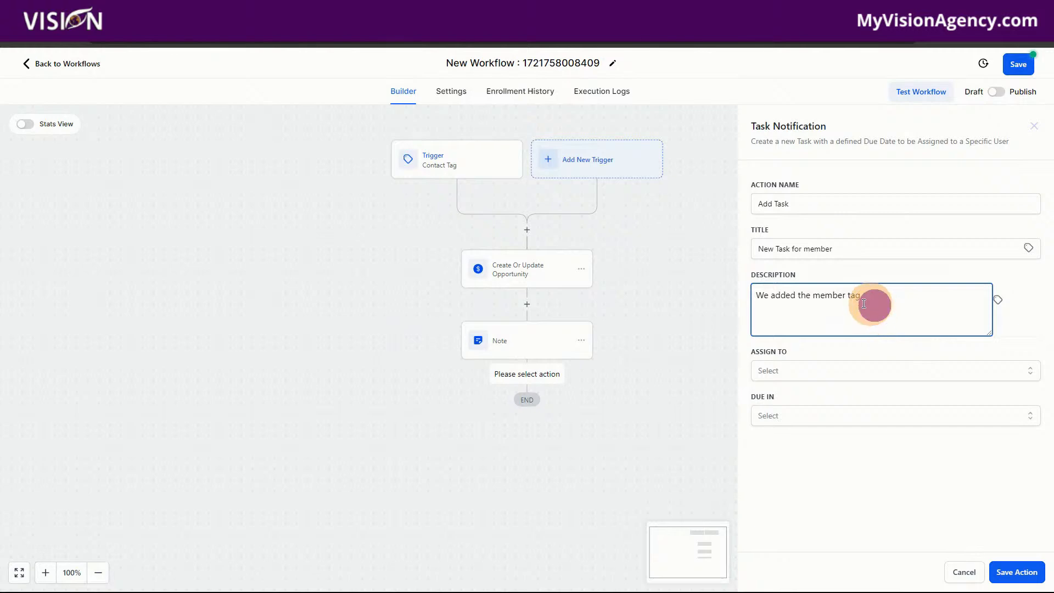
pyautogui.moveTo(864, 303); pyautogui.dragTo(730, 302)
pyautogui.write('Create the account')
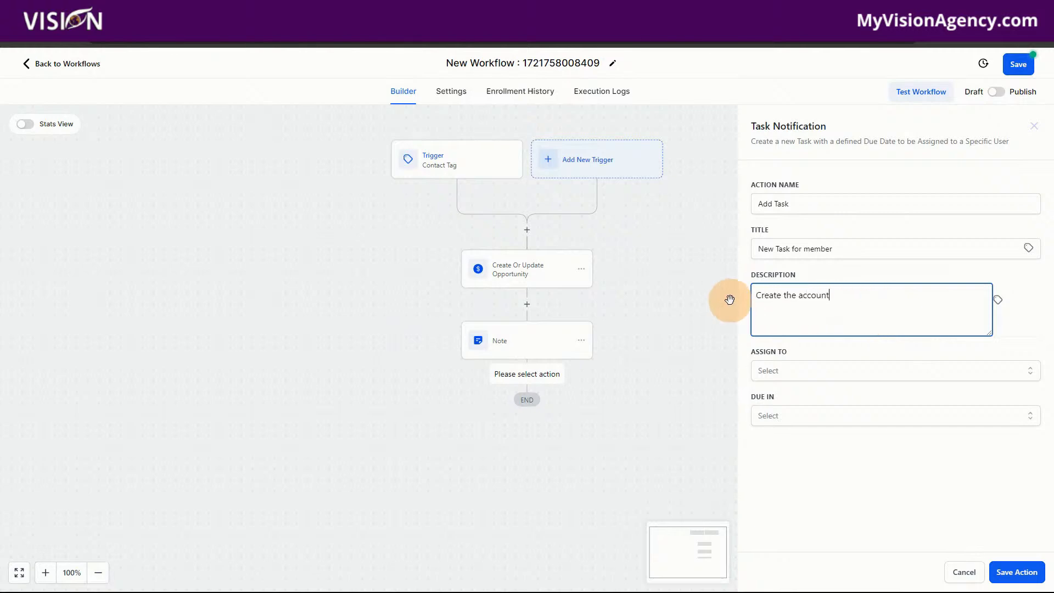
# Assign the task to Demo User 1, set Due In to the option after 5 Days and save the action.
pyautogui.click(782, 378)
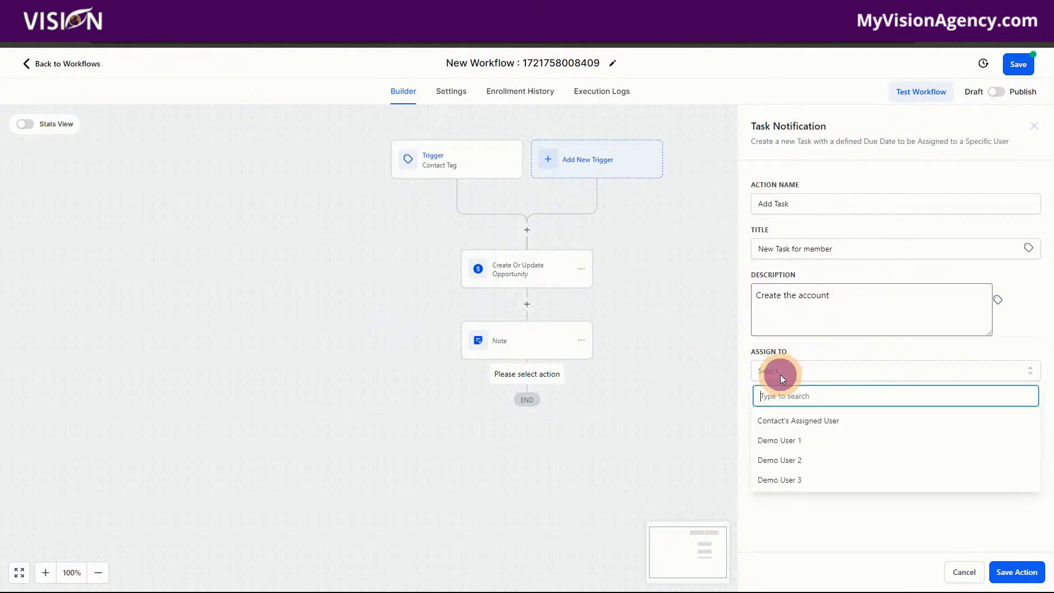
pyautogui.click(785, 443)
pyautogui.click(769, 417)
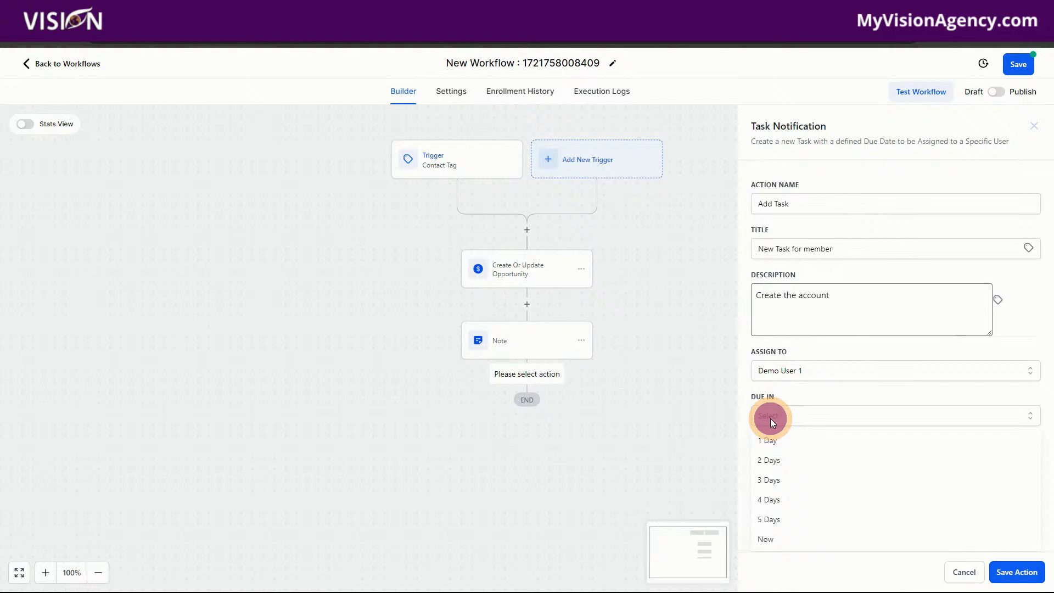
pyautogui.click(771, 538)
pyautogui.click(1016, 571)
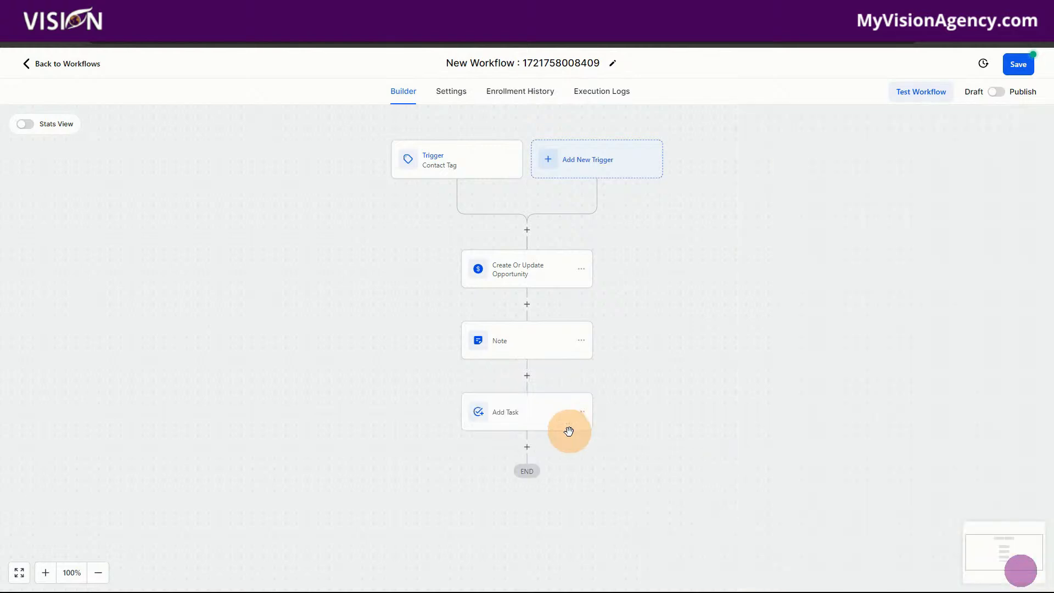
# Add a Send Email action after the task with the subject "Following up".
pyautogui.click(528, 445)
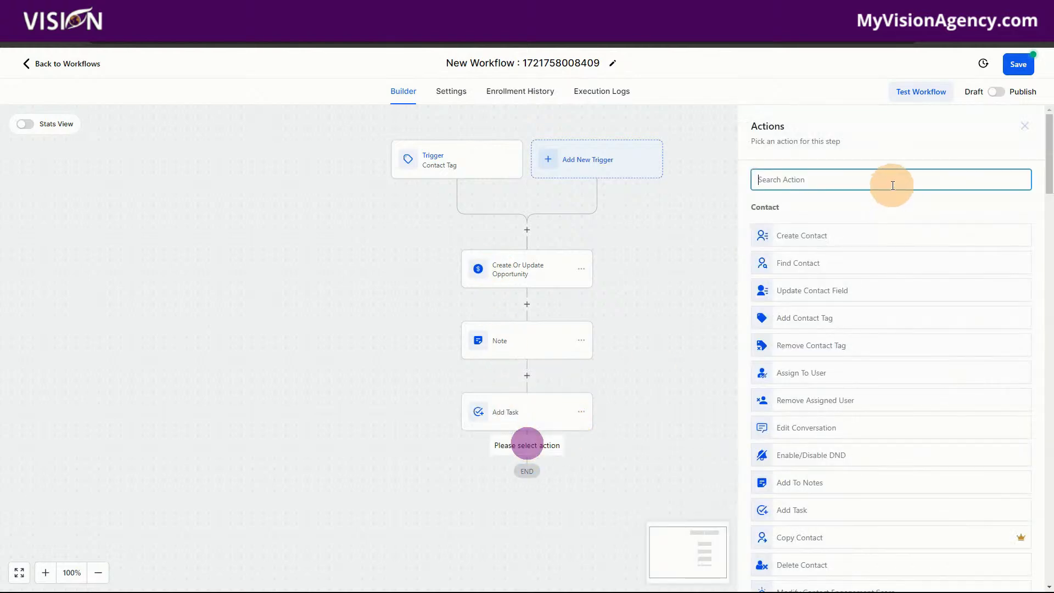
pyautogui.write('email')
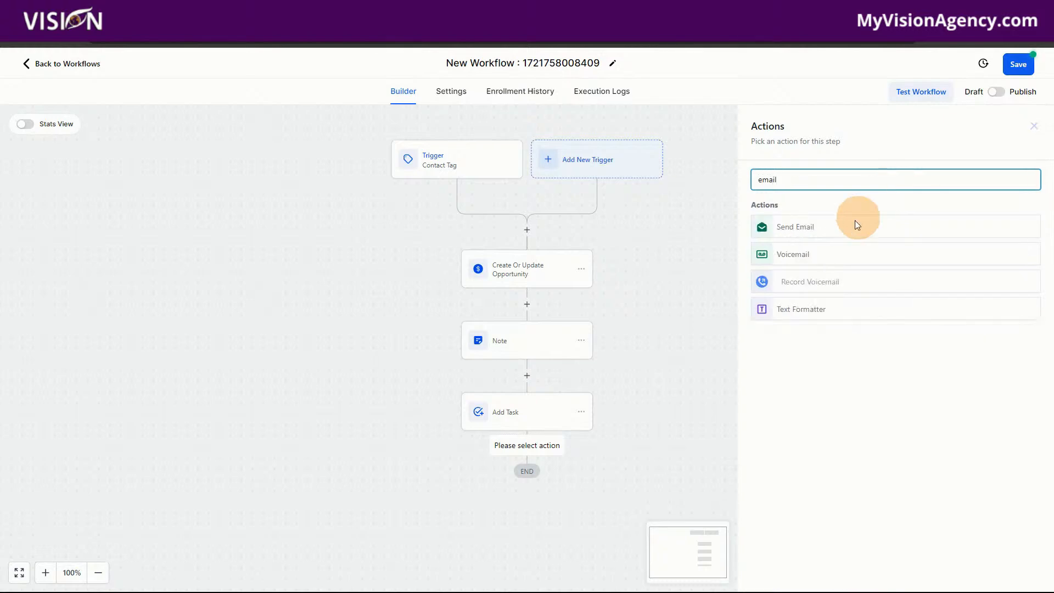
pyautogui.click(816, 228)
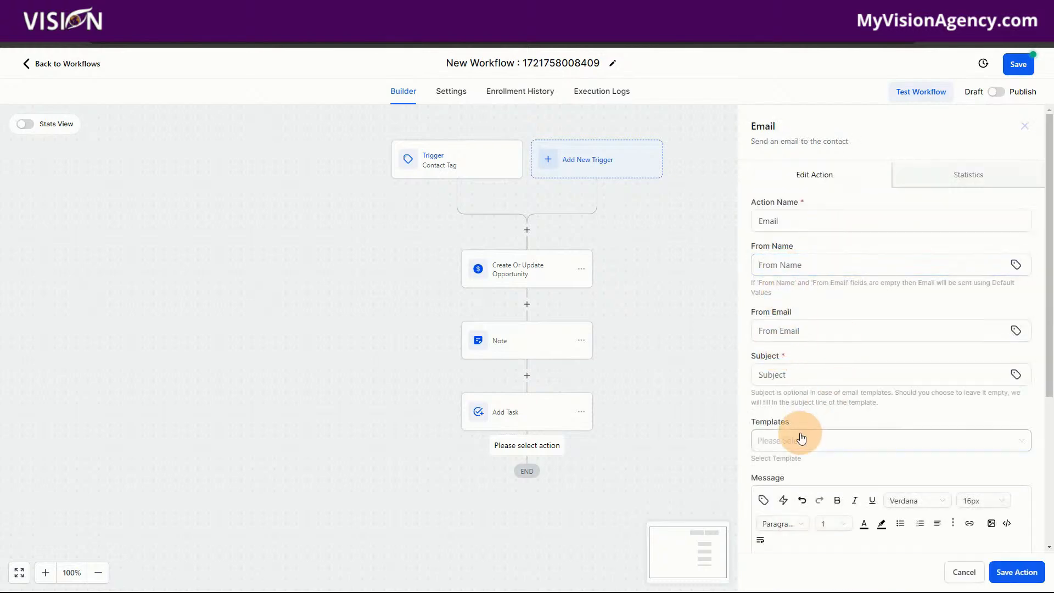
pyautogui.scroll(-2, 823, 345)
pyautogui.click(802, 270)
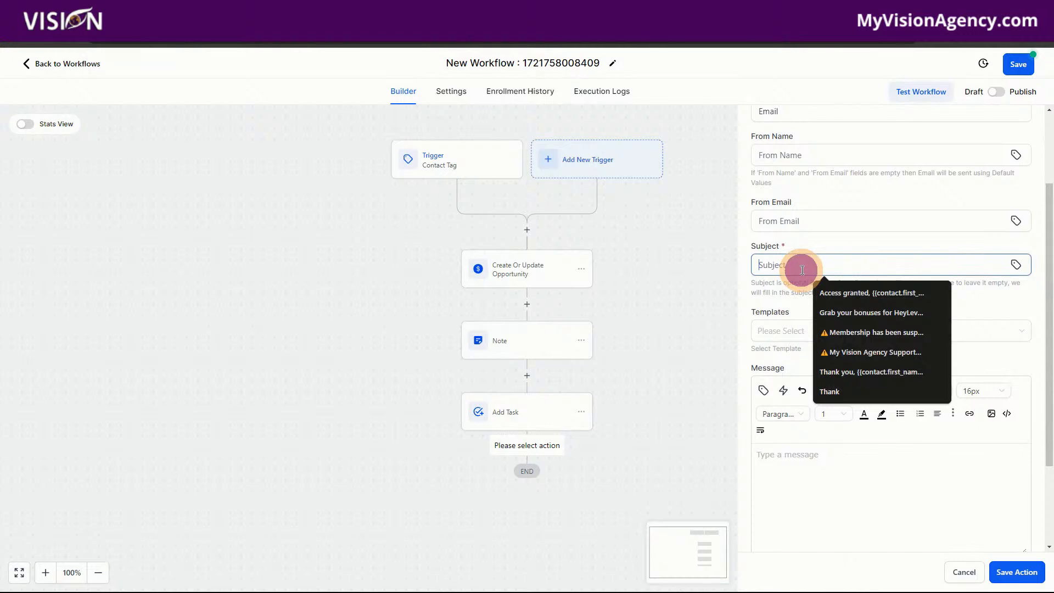
pyautogui.write('Following up')
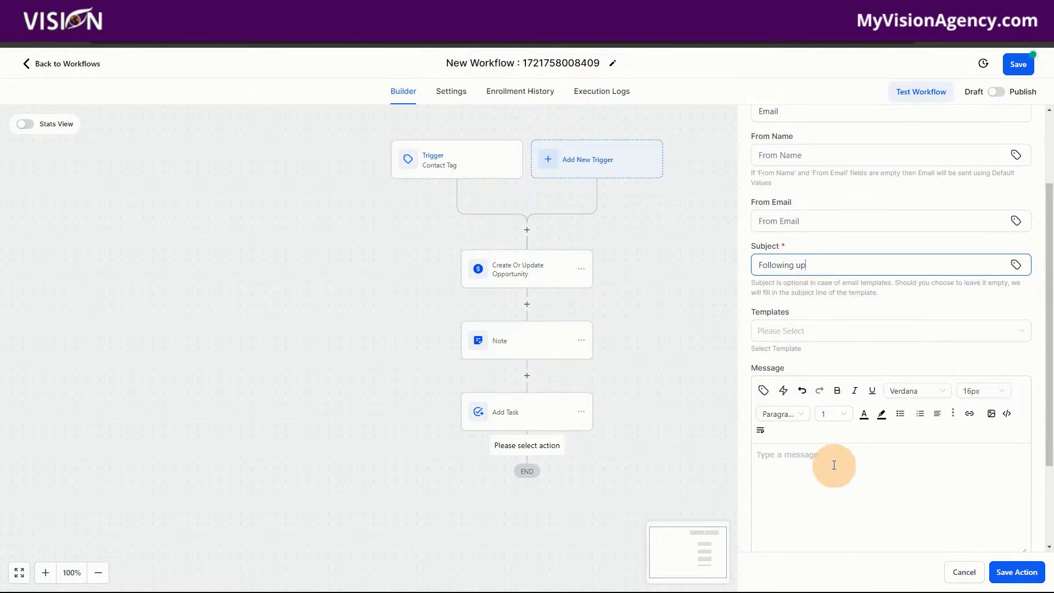
# Write the message "Hey there {{contact.first_name}}, We are excited you have decided to become a member." using the contact's first-name custom value, and save the email action.
pyautogui.click(832, 464)
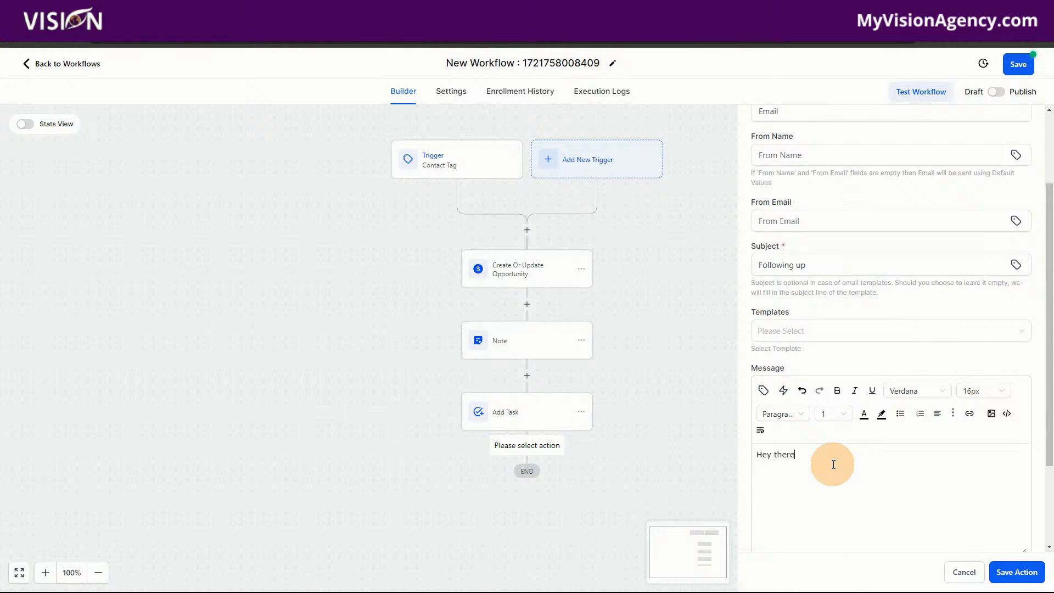
pyautogui.click(763, 390)
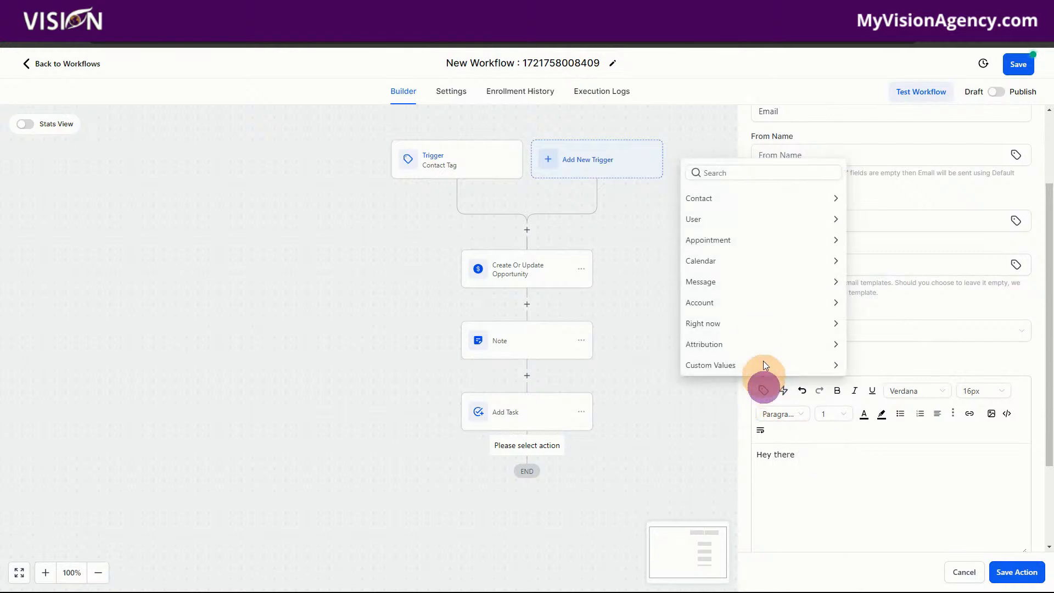
pyautogui.click(727, 202)
pyautogui.click(723, 169)
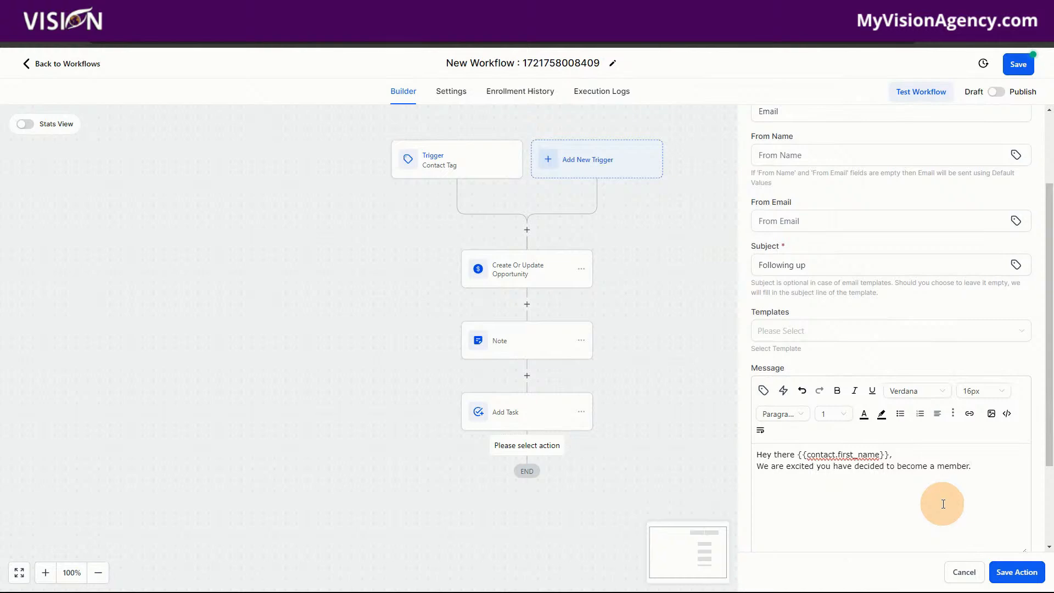
pyautogui.scroll(-3, 942, 503)
pyautogui.scroll(6, 856, 401)
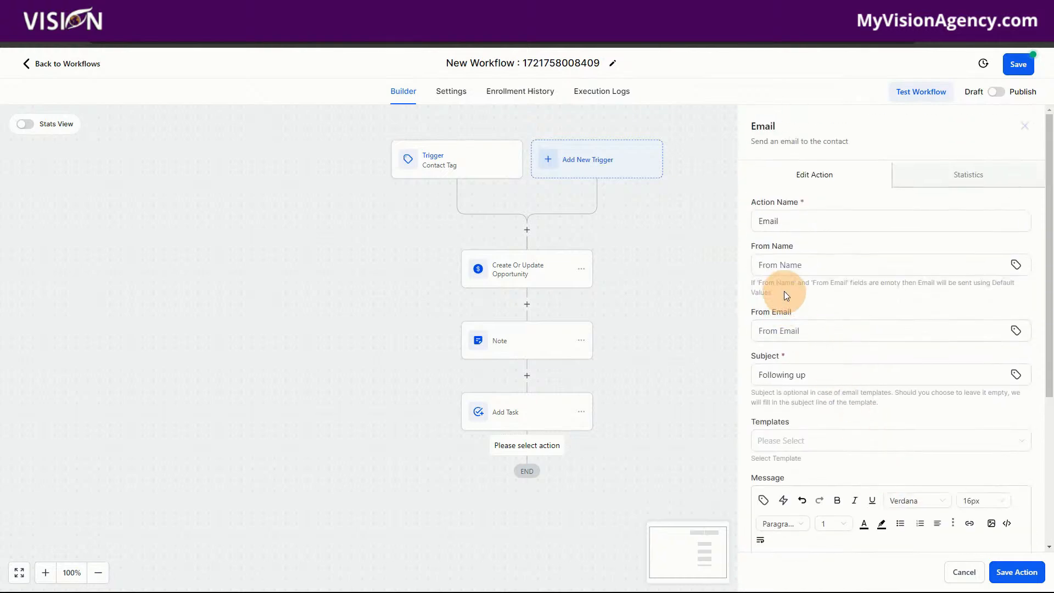
pyautogui.click(1015, 572)
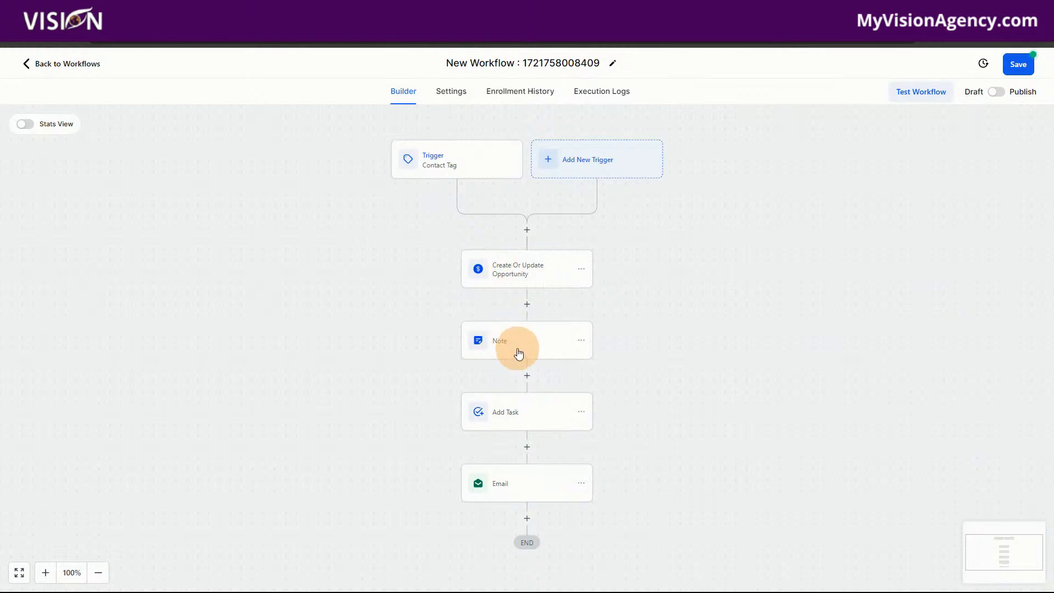
# Add a Modify Contact Engagement Score action after the email that adds 10 points, and save it.
pyautogui.click(526, 518)
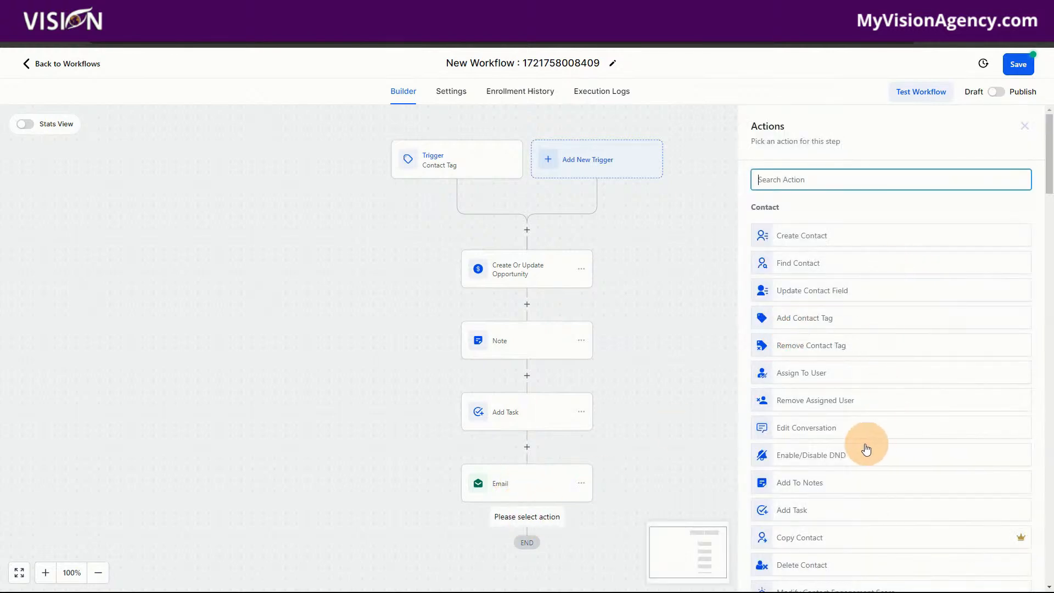
pyautogui.scroll(-1, 856, 307)
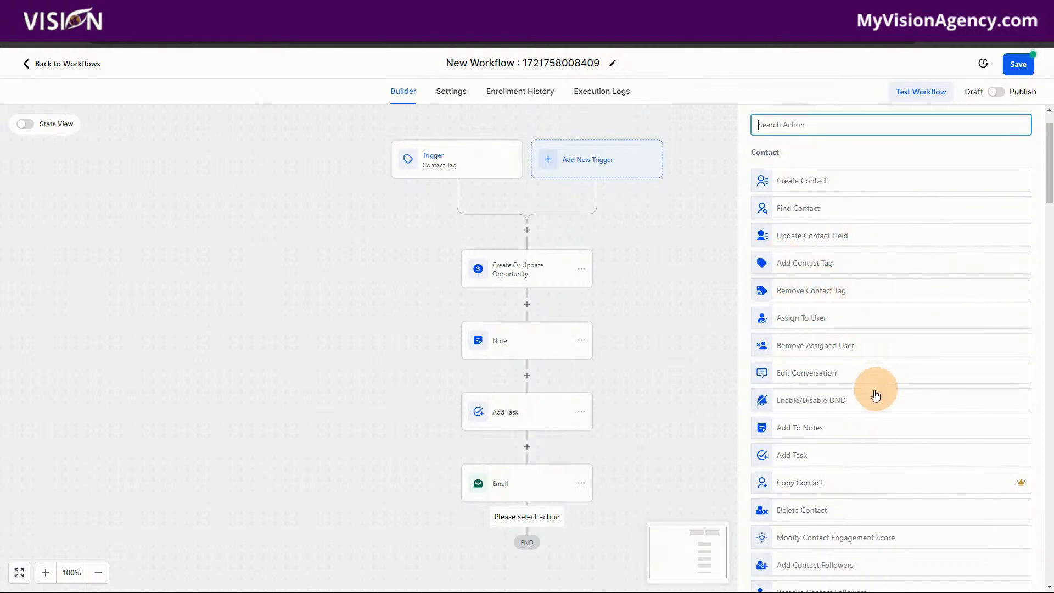
pyautogui.scroll(-1, 877, 323)
pyautogui.scroll(-3, 877, 324)
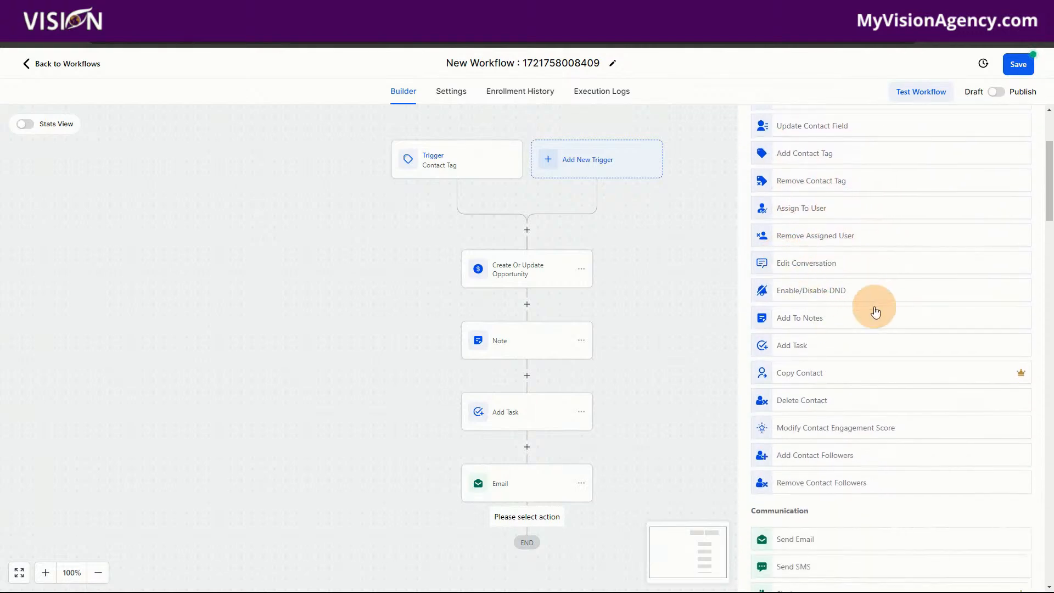
pyautogui.scroll(-4, 866, 379)
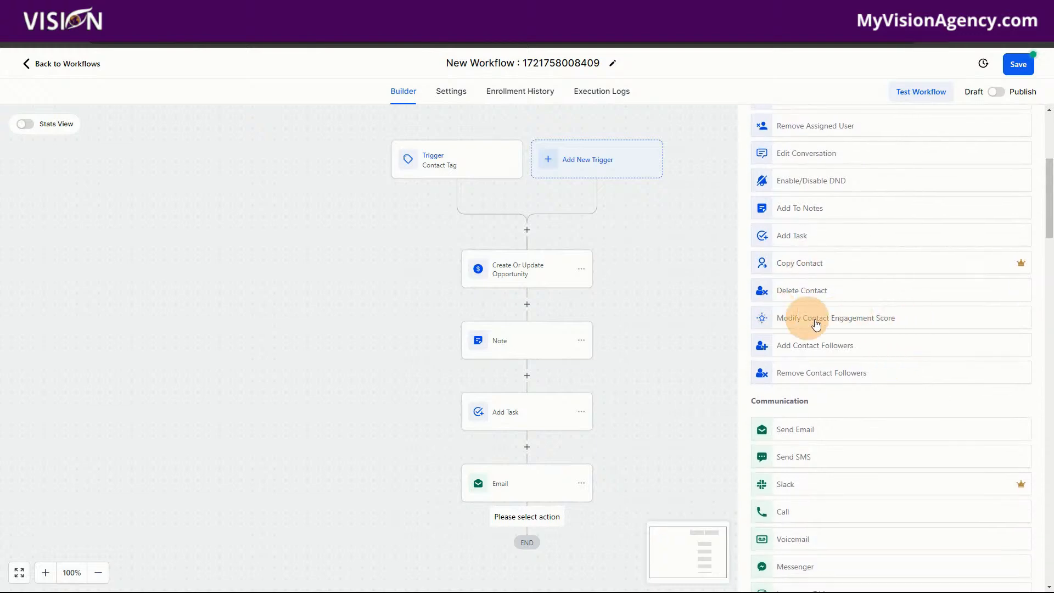
pyautogui.click(857, 328)
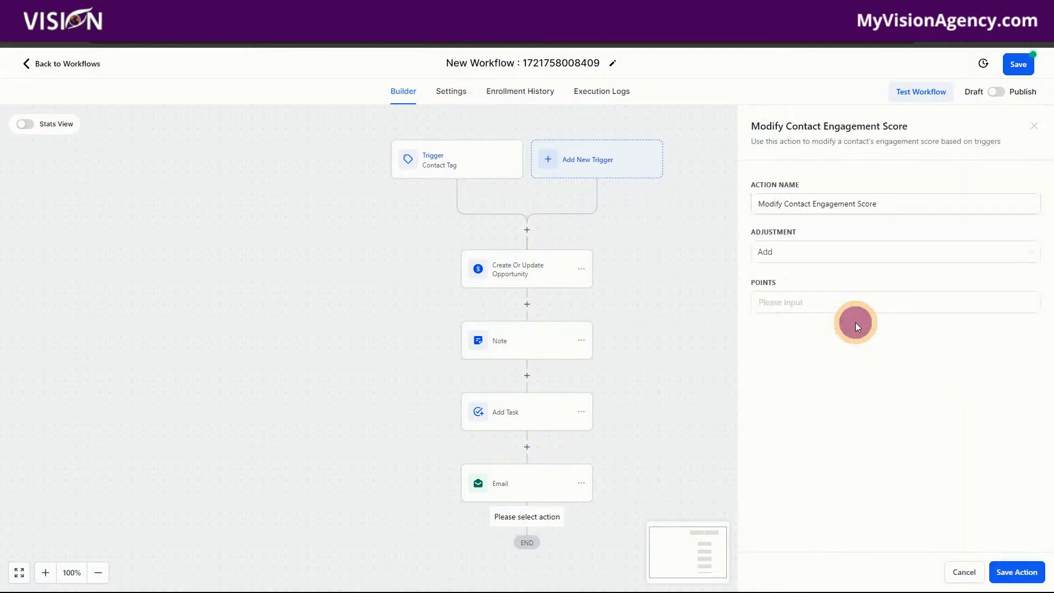
pyautogui.click(782, 301)
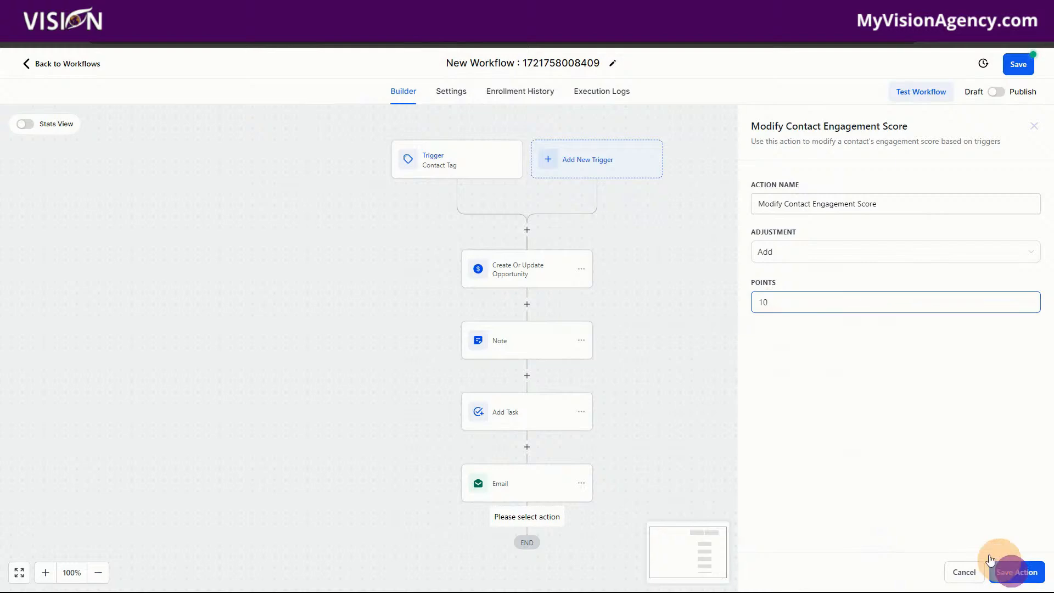
pyautogui.click(1013, 572)
# Add an If / Else condition after the engagement score action, naming it "Do they have the tag?" and its branch "Yes".
pyautogui.scroll(-2, 505, 486)
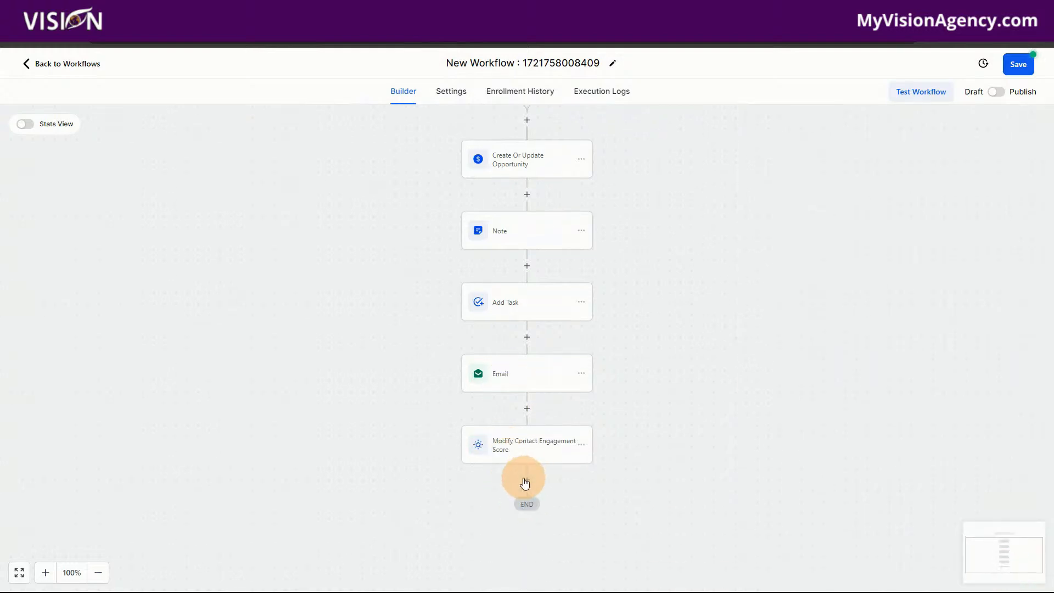
pyautogui.click(527, 479)
pyautogui.scroll(-8, 912, 415)
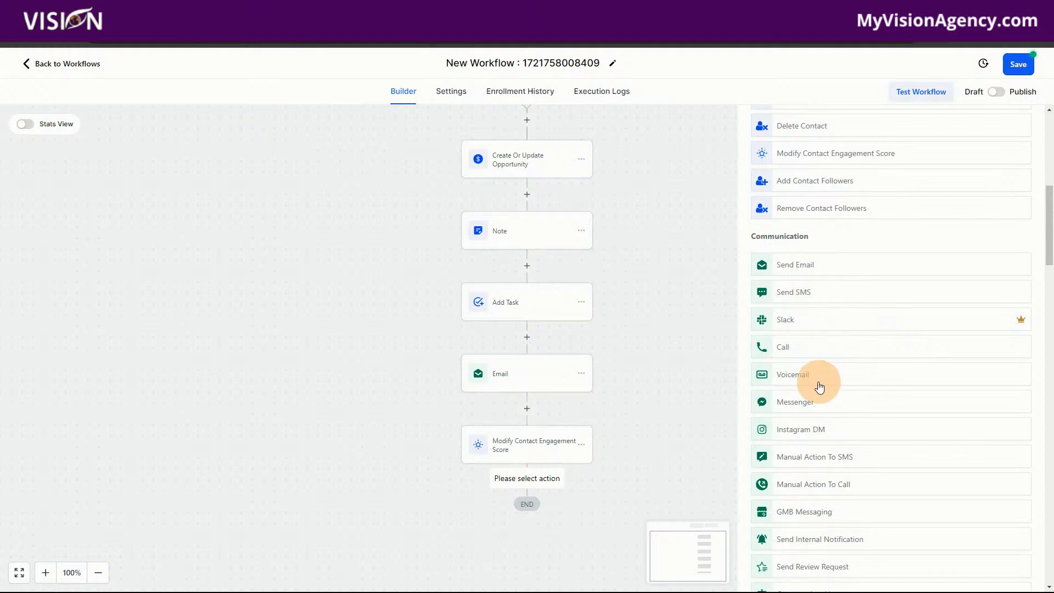
pyautogui.scroll(-3, 885, 453)
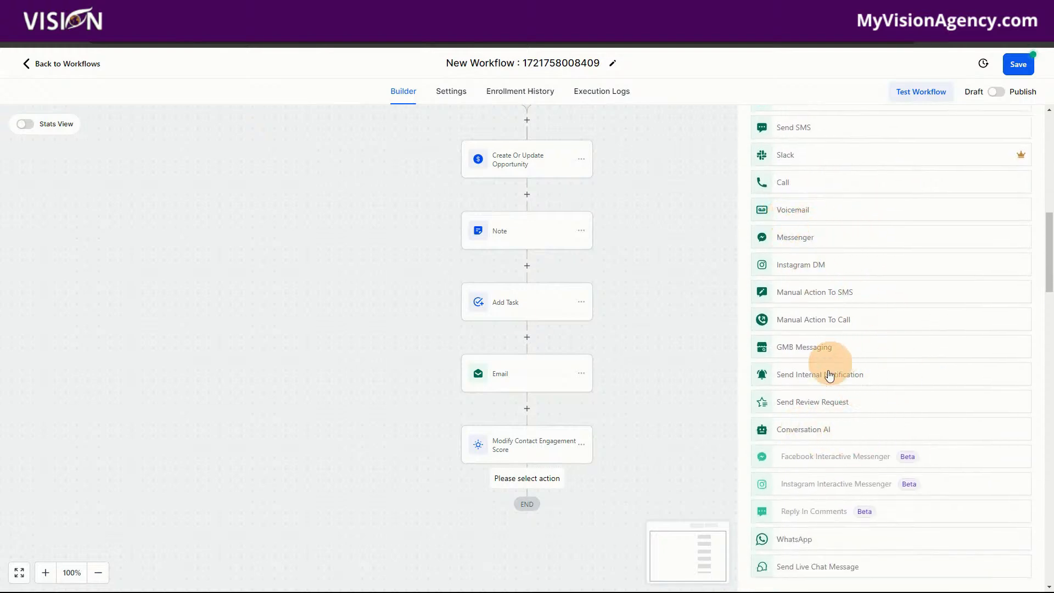
pyautogui.scroll(-4, 878, 431)
pyautogui.scroll(-2, 886, 364)
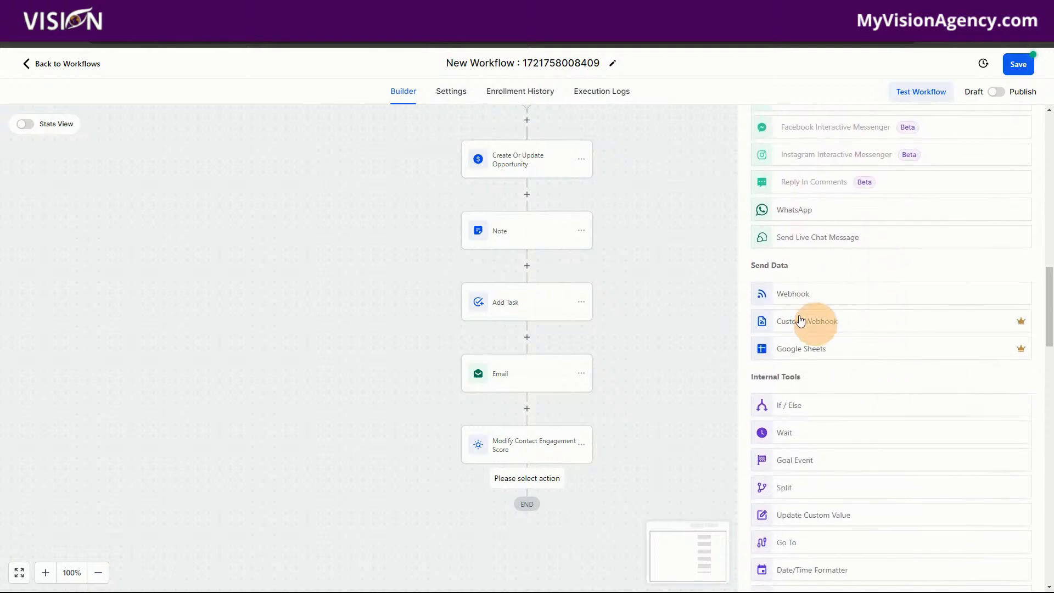
pyautogui.scroll(-3, 905, 444)
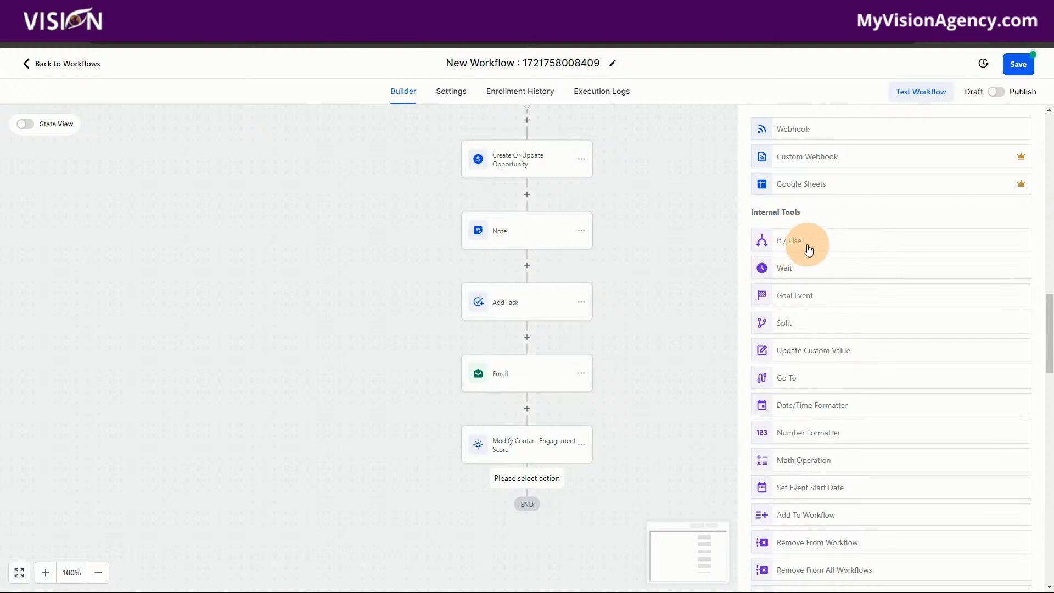
pyautogui.click(809, 250)
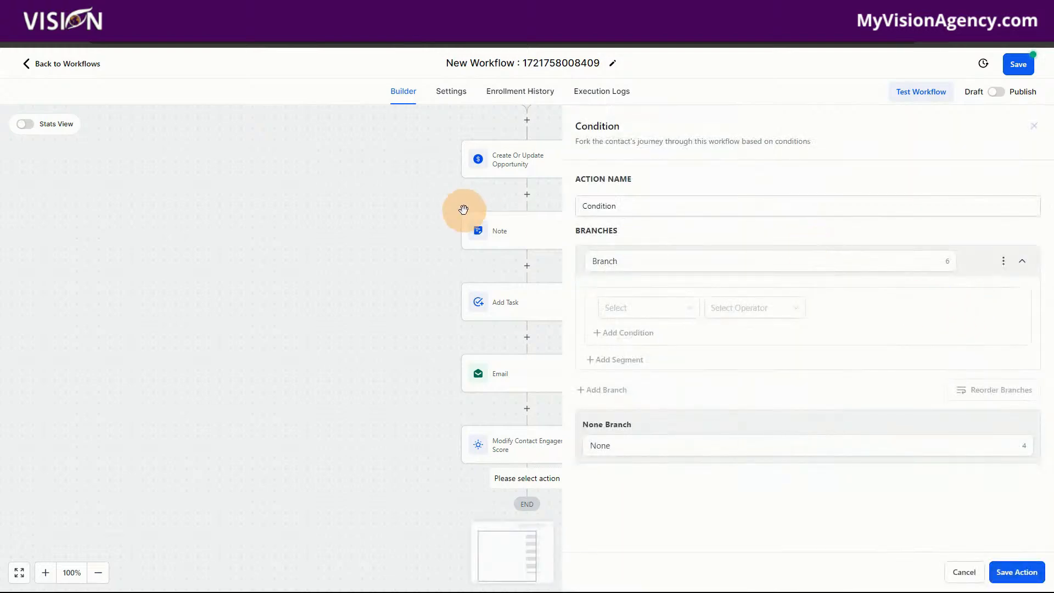
pyautogui.moveTo(638, 206); pyautogui.dragTo(583, 207)
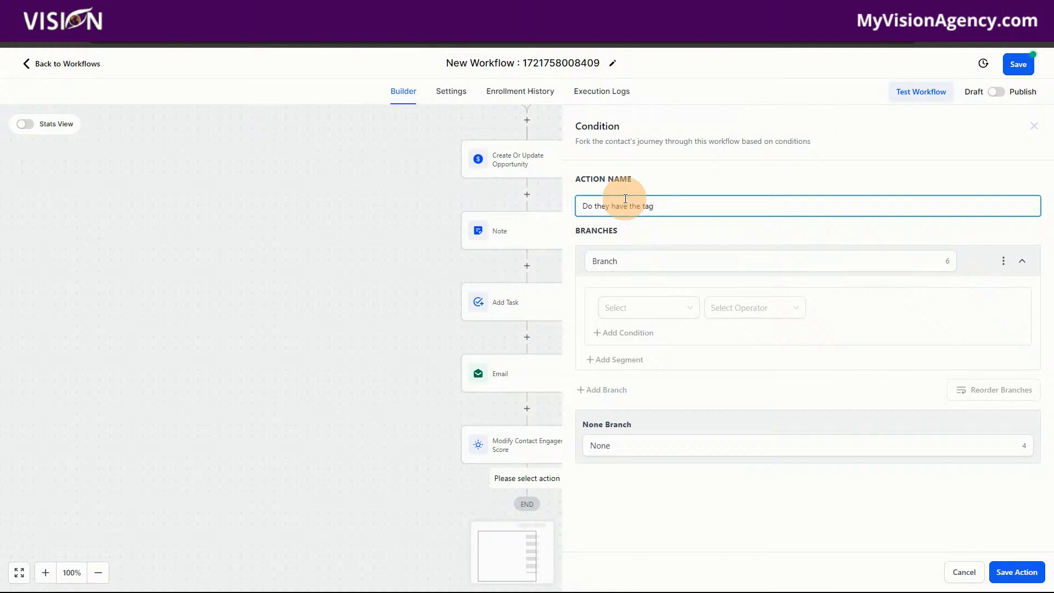
pyautogui.moveTo(630, 262); pyautogui.dragTo(580, 266)
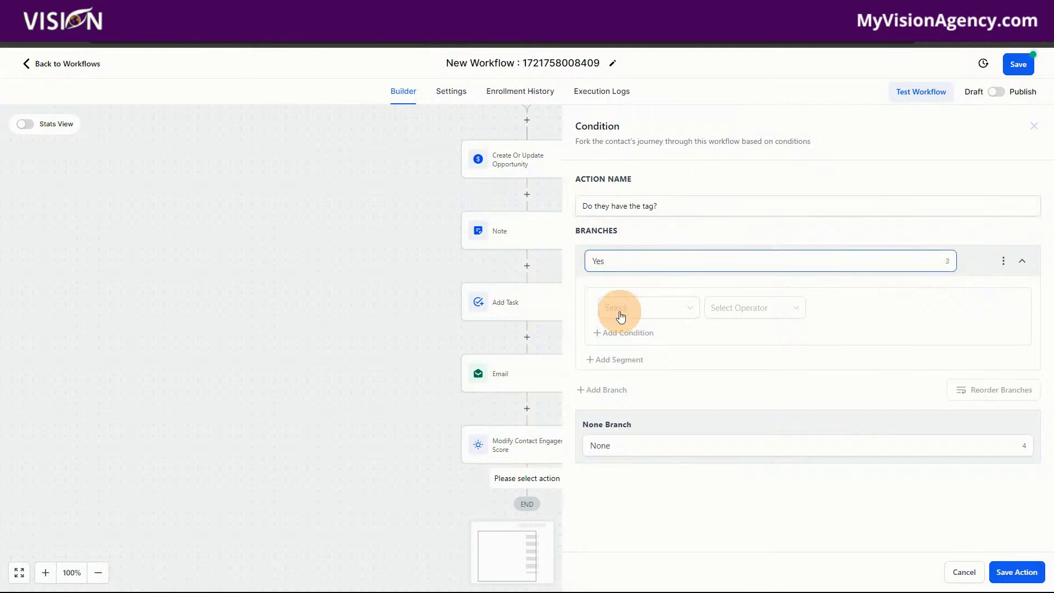
# Set the Yes branch's condition to Tags Includes "active".
pyautogui.click(617, 309)
pyautogui.click(624, 333)
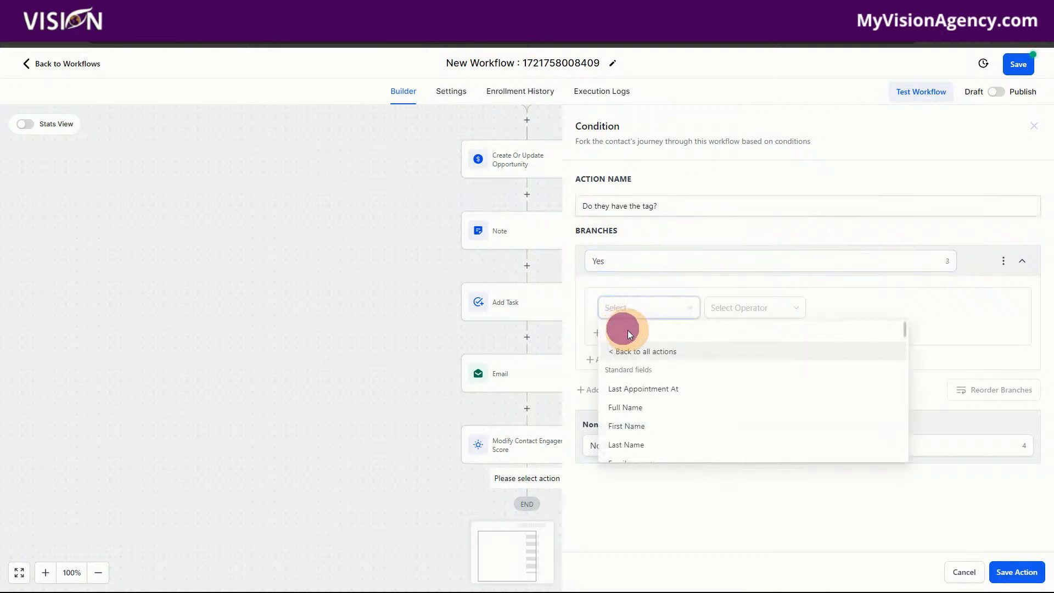
pyautogui.scroll(-5, 648, 395)
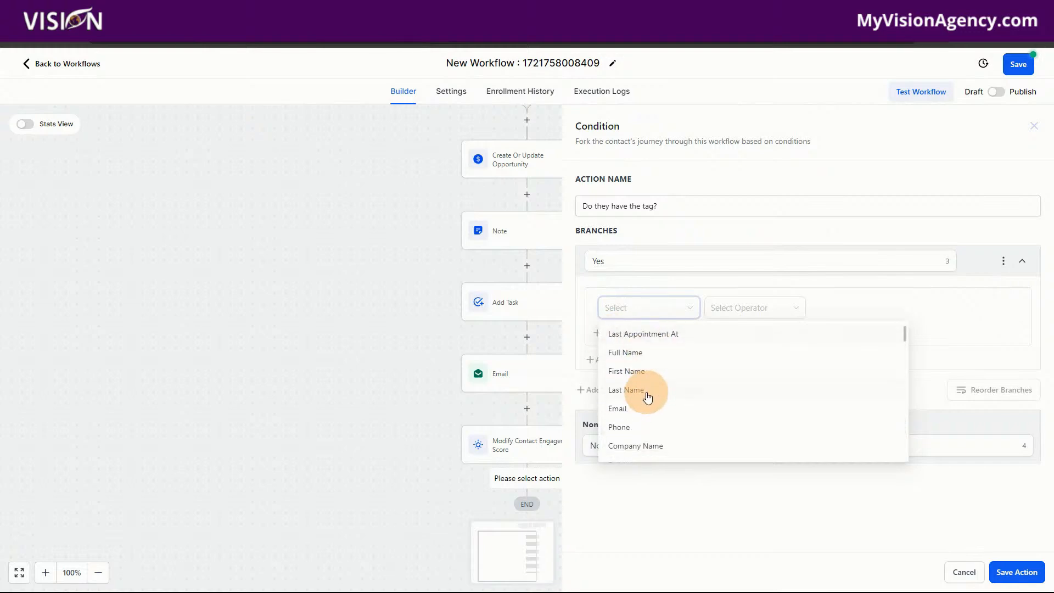
pyautogui.scroll(-3, 646, 412)
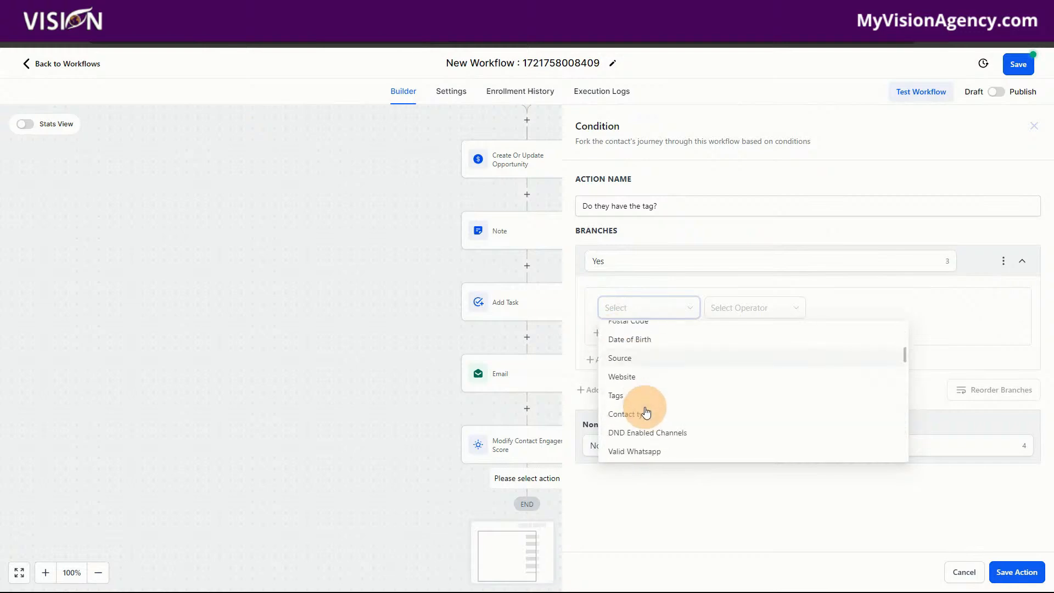
pyautogui.click(619, 396)
pyautogui.click(740, 306)
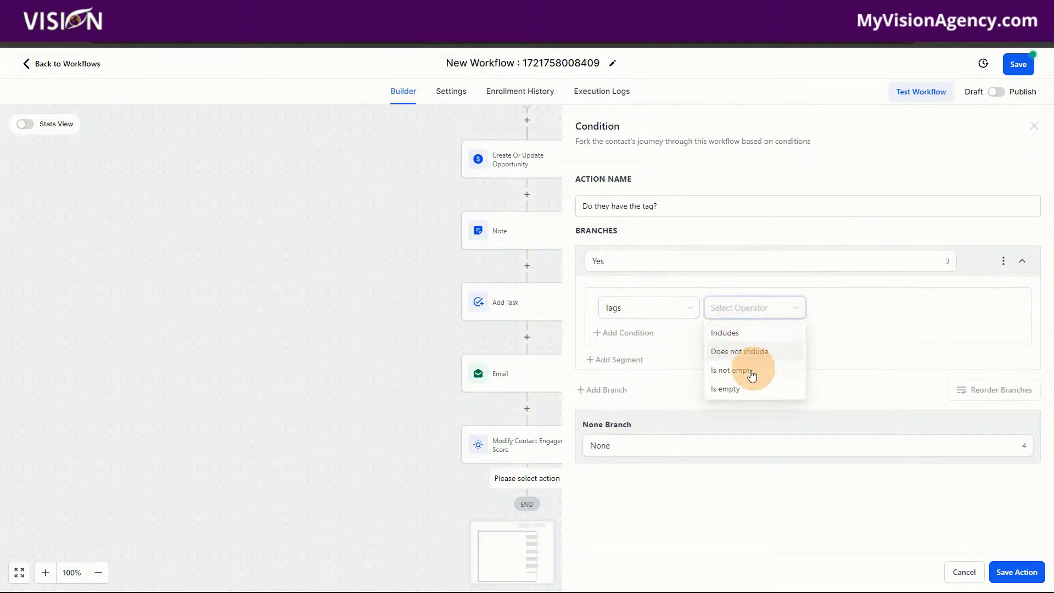
pyautogui.click(727, 331)
pyautogui.click(833, 310)
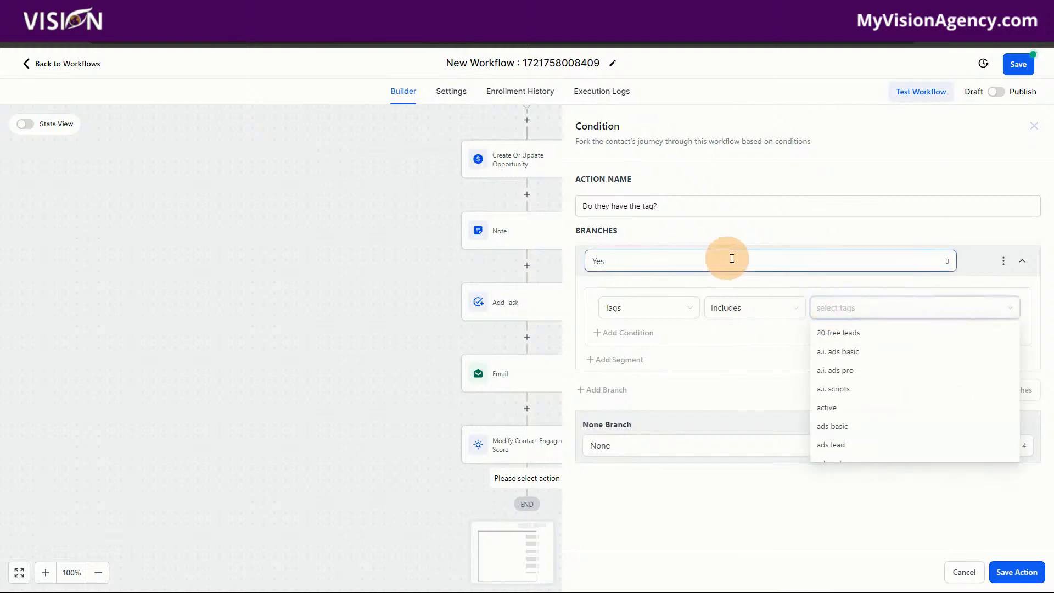
pyautogui.click(828, 408)
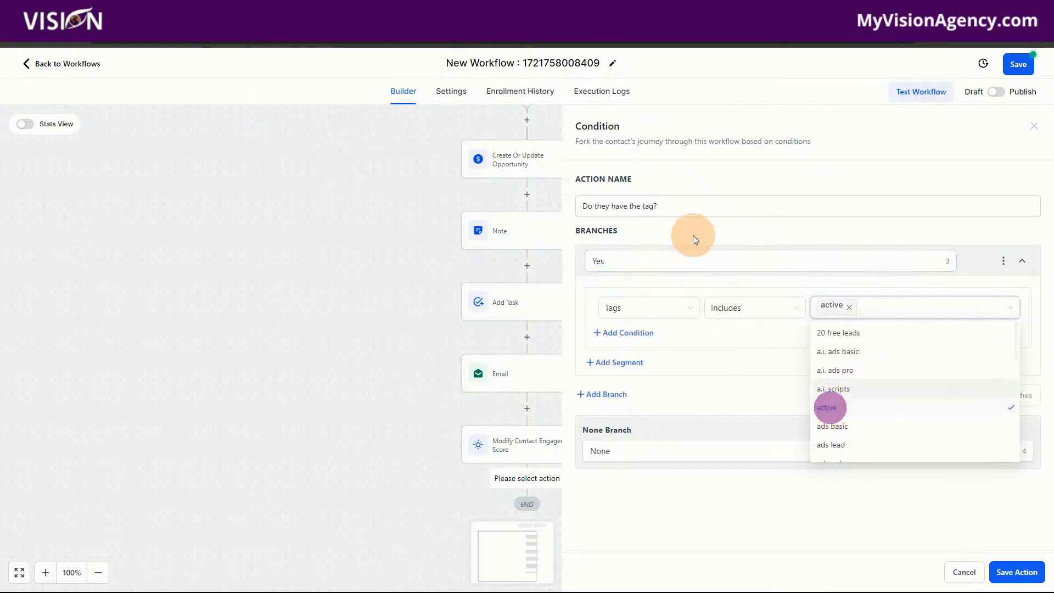
pyautogui.click(752, 281)
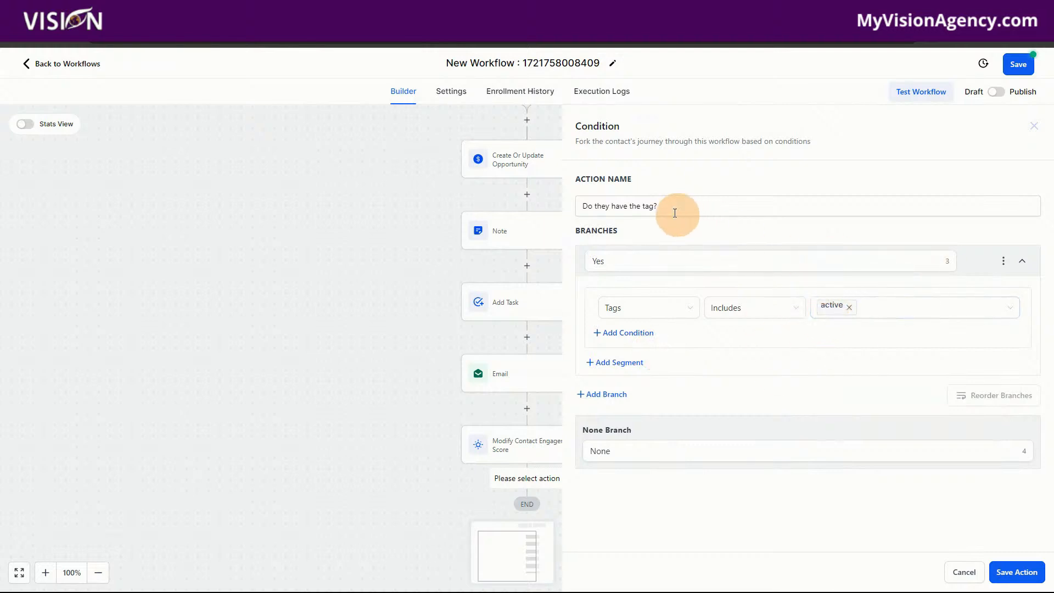
# Rename the condition "Do they have the Active tag?" and save the action.
pyautogui.click(641, 206)
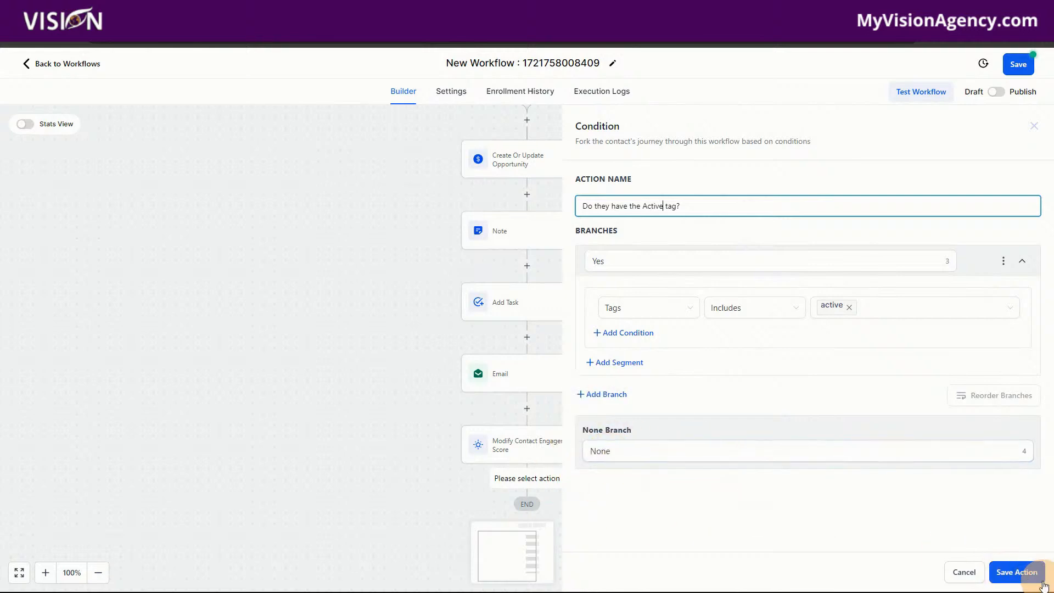
pyautogui.click(1019, 574)
pyautogui.scroll(-2, 754, 474)
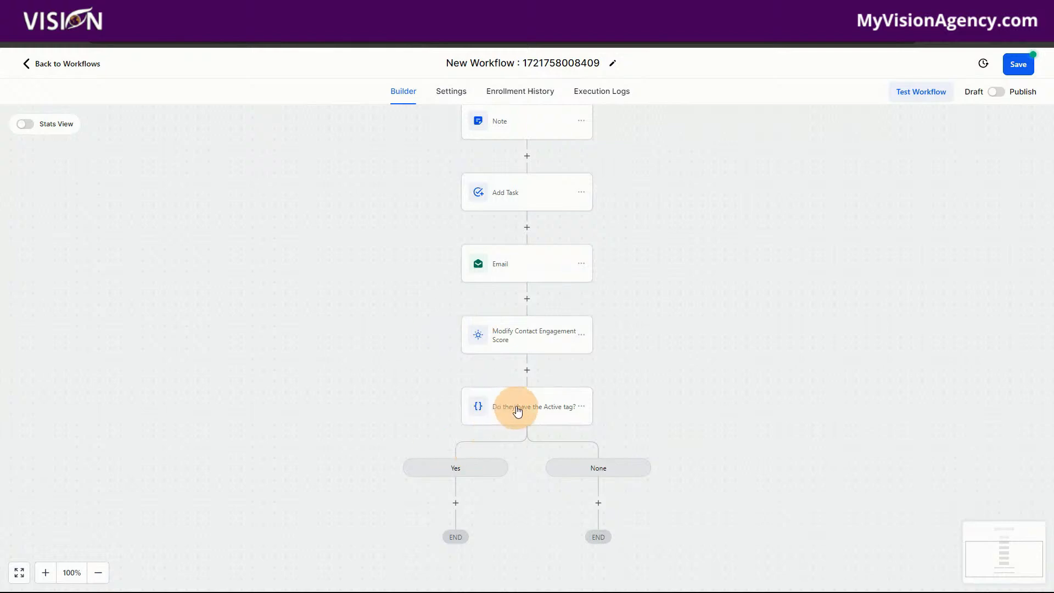
# Review the settings of the note, task, email, engagement score and Active tag condition actions without changing them.
pyautogui.scroll(3, 691, 428)
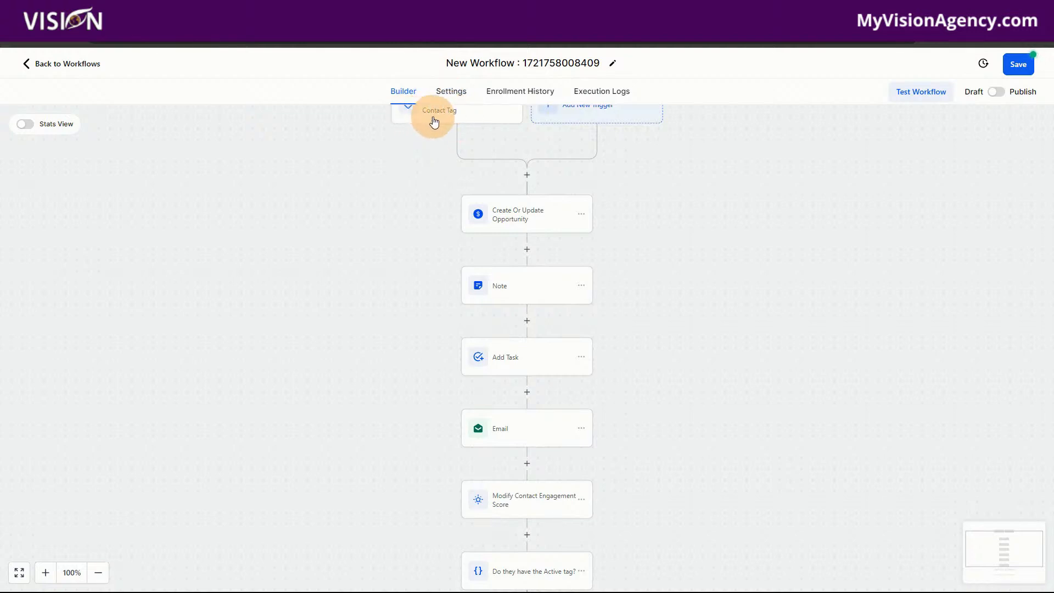
pyautogui.click(520, 215)
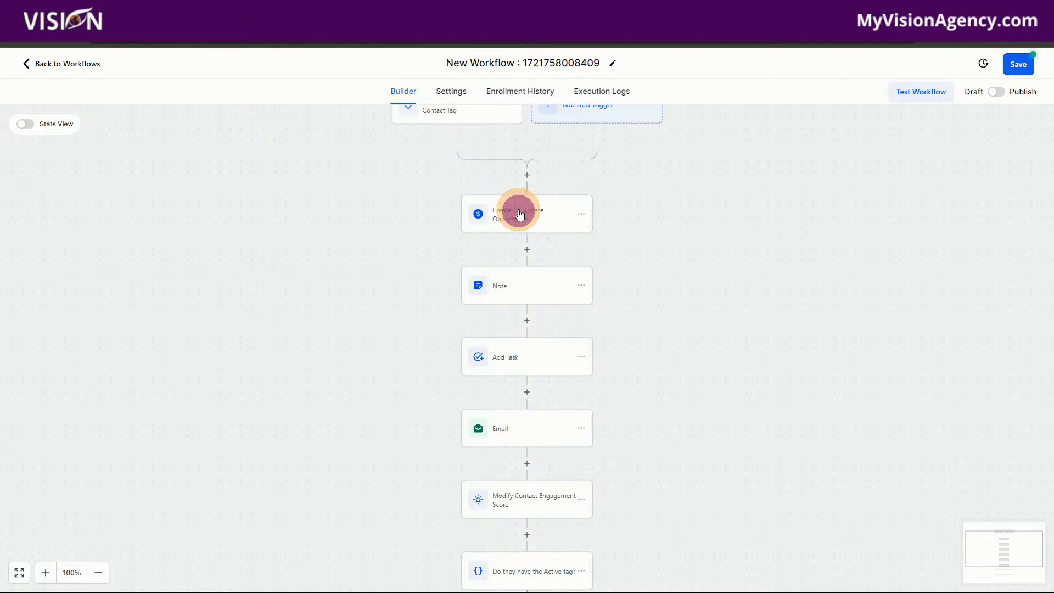
pyautogui.click(519, 293)
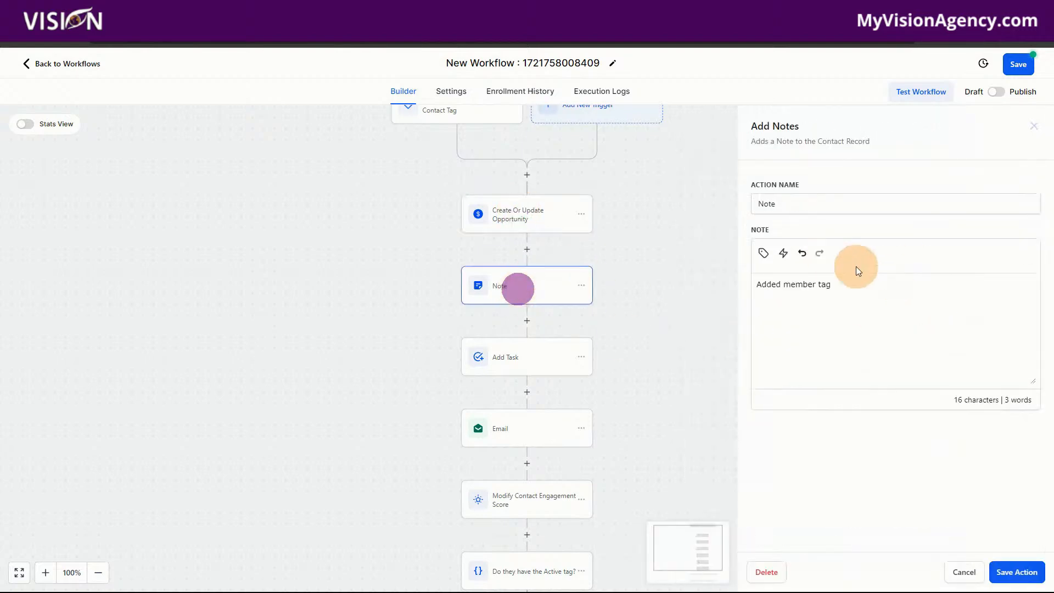
pyautogui.click(532, 363)
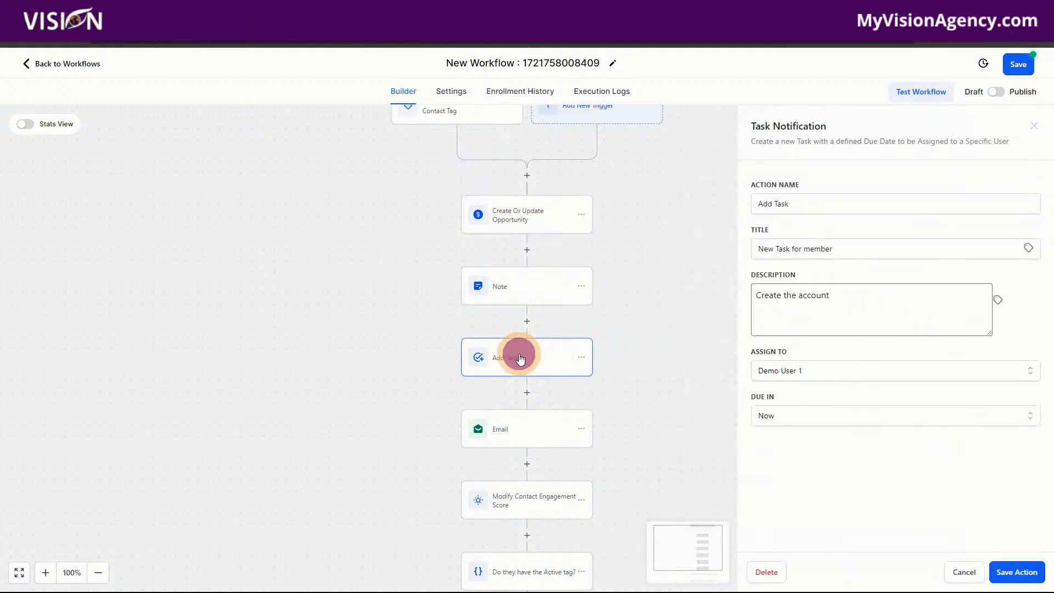
pyautogui.click(509, 432)
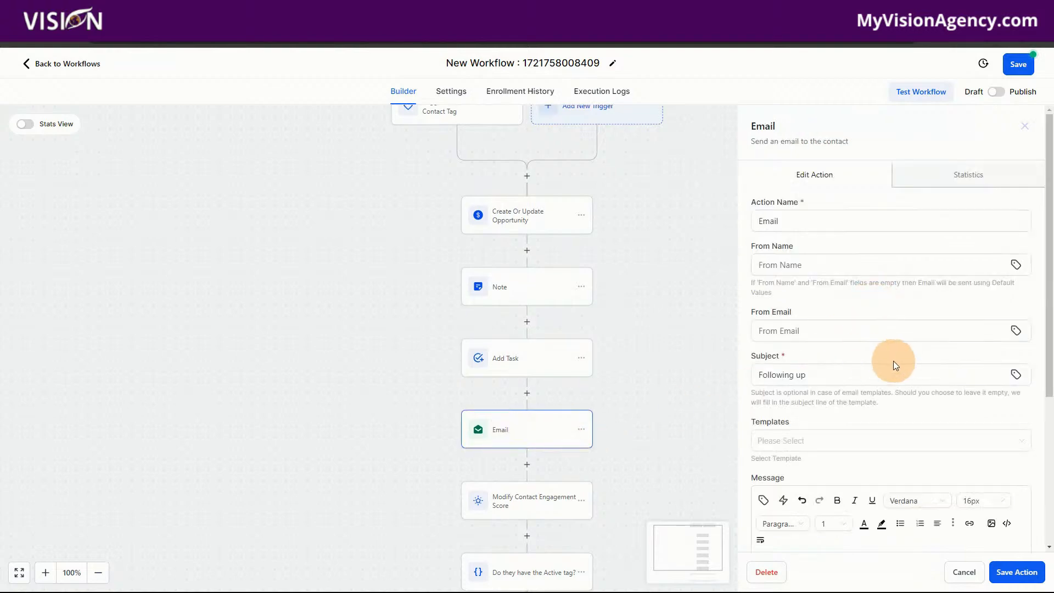
pyautogui.scroll(-3, 889, 362)
pyautogui.scroll(-3, 472, 440)
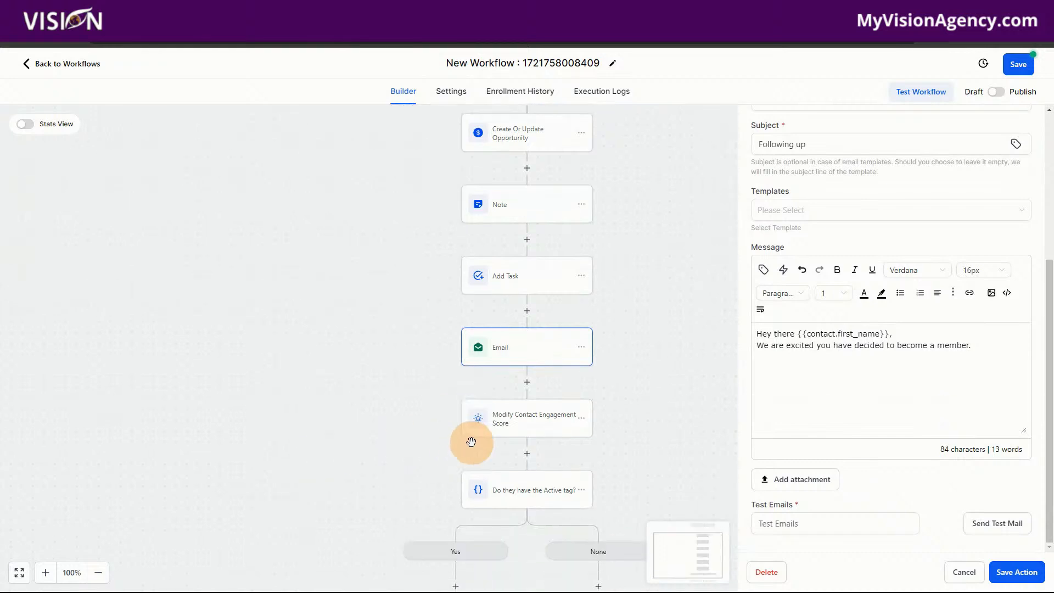
pyautogui.click(528, 388)
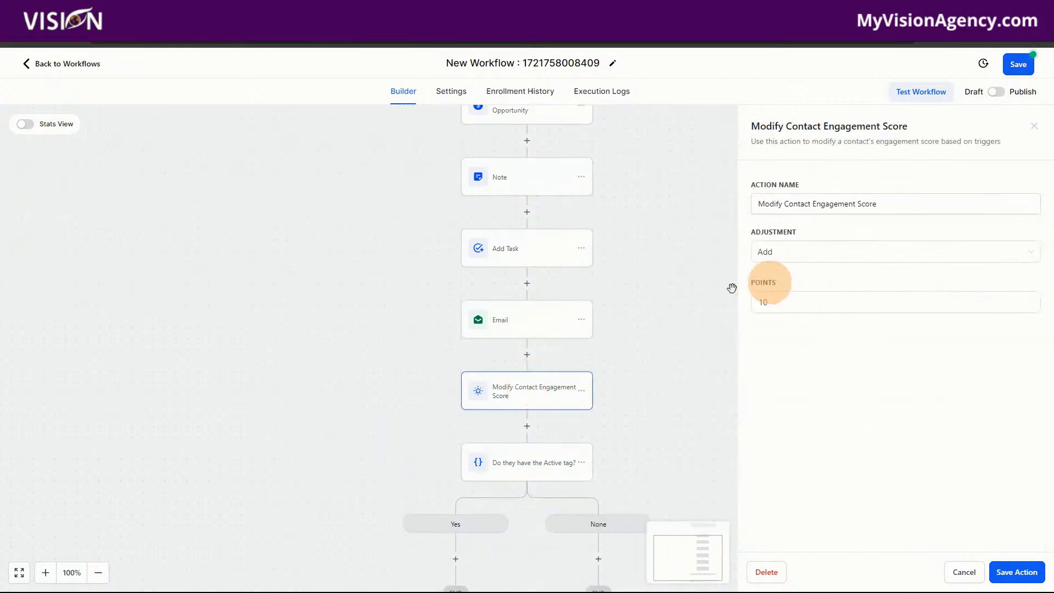
pyautogui.scroll(-3, 477, 395)
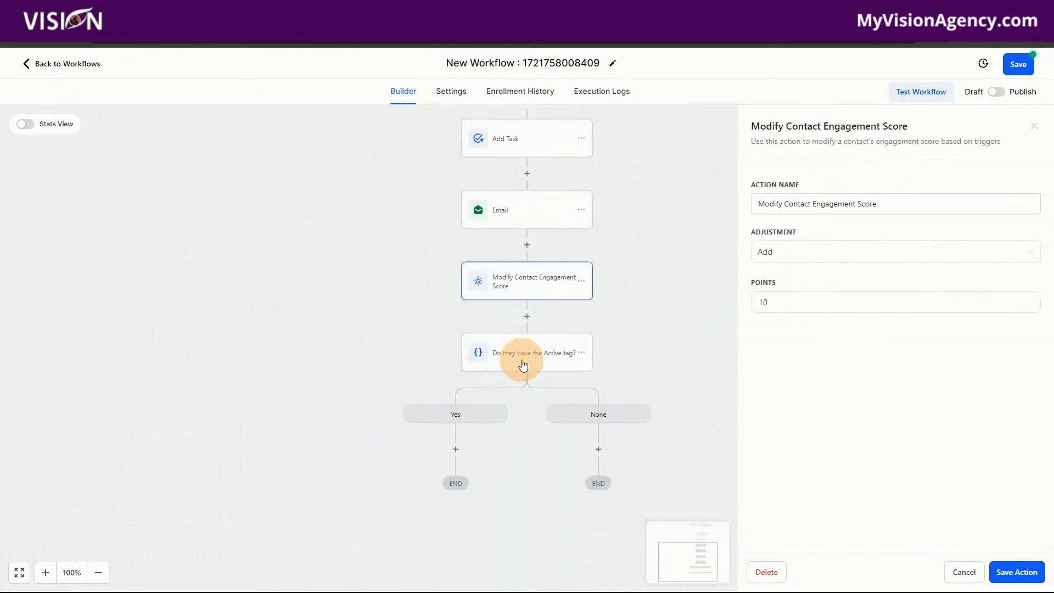
pyautogui.click(522, 365)
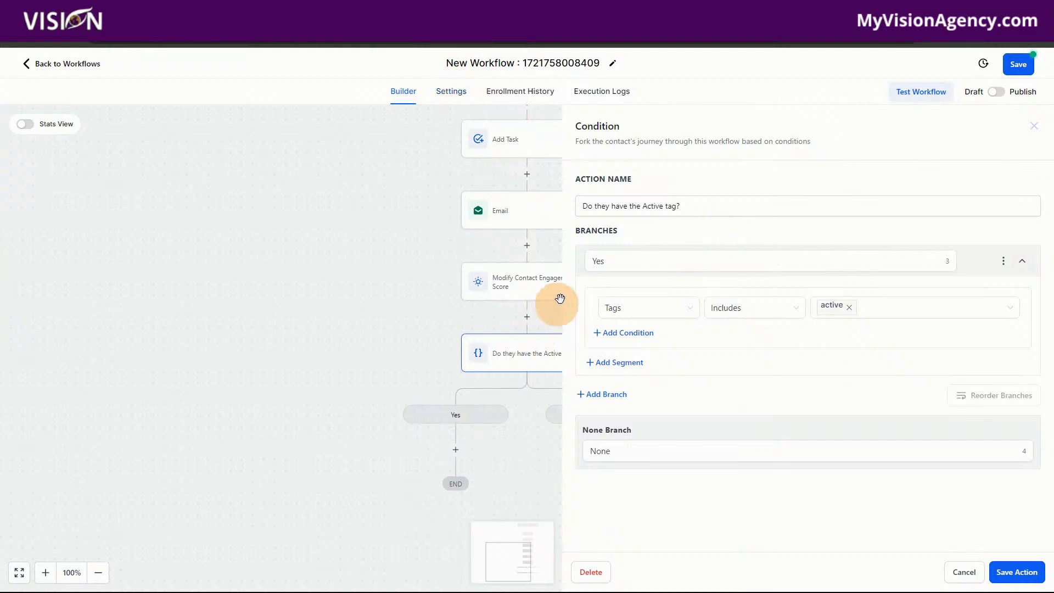
pyautogui.click(845, 313)
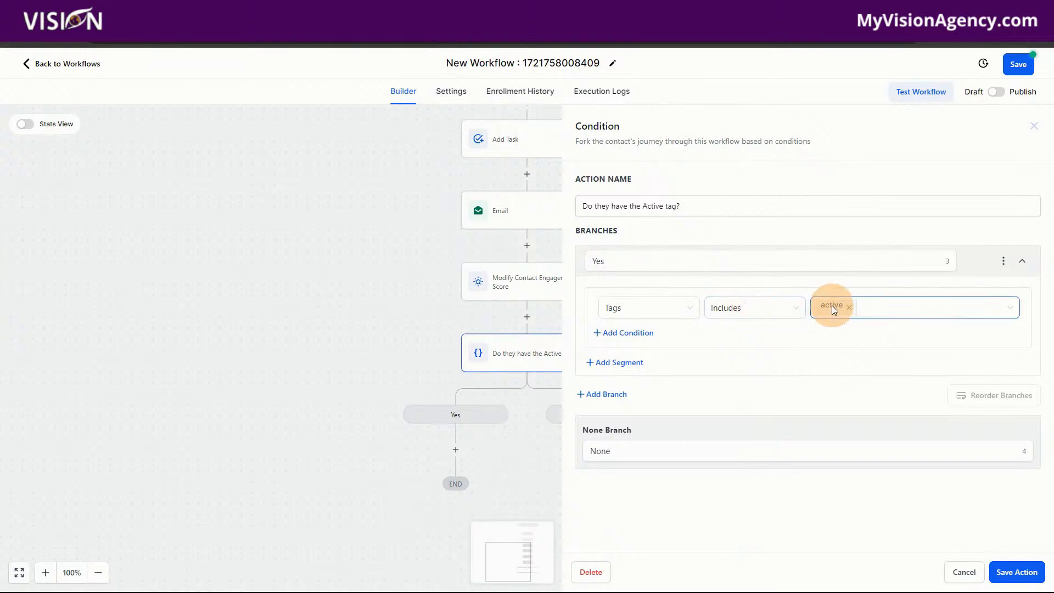
pyautogui.click(952, 572)
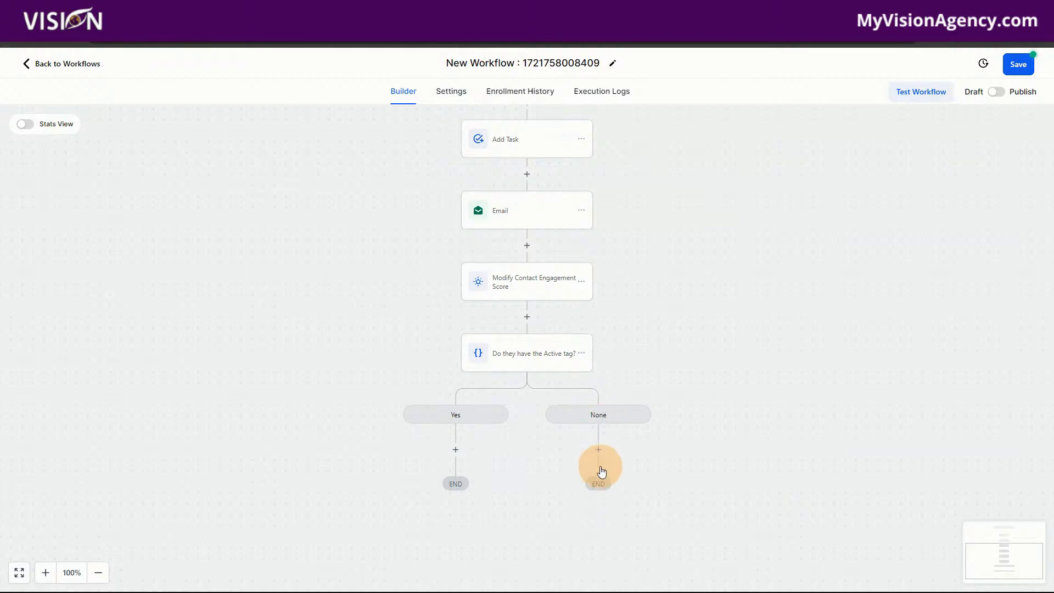
pyautogui.click(456, 450)
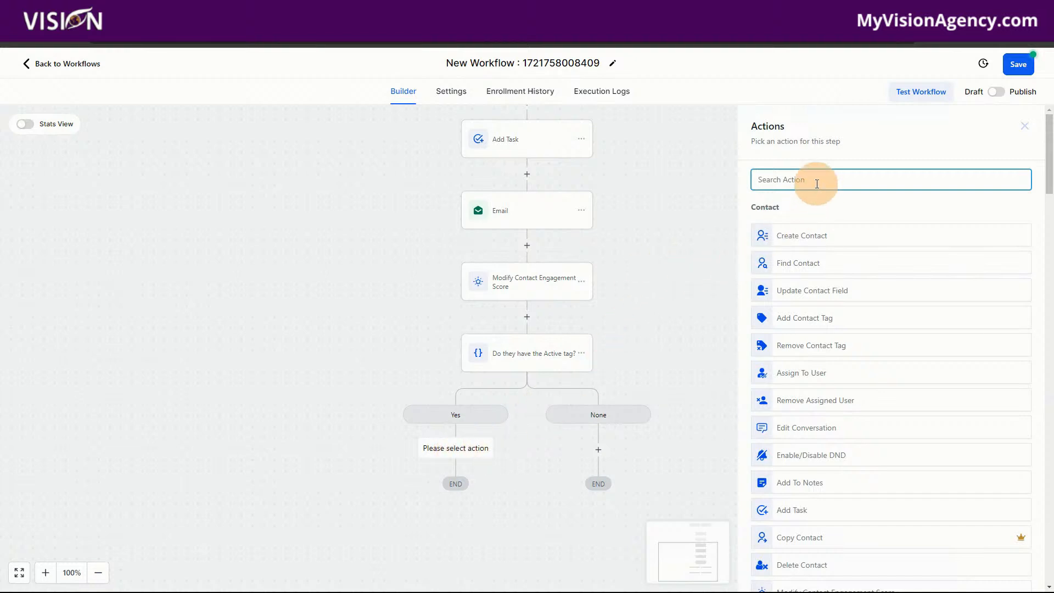
pyautogui.write('email')
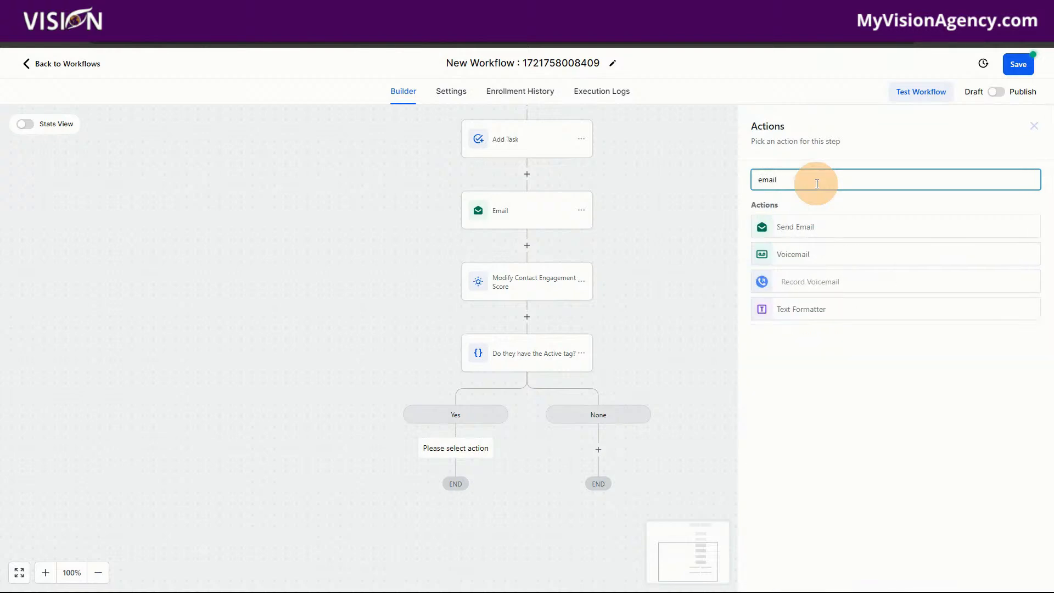
pyautogui.click(800, 227)
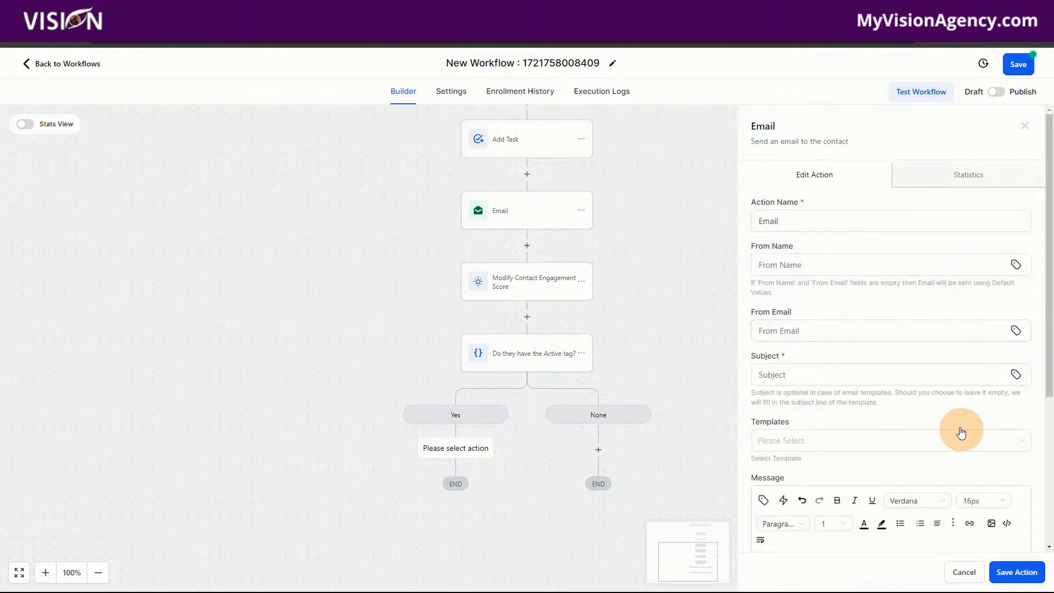
pyautogui.scroll(-5, 848, 388)
pyautogui.click(964, 570)
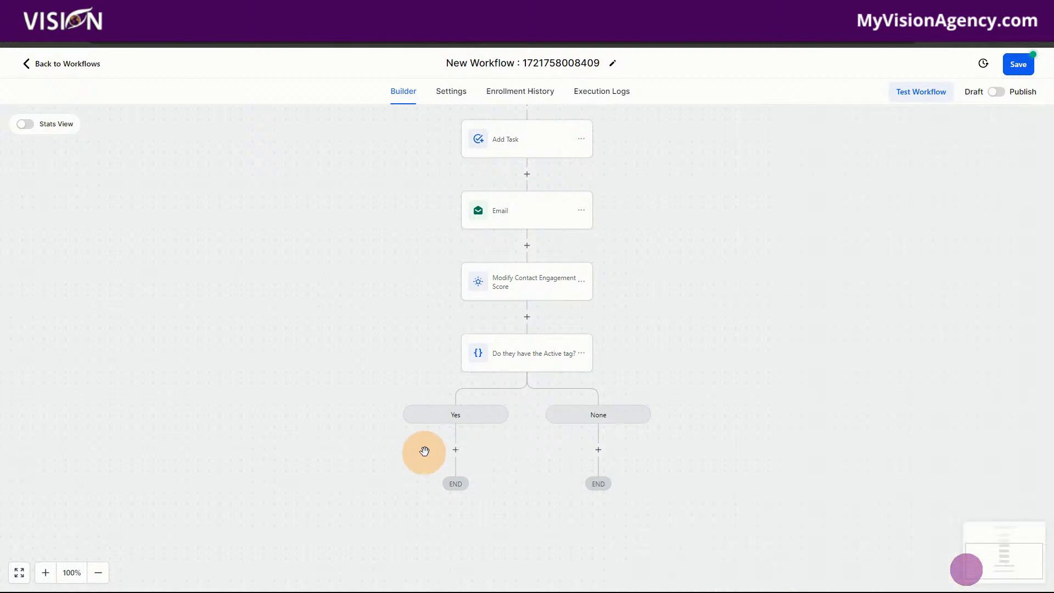
# Add an Add Contact Tag action with the "basic" tag to the Yes branch and save the action.
pyautogui.click(456, 450)
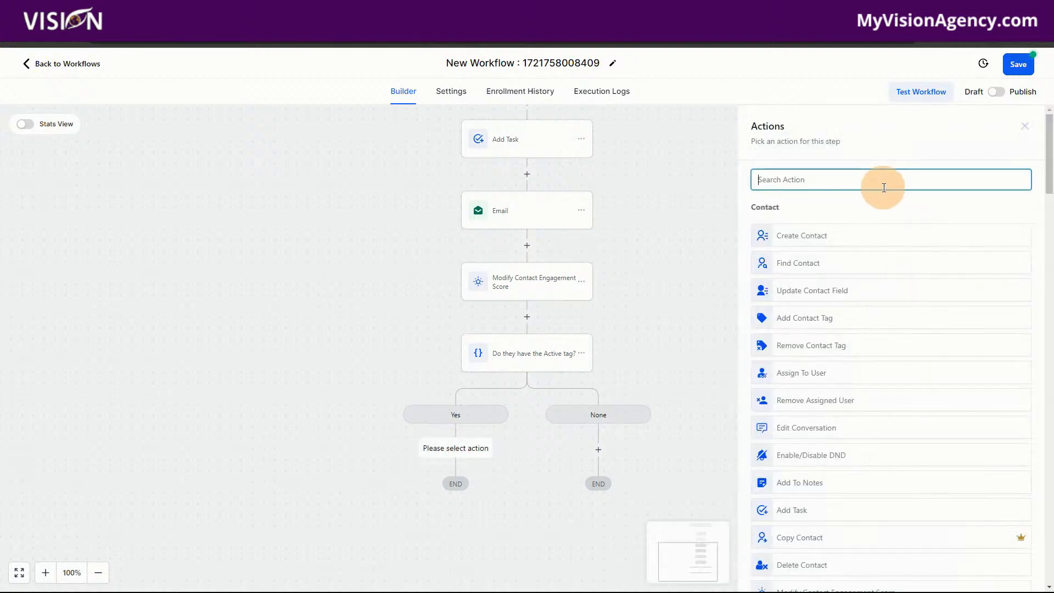
pyautogui.write('tag')
pyautogui.click(808, 228)
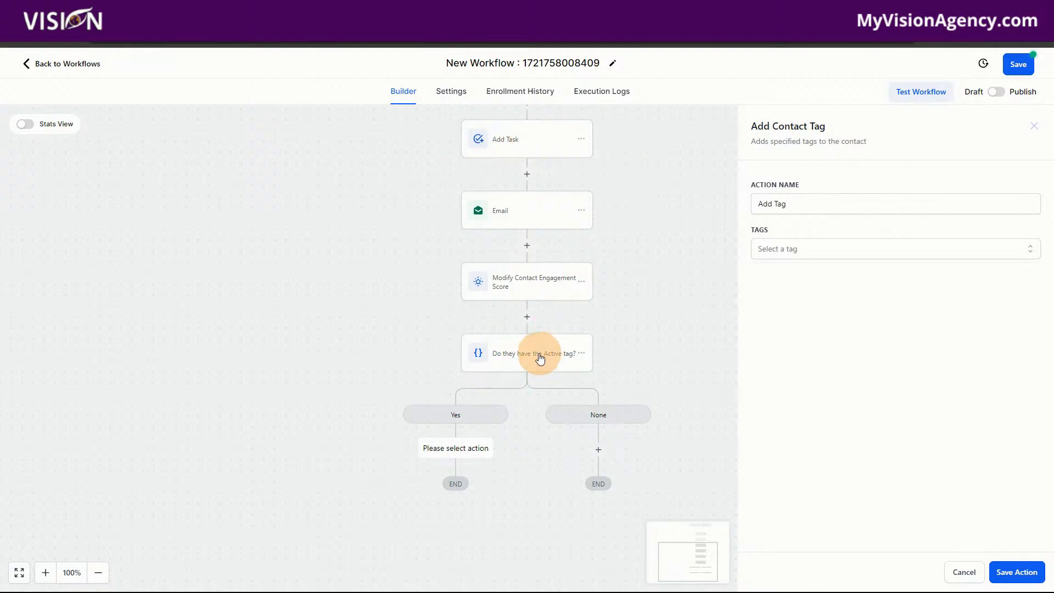
pyautogui.click(797, 250)
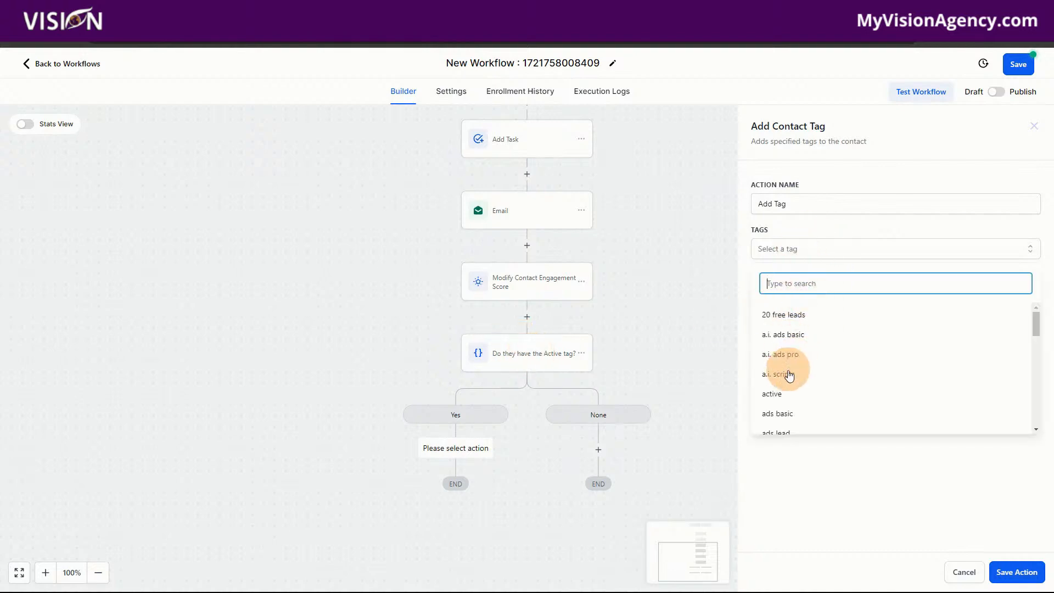
pyautogui.scroll(-2, 812, 392)
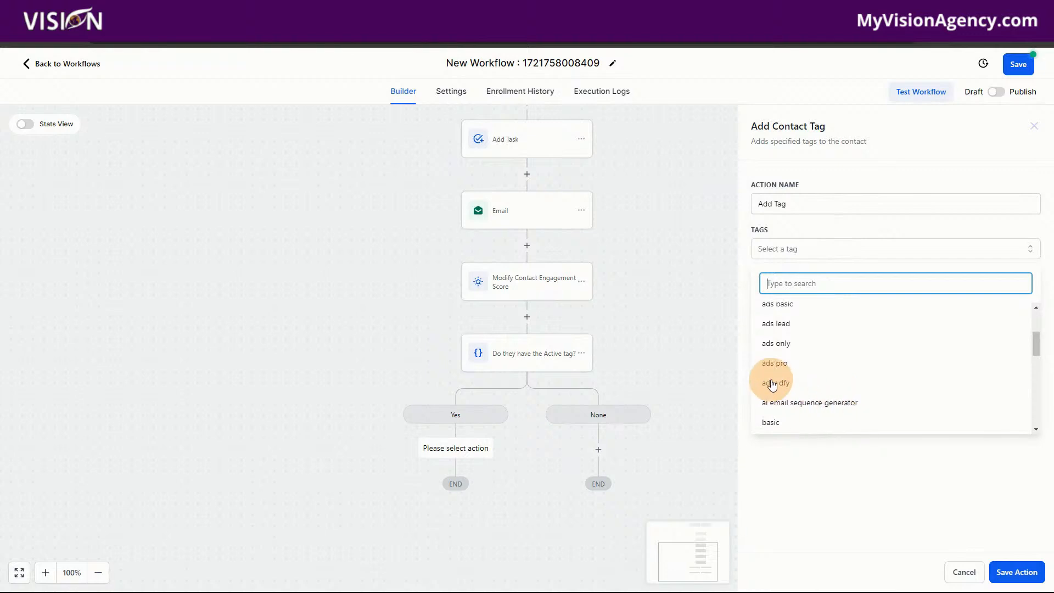
pyautogui.click(788, 423)
pyautogui.click(924, 507)
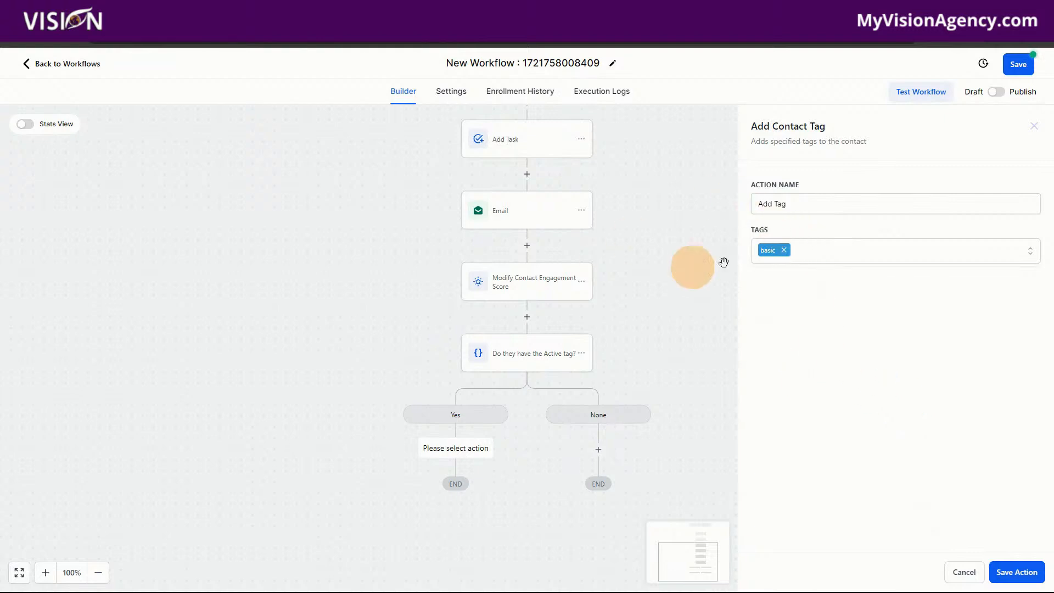
pyautogui.click(1012, 572)
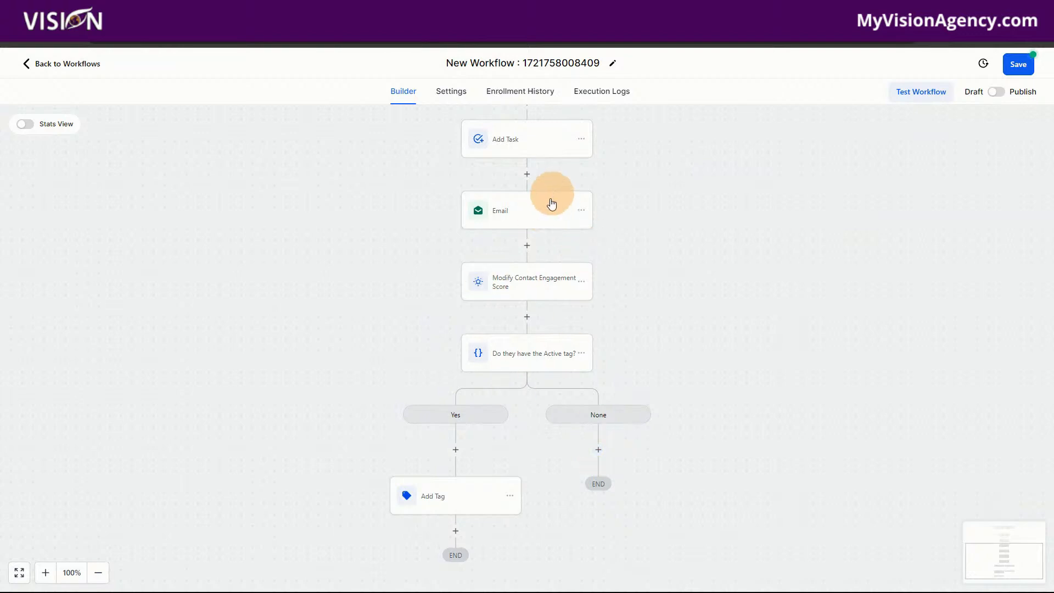
# Add a Remove Contact Tag action with the "canceled" tag to the None branch and save the action.
pyautogui.click(598, 449)
pyautogui.write('remove')
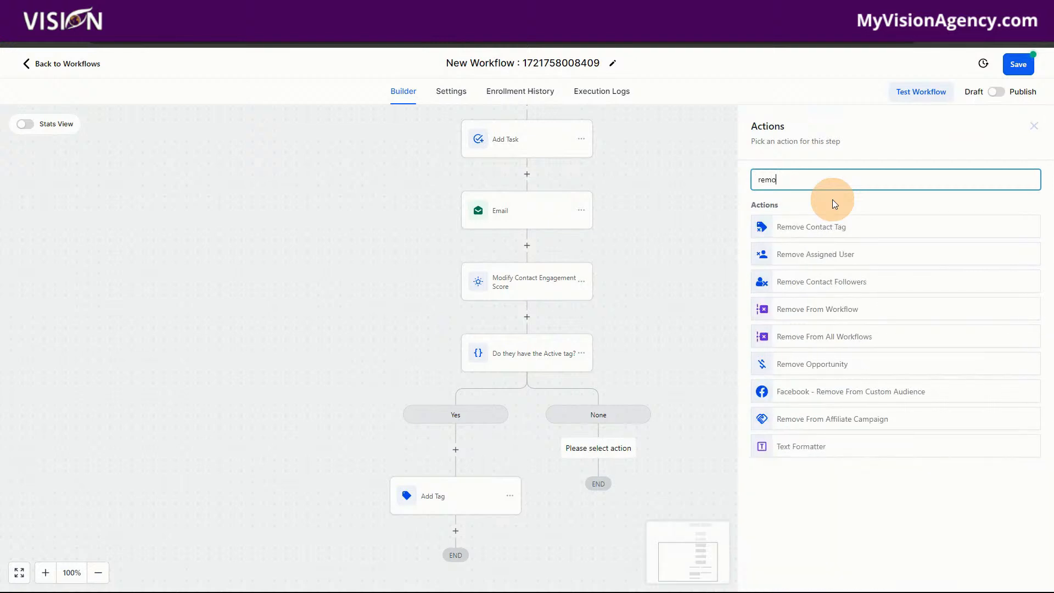
pyautogui.click(832, 232)
pyautogui.click(765, 247)
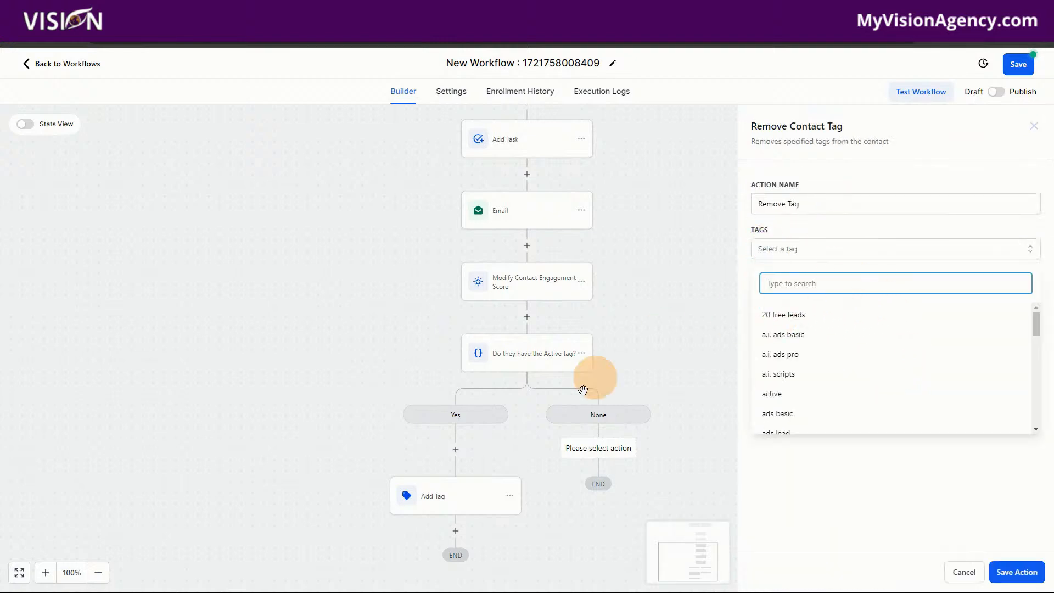
pyautogui.scroll(-2, 834, 414)
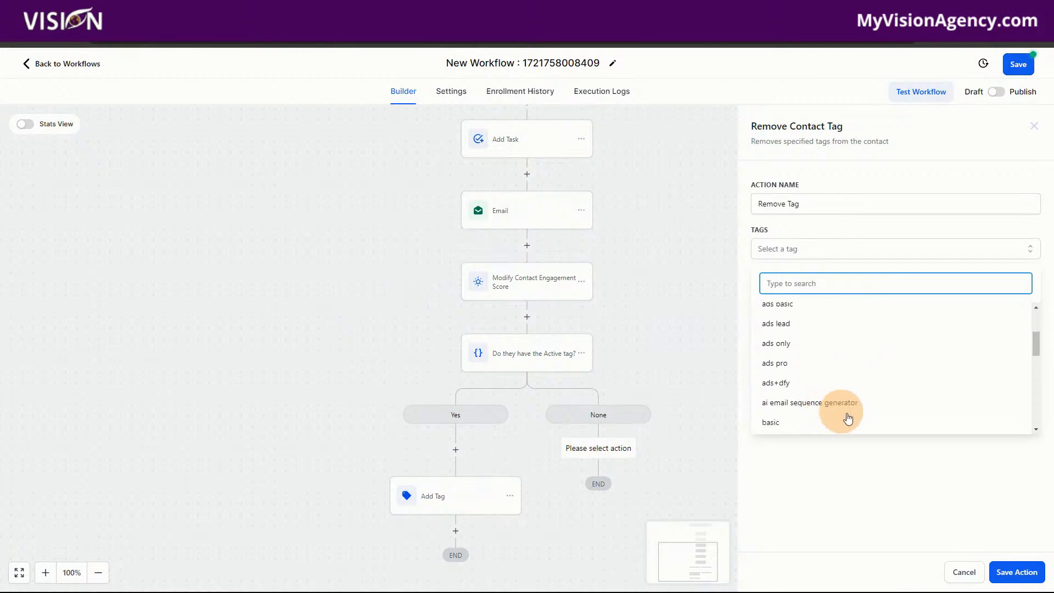
pyautogui.scroll(-2, 848, 417)
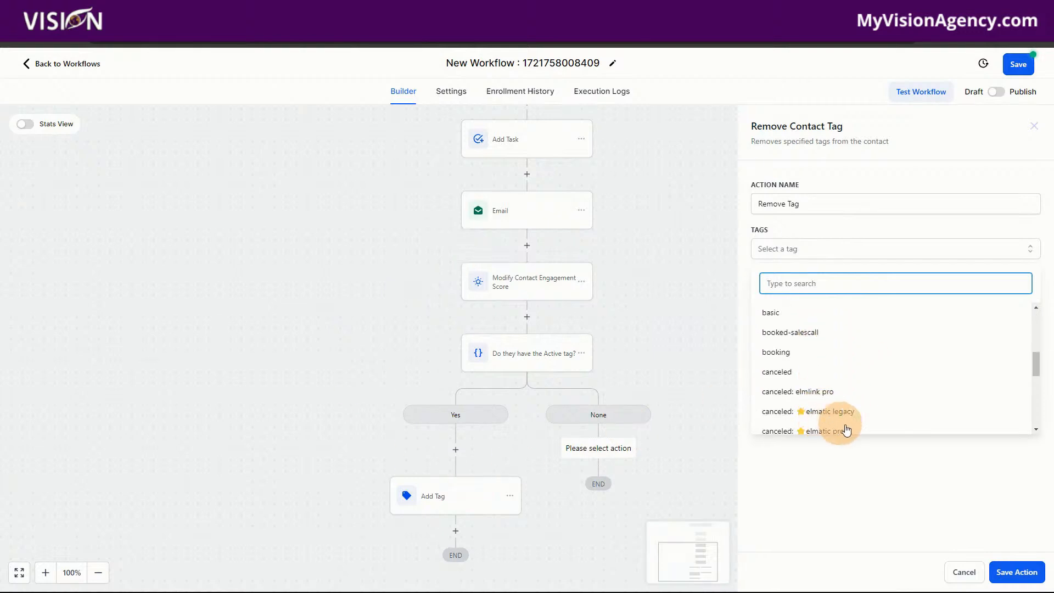
pyautogui.click(788, 379)
pyautogui.click(877, 483)
pyautogui.click(1015, 572)
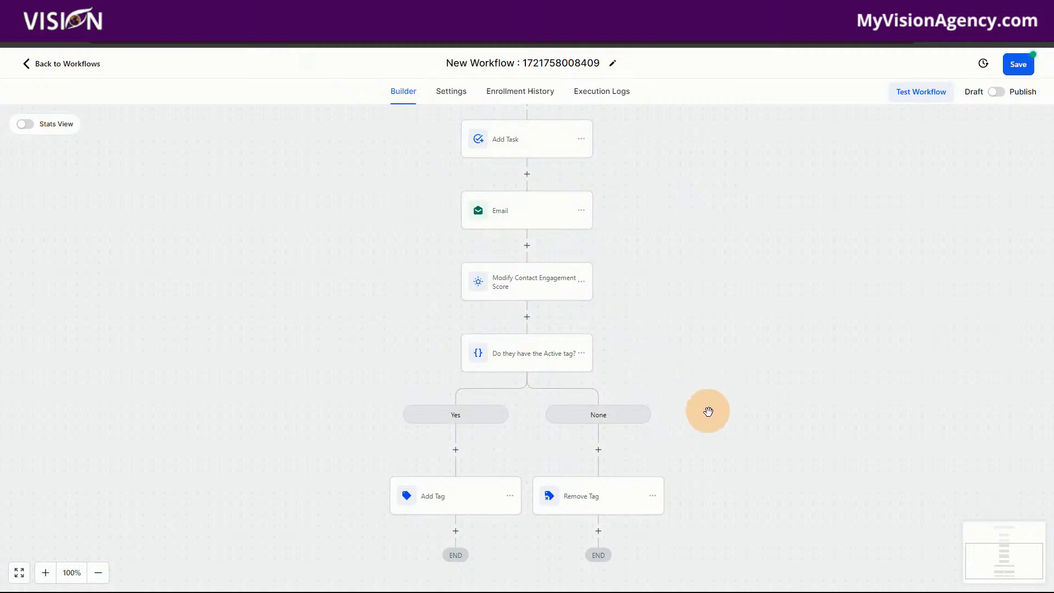
# Review the full workflow and the settings of the Add Tag and Remove Tag actions without changing them.
pyautogui.scroll(1, 725, 433)
pyautogui.scroll(5, 508, 470)
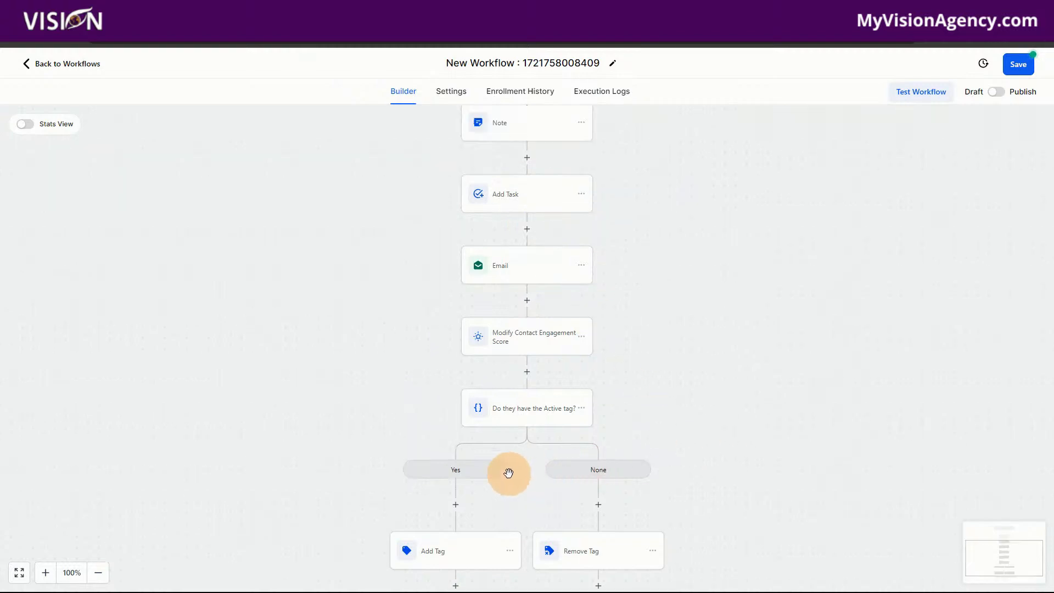
pyautogui.scroll(2, 396, 170)
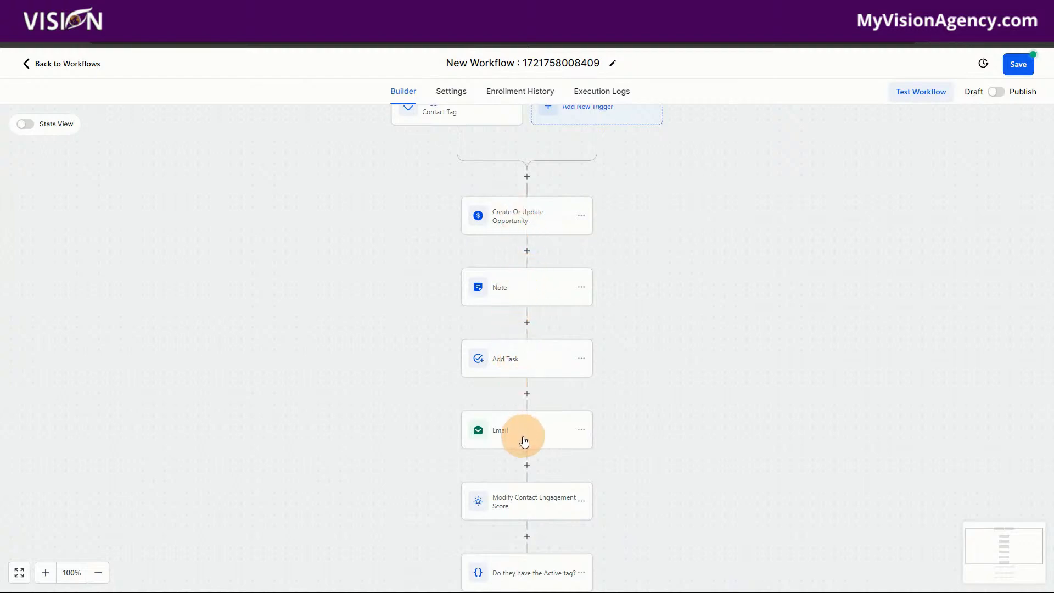
pyautogui.scroll(-2, 524, 441)
pyautogui.scroll(-2, 531, 425)
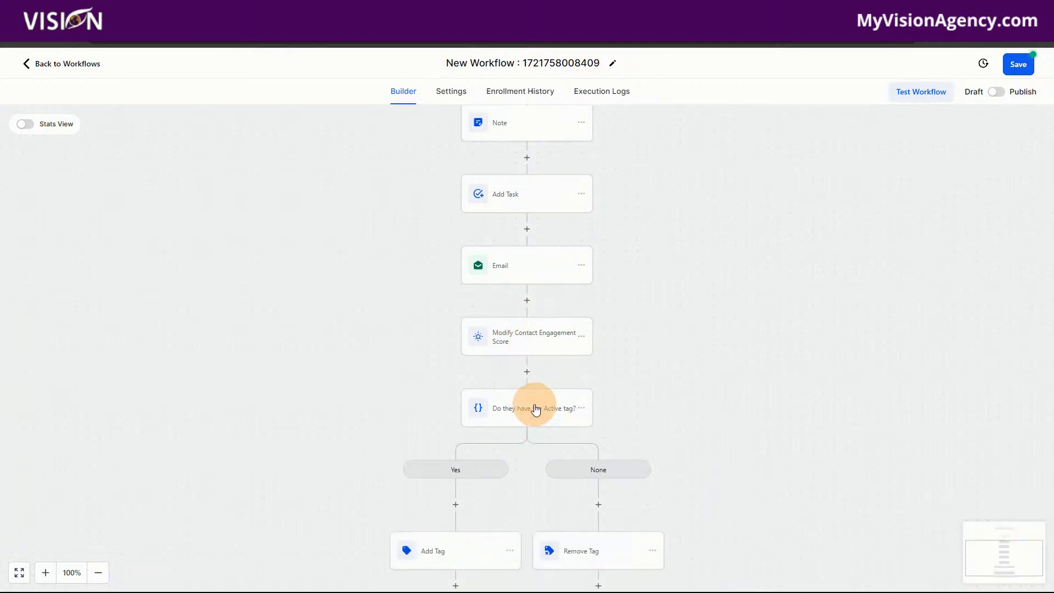
pyautogui.scroll(-2, 535, 409)
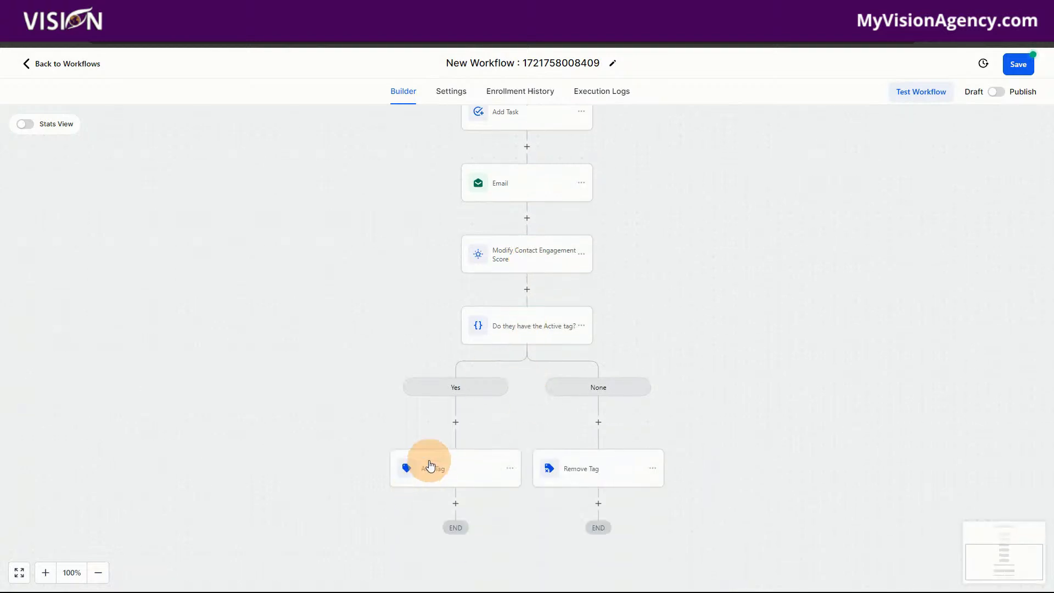
pyautogui.click(431, 467)
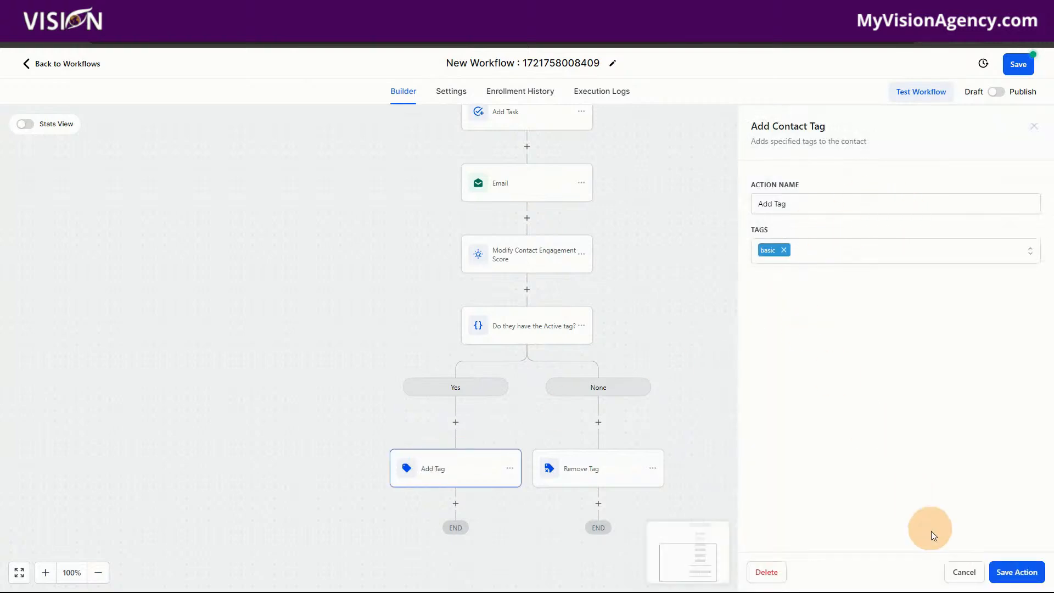
pyautogui.click(960, 569)
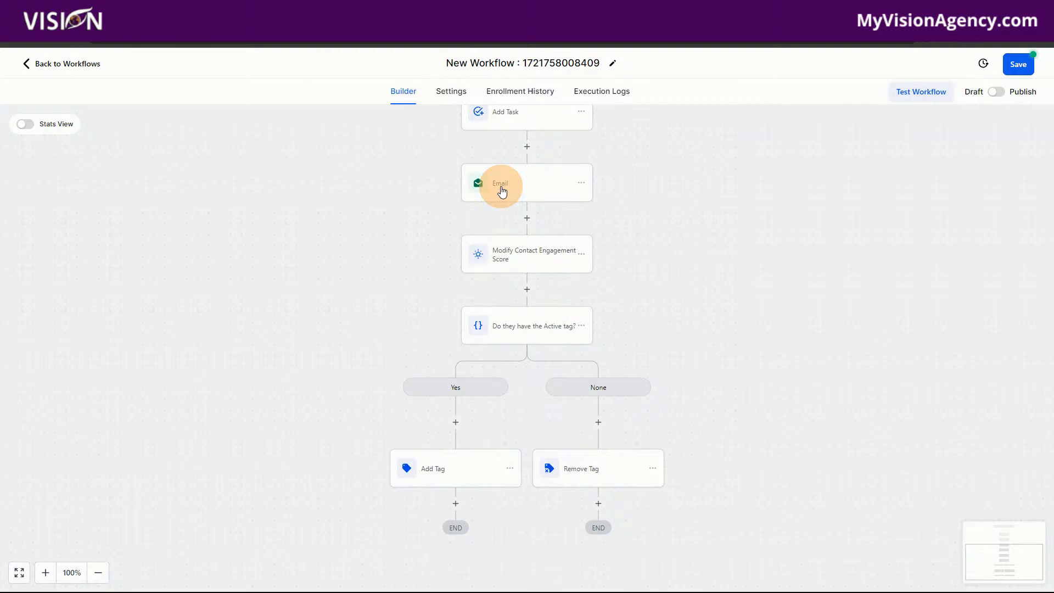
pyautogui.click(594, 480)
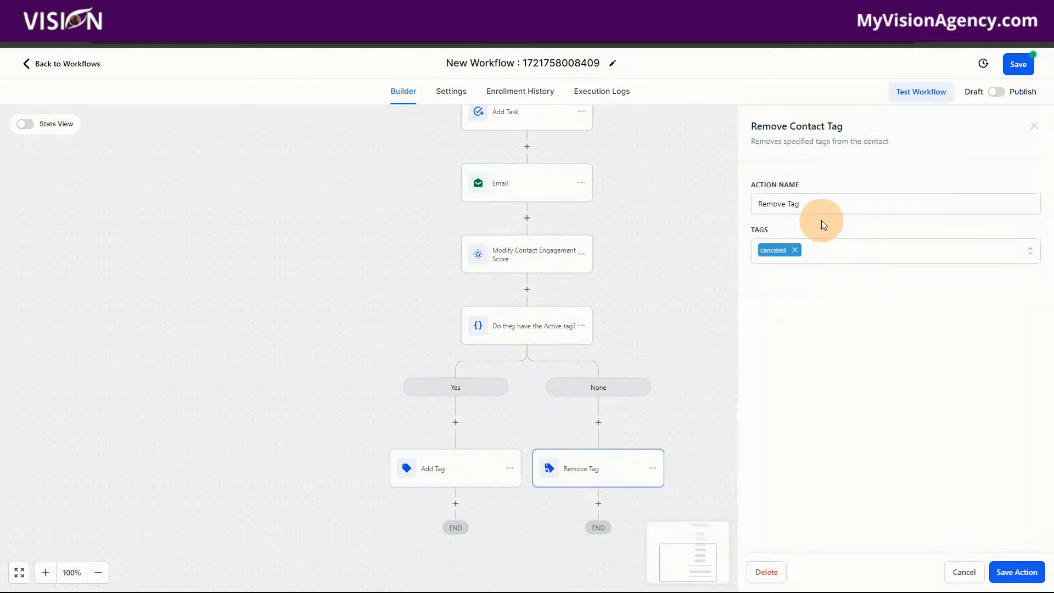
pyautogui.click(958, 579)
# Save the workflow, switch it from Draft to Publish, and save the published state.
pyautogui.click(1018, 65)
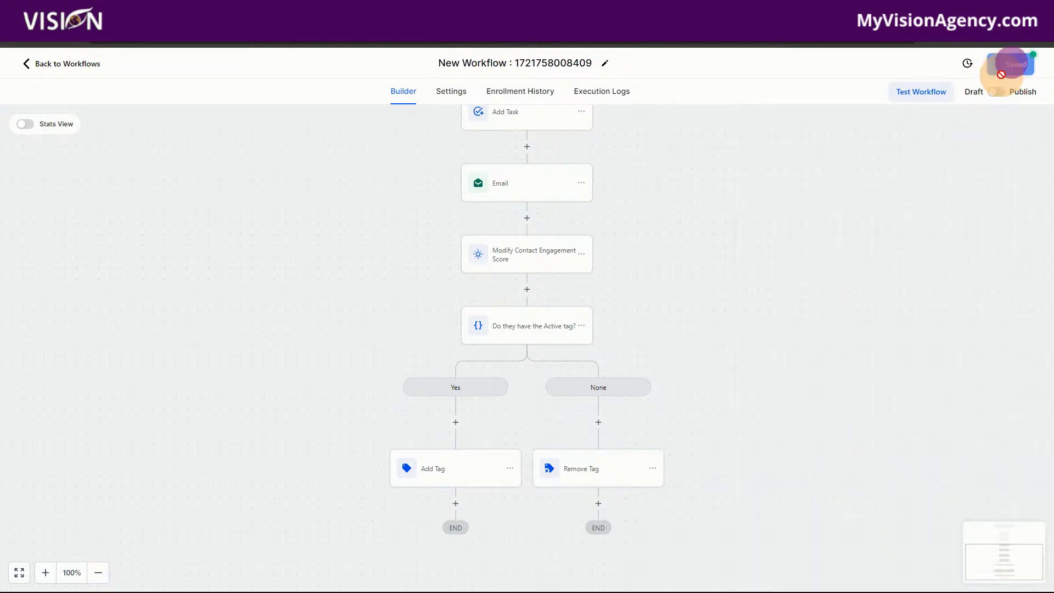
pyautogui.click(998, 92)
pyautogui.click(1032, 69)
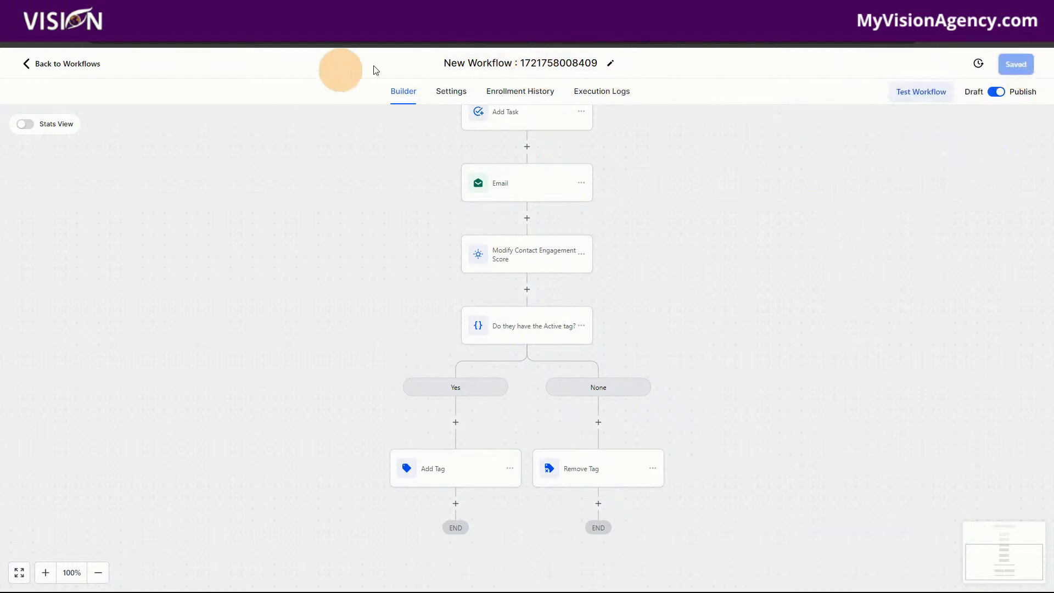
# Rename the workflow "test tag" and save it.
pyautogui.click(445, 63)
pyautogui.write('tes')
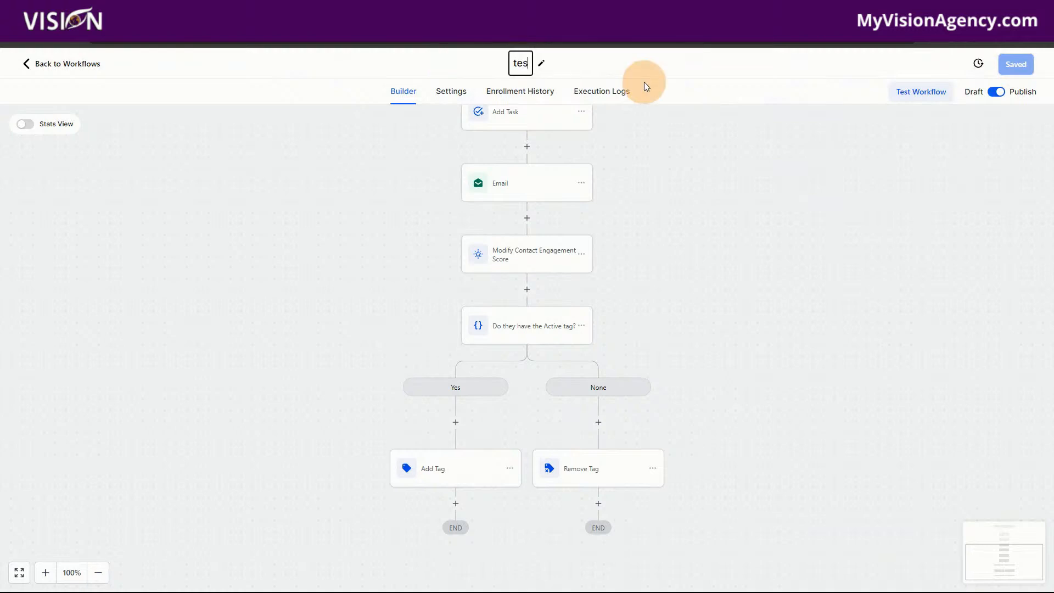
pyautogui.write('t tag')
pyautogui.click(684, 79)
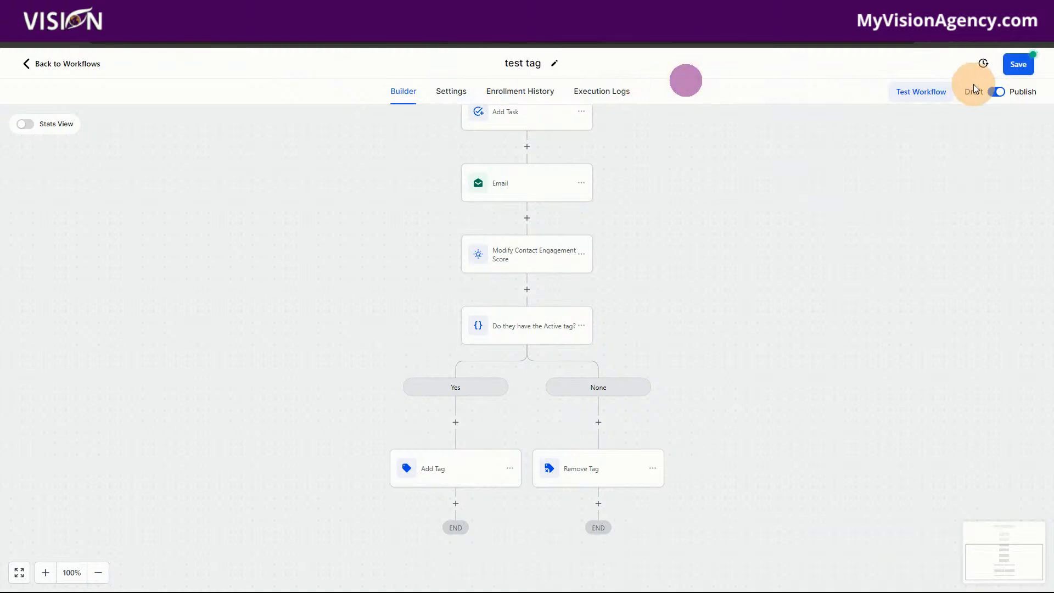
pyautogui.click(1015, 64)
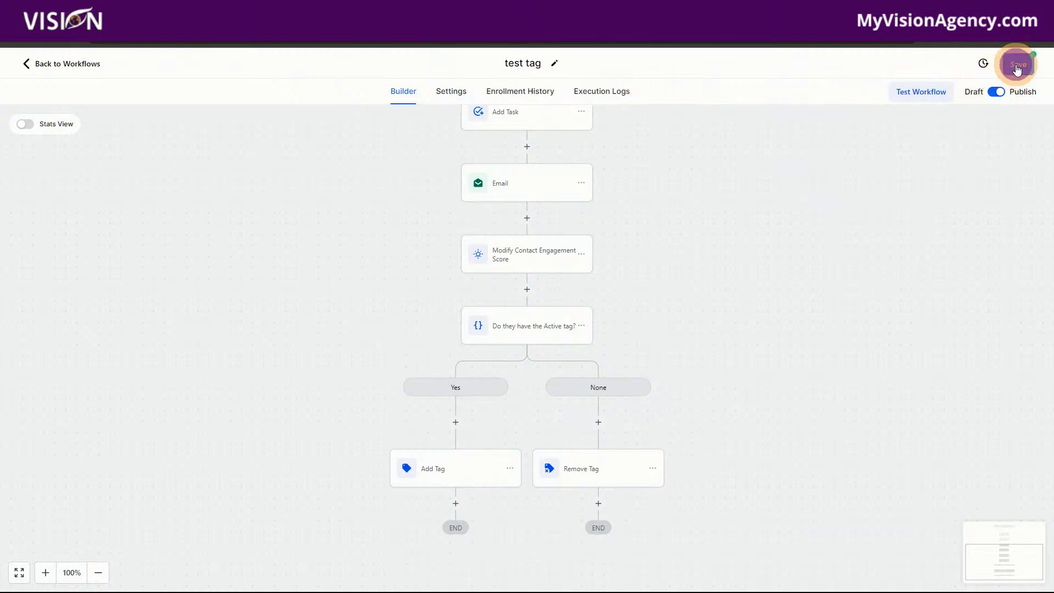
# Leave the workflow builder and open the Contacts list.
pyautogui.click(69, 65)
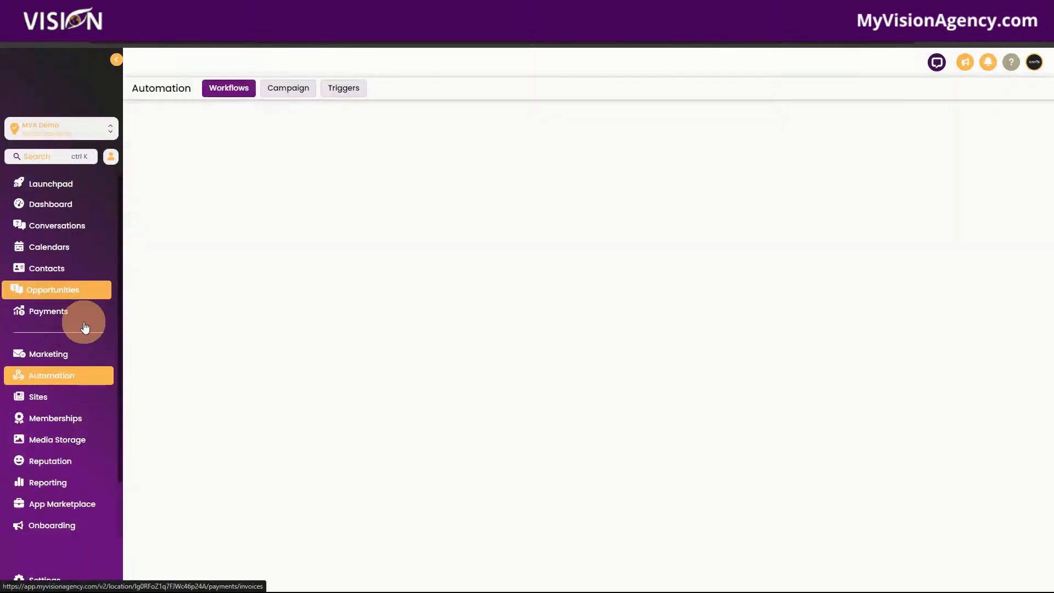
pyautogui.click(68, 273)
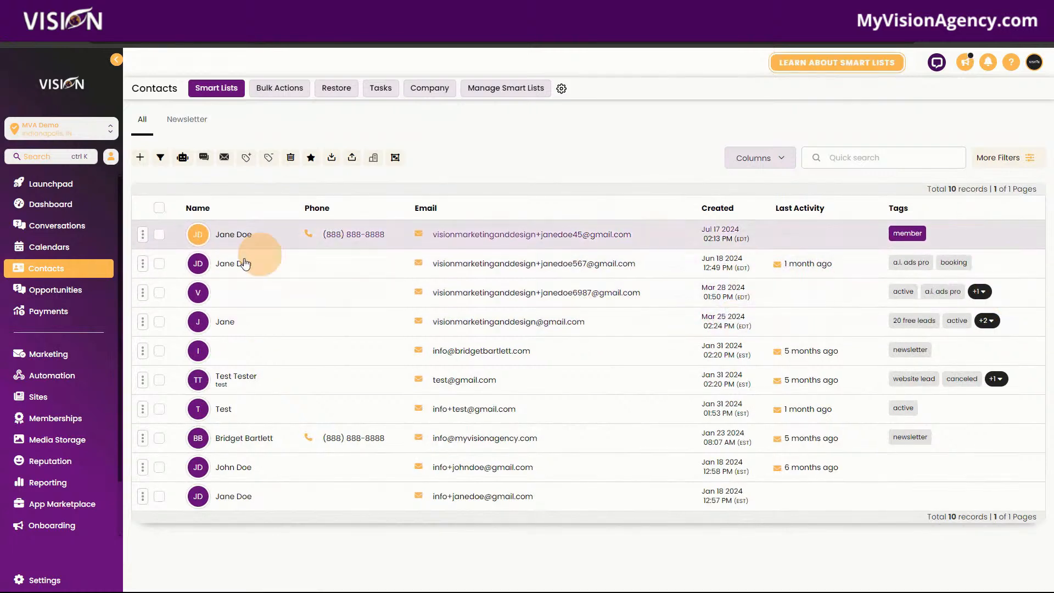
pyautogui.click(159, 263)
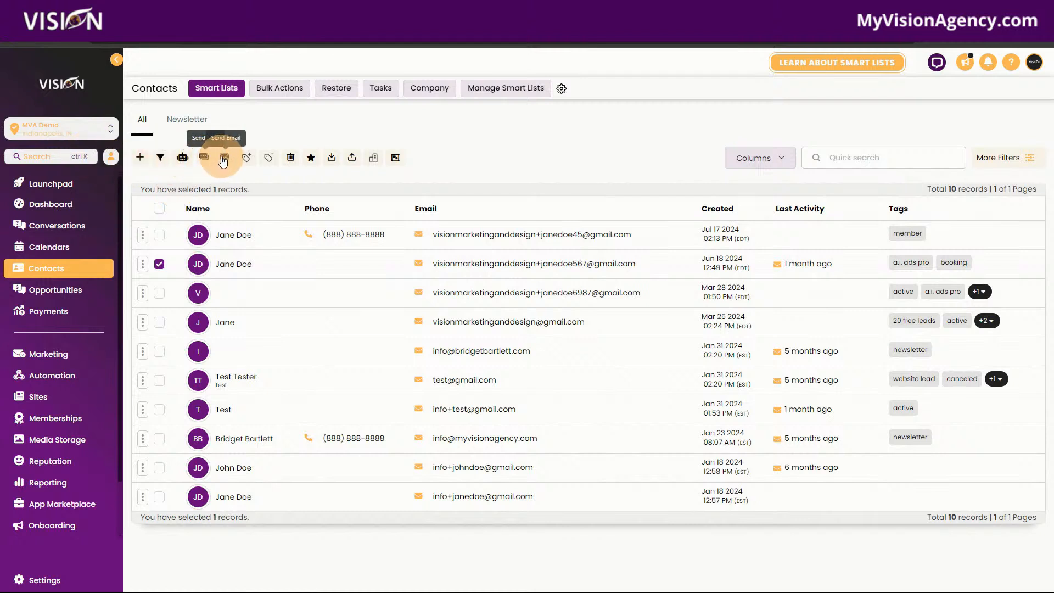
pyautogui.click(247, 159)
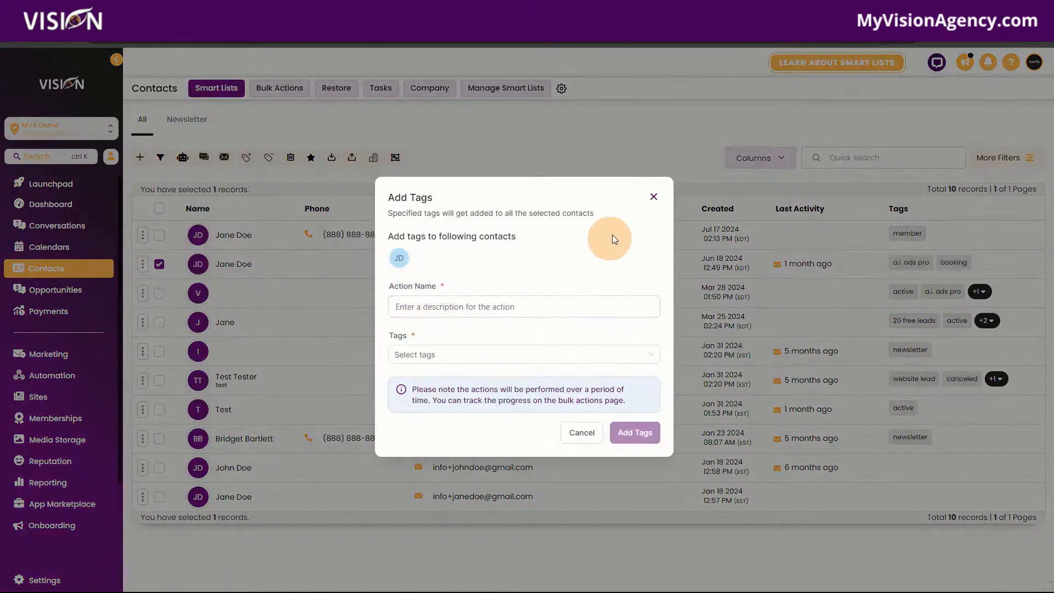
pyautogui.click(653, 197)
# Open the record of the contact created Jun 18 2024 and add the existing "member" tag to it.
pyautogui.click(225, 269)
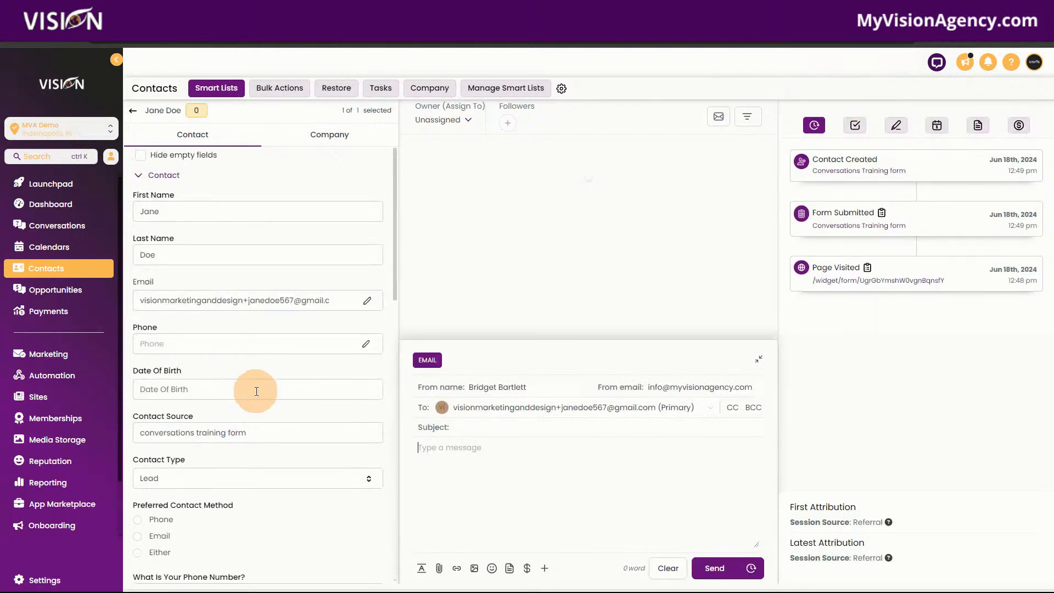
pyautogui.scroll(-15, 263, 391)
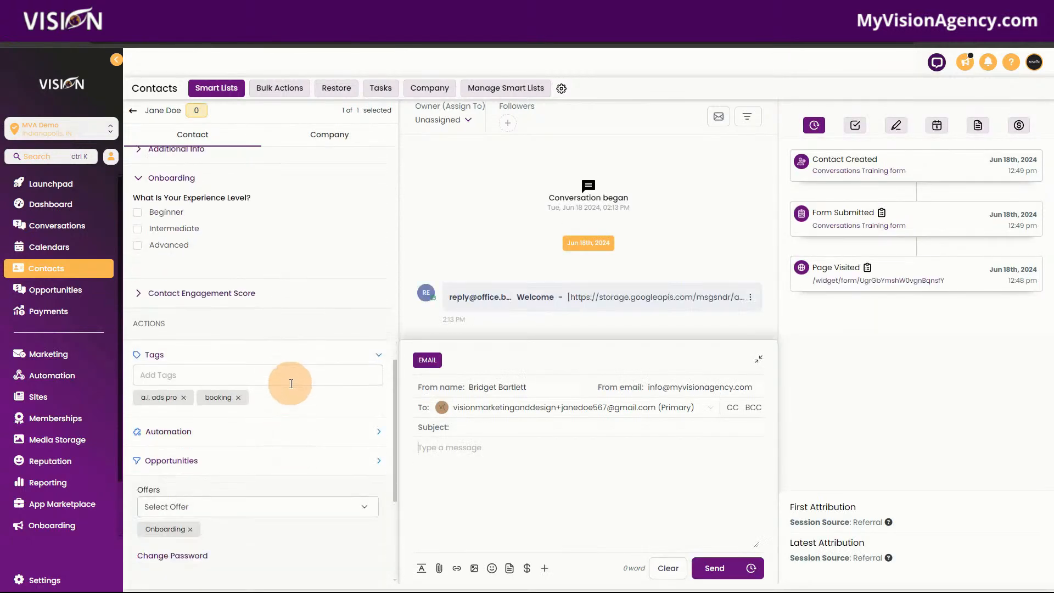
pyautogui.click(291, 381)
pyautogui.write('memb')
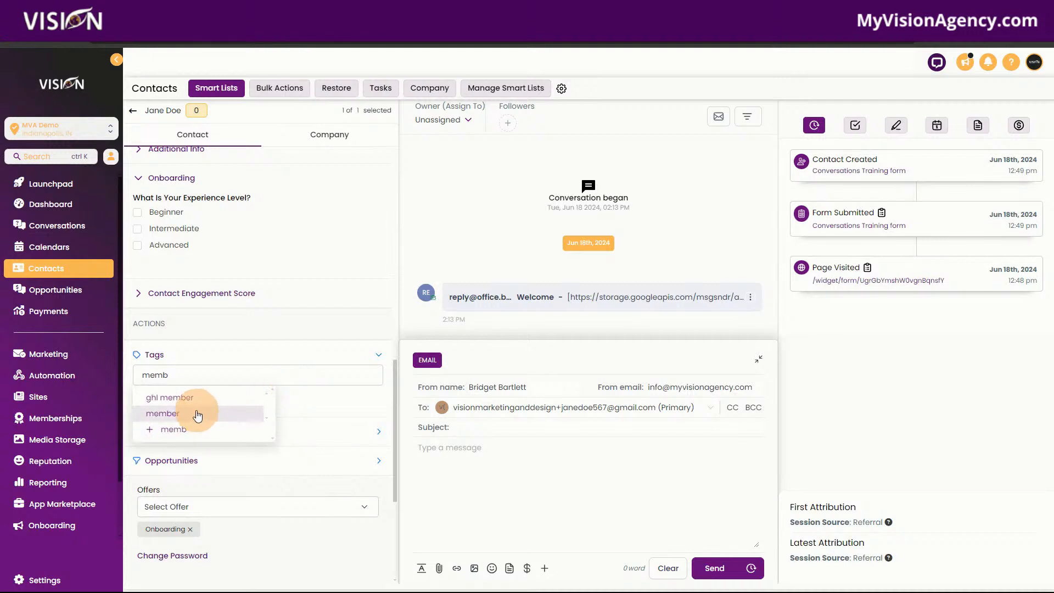
pyautogui.click(196, 413)
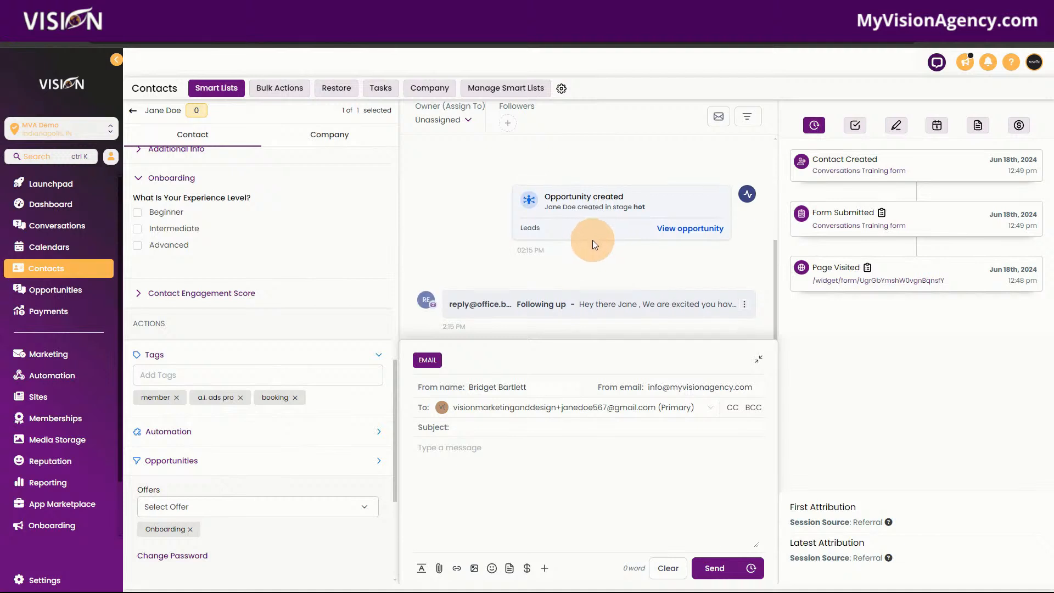
# Examine the contact's conversation history for the created opportunity and the "Following up" email, and check the top of the contact record.
pyautogui.scroll(2, 576, 242)
pyautogui.scroll(-2, 562, 237)
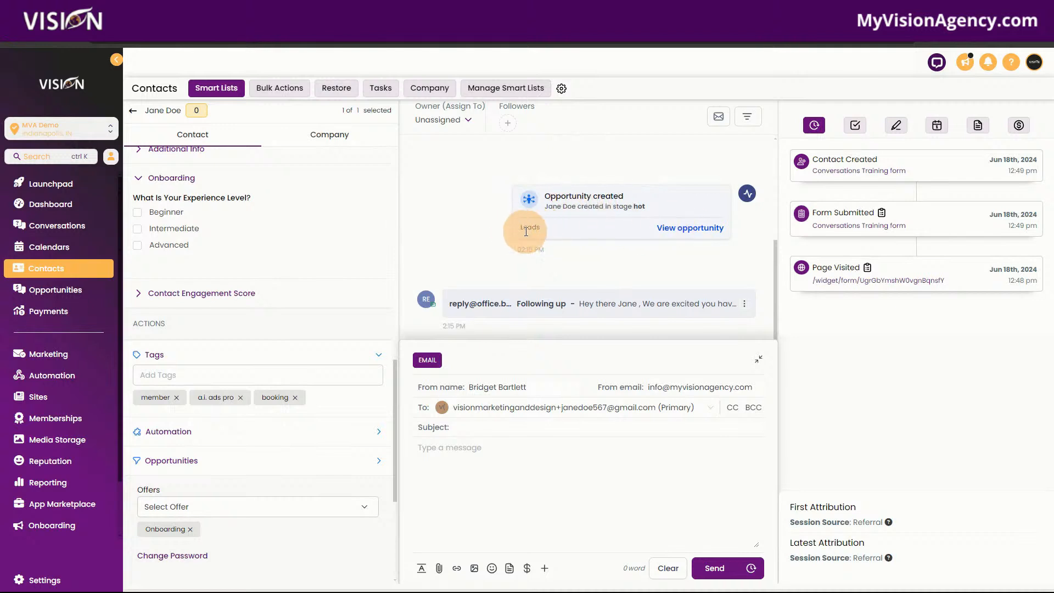
pyautogui.moveTo(649, 207); pyautogui.dragTo(614, 207)
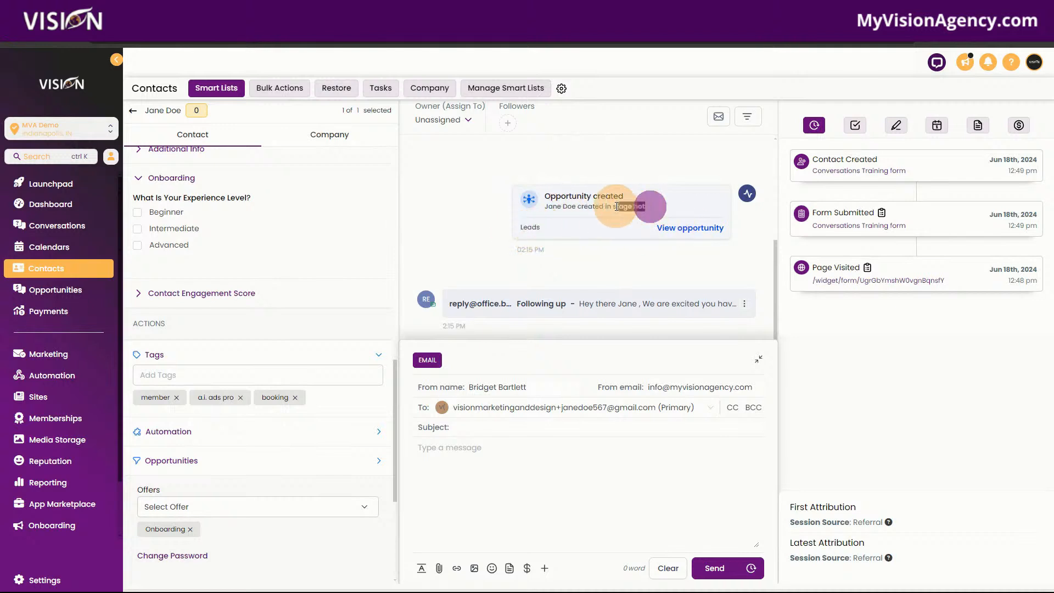
pyautogui.click(582, 302)
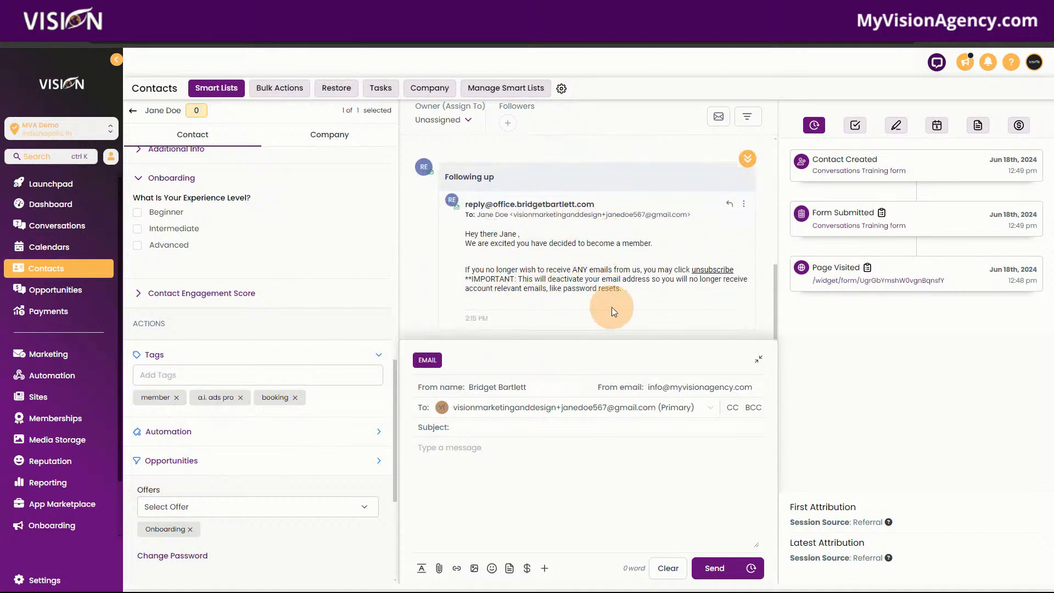
pyautogui.scroll(5, 599, 305)
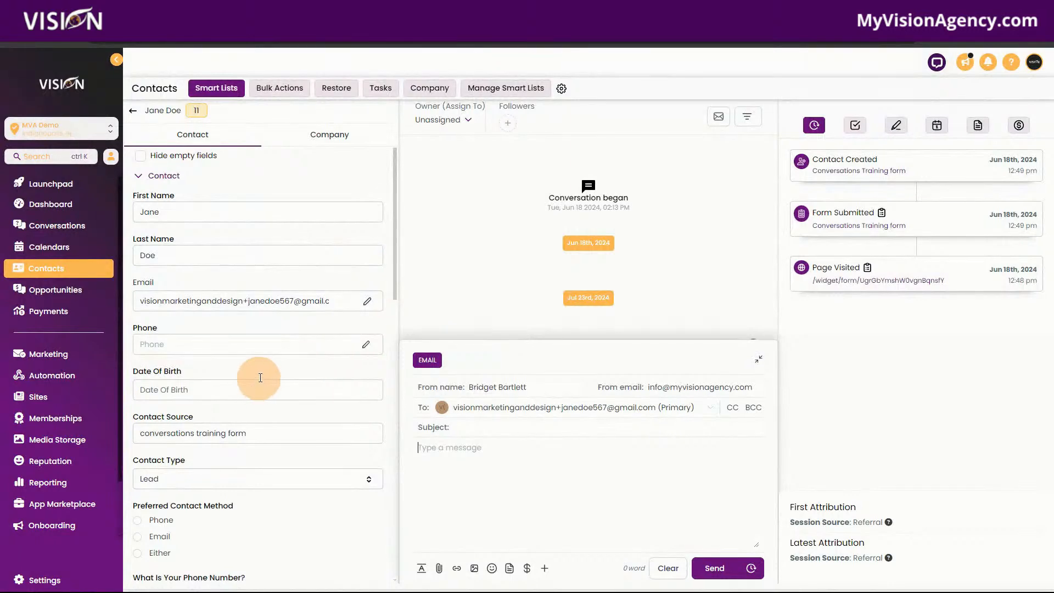
# Check the tags on the contact record and expand its Contact Engagement Score section.
pyautogui.scroll(-10, 300, 348)
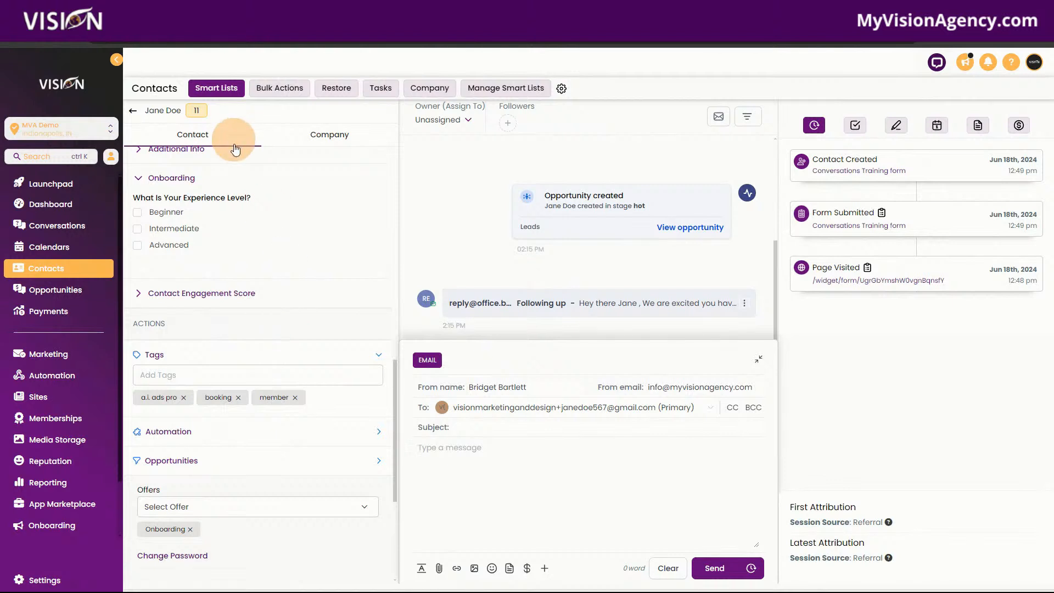
pyautogui.click(239, 296)
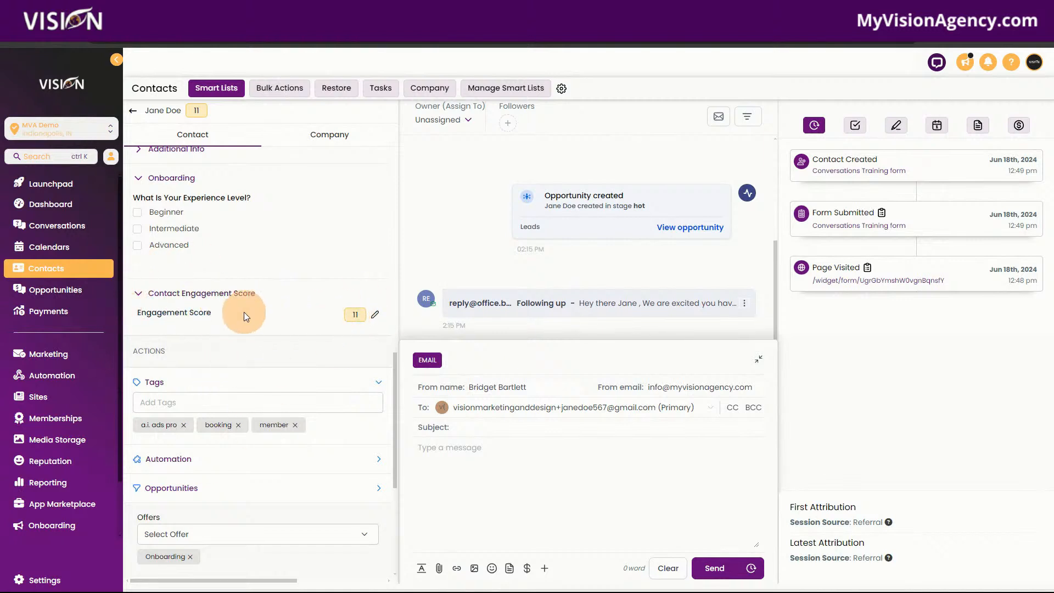
# Search the automation workflows for "tag" and open the "test tag" workflow.
pyautogui.click(50, 375)
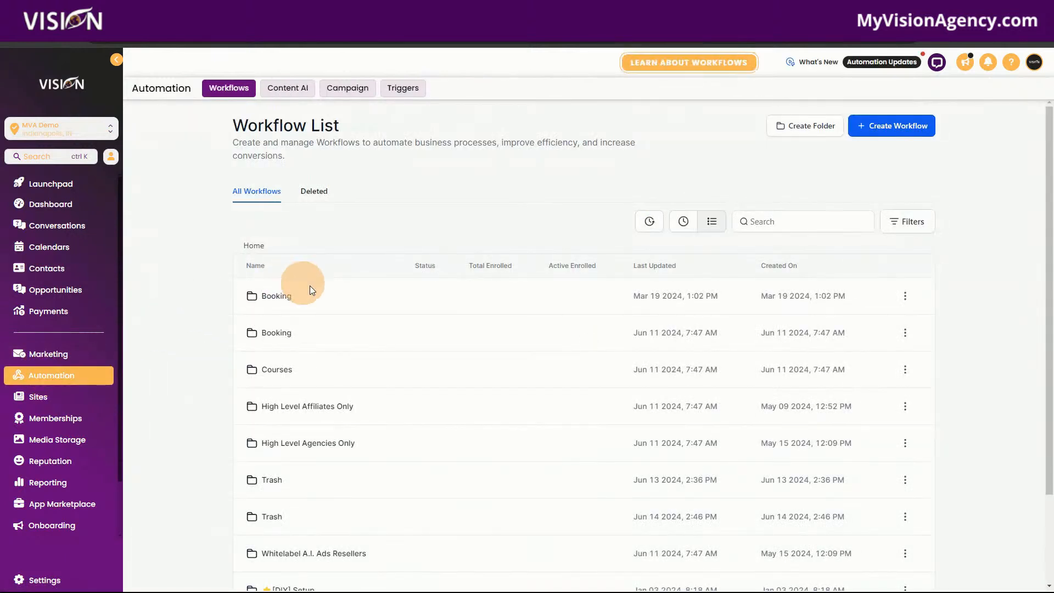
pyautogui.click(777, 222)
pyautogui.write('tag')
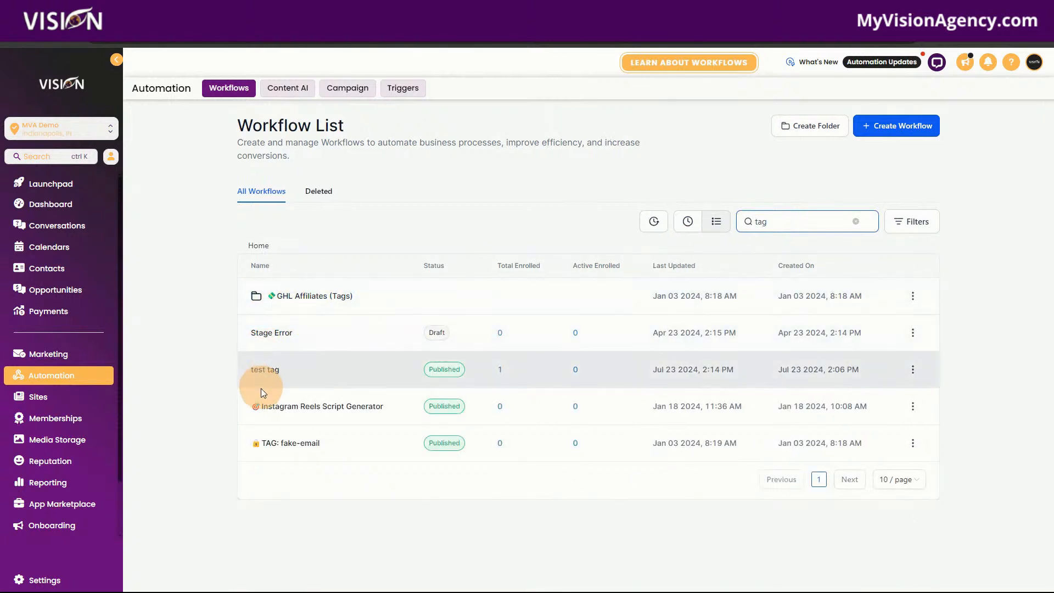
pyautogui.click(258, 375)
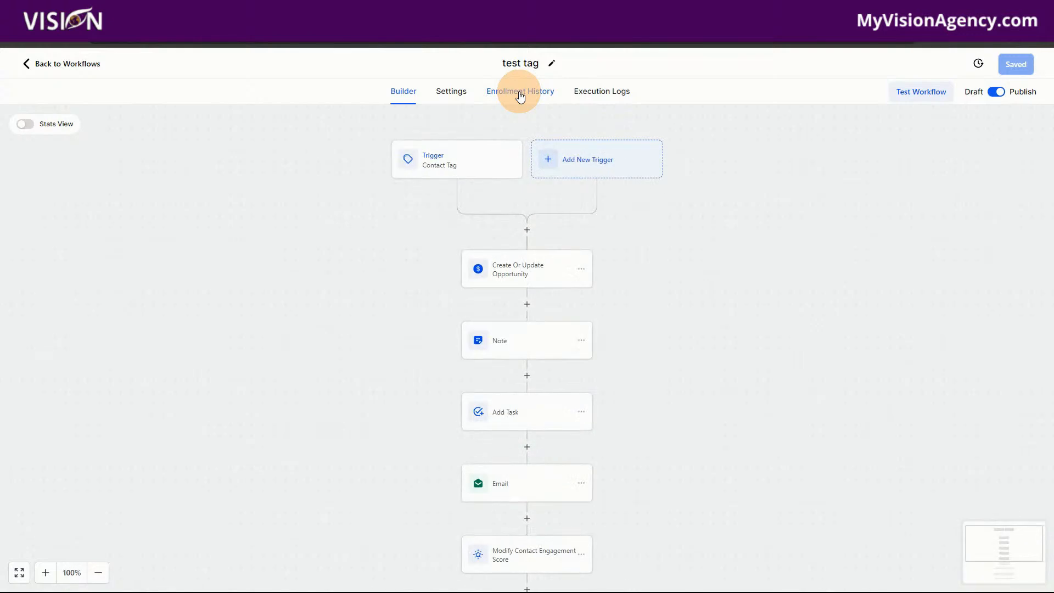
pyautogui.scroll(-3, 718, 480)
pyautogui.scroll(3, 718, 480)
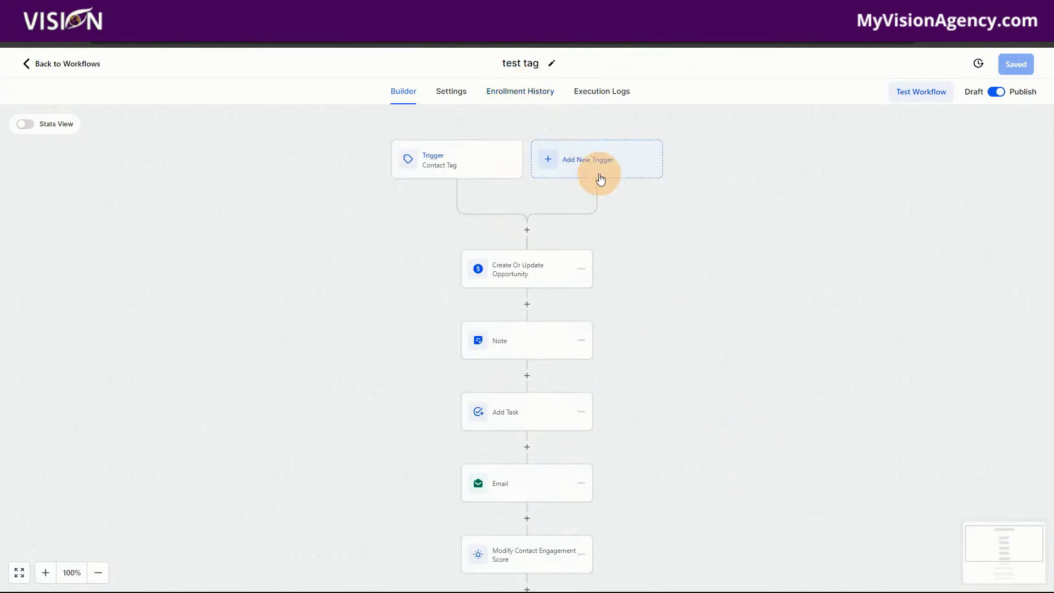
# Examine the workflow's enrollment history and the execution logs for the enrolled contact, including the If/else Condition entry.
pyautogui.click(521, 90)
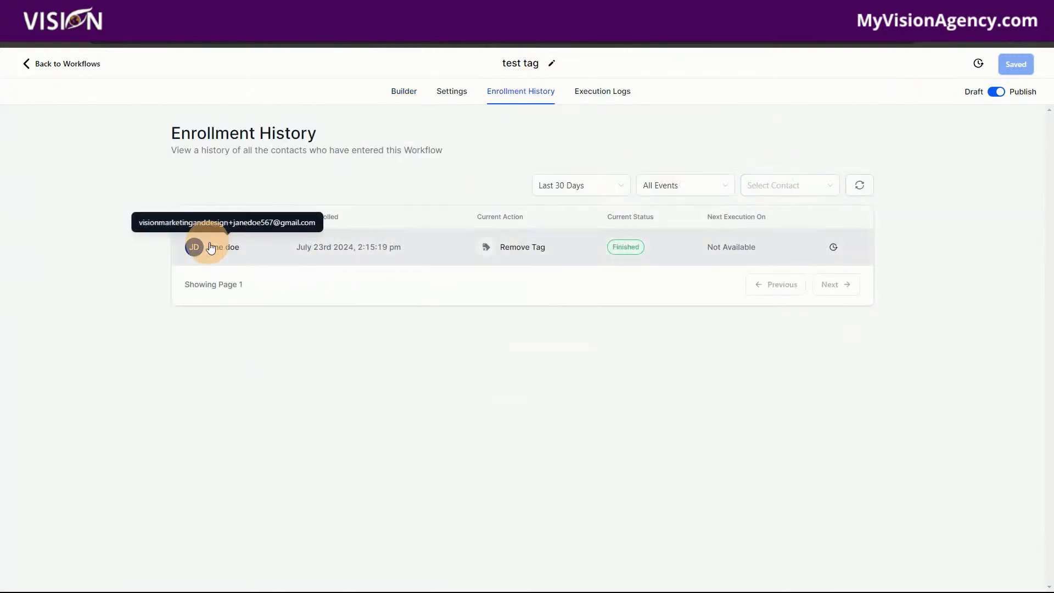
pyautogui.click(225, 248)
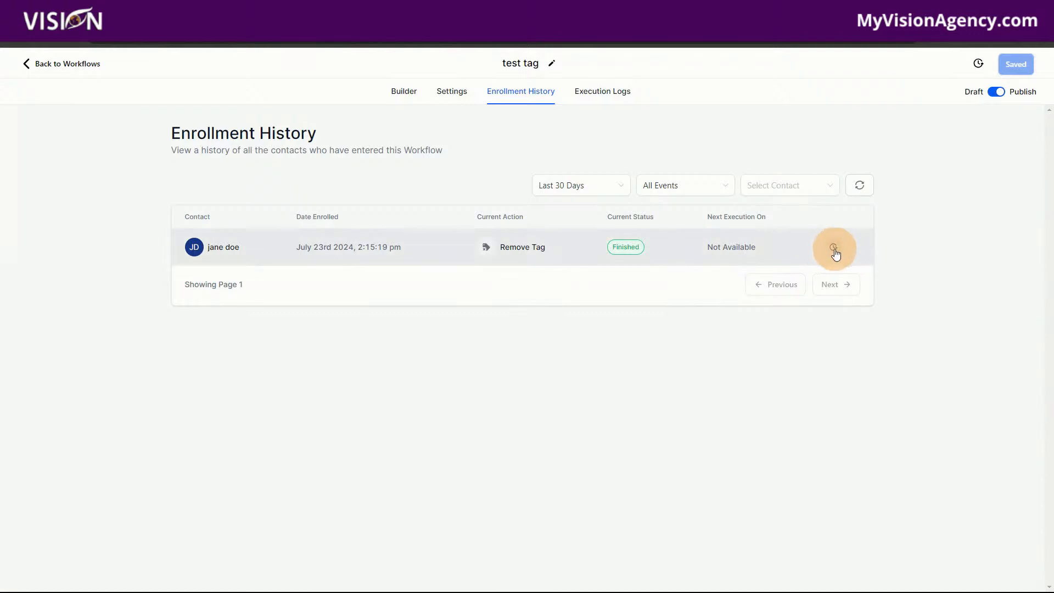
pyautogui.click(834, 247)
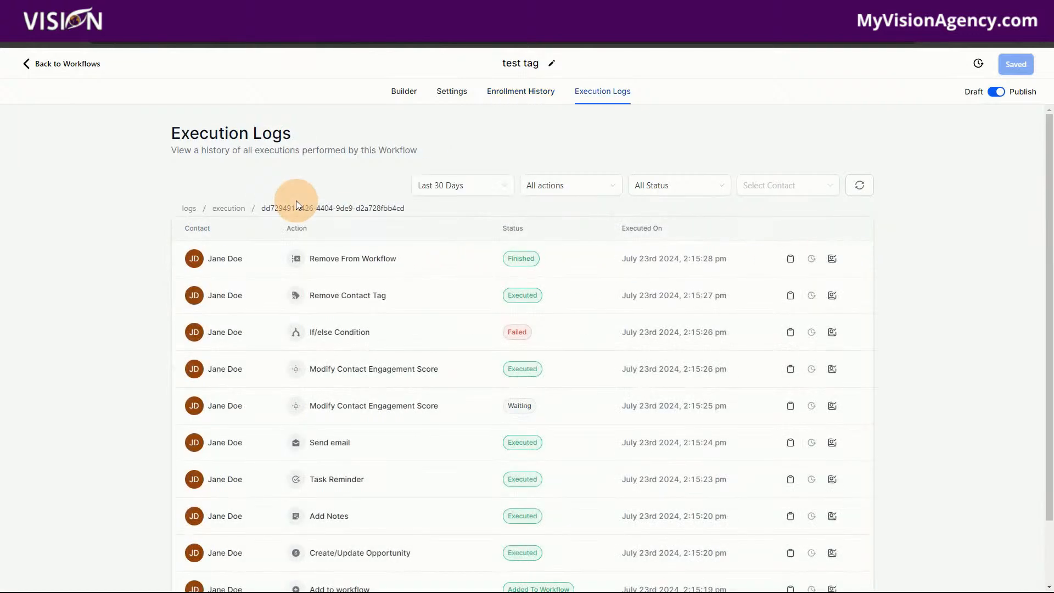
pyautogui.scroll(-2, 332, 495)
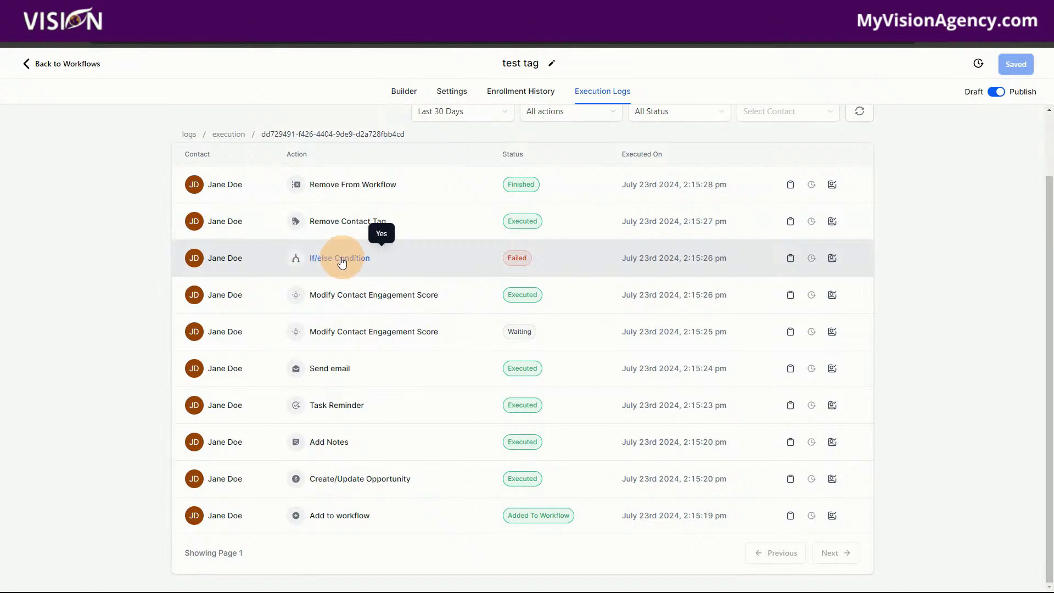
# Leave the "test tag" workflow and open the record of the contact created Jun 18 2024.
pyautogui.click(404, 91)
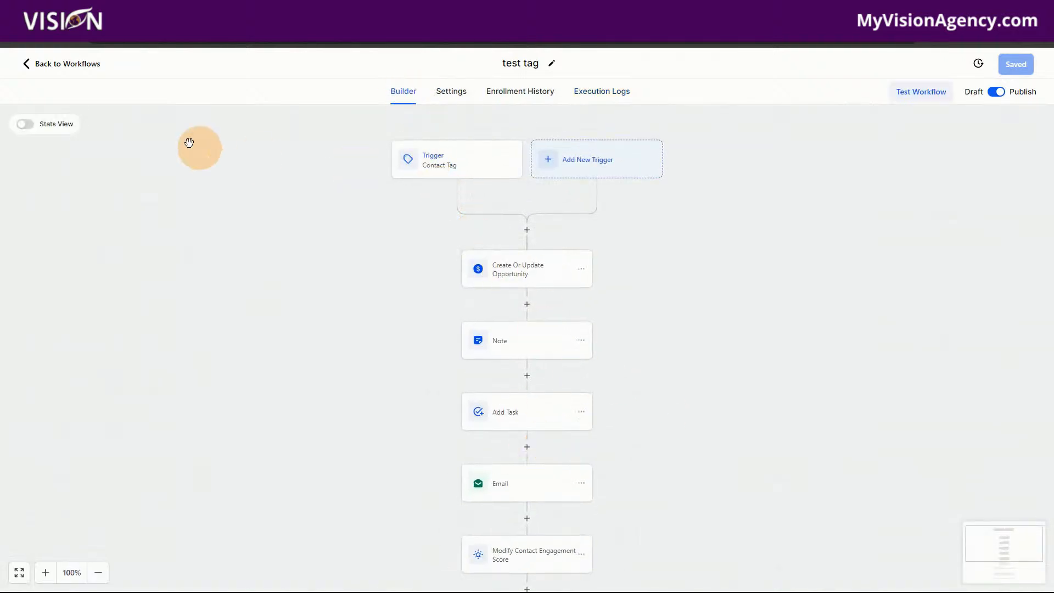
pyautogui.click(82, 63)
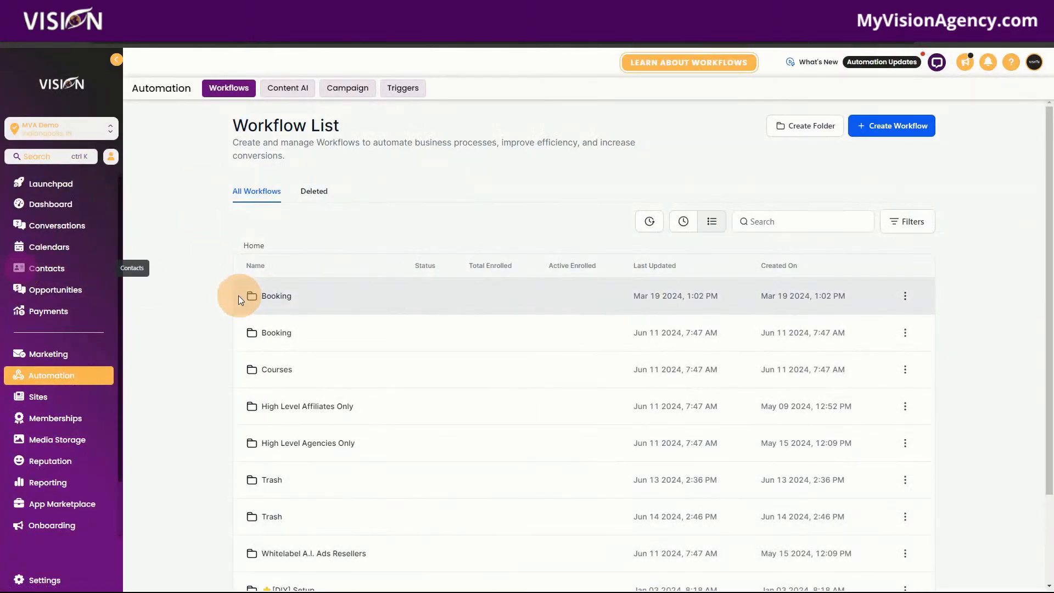
pyautogui.click(109, 273)
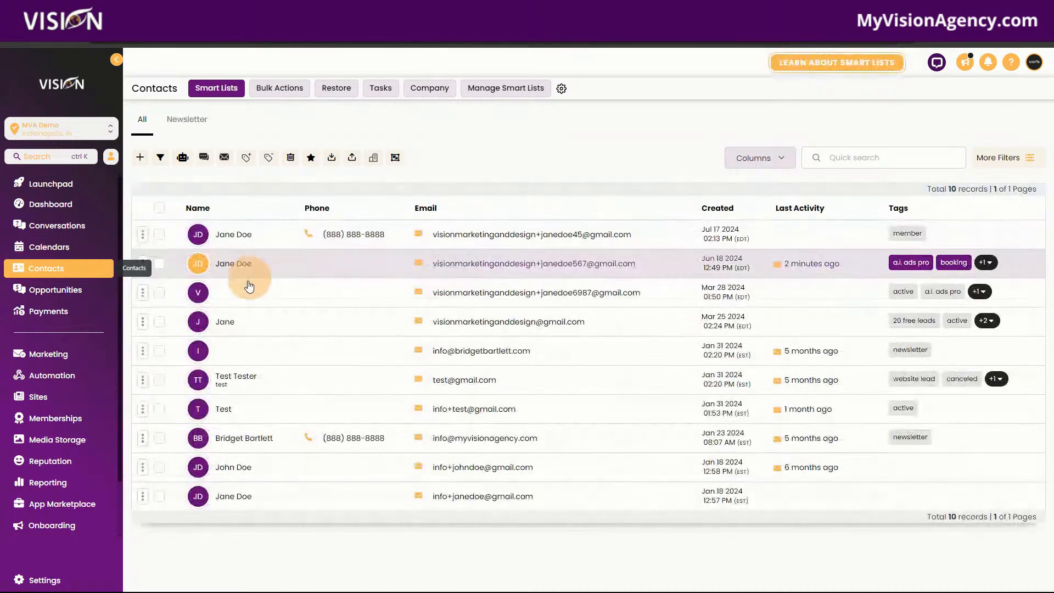
pyautogui.click(229, 268)
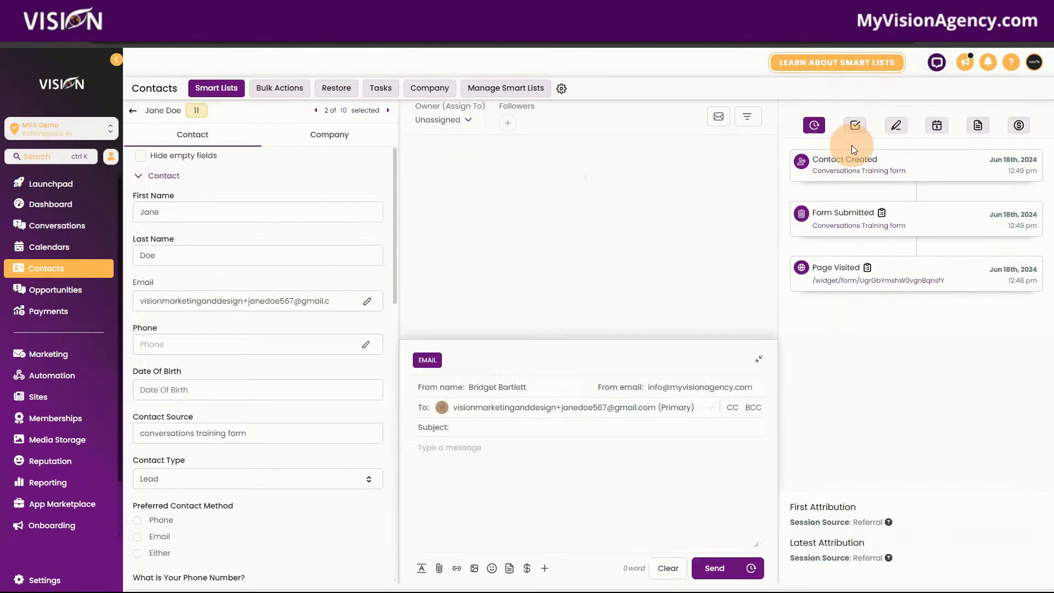
# Review the contact's notes and tasks for the entries created by the workflow.
pyautogui.click(894, 130)
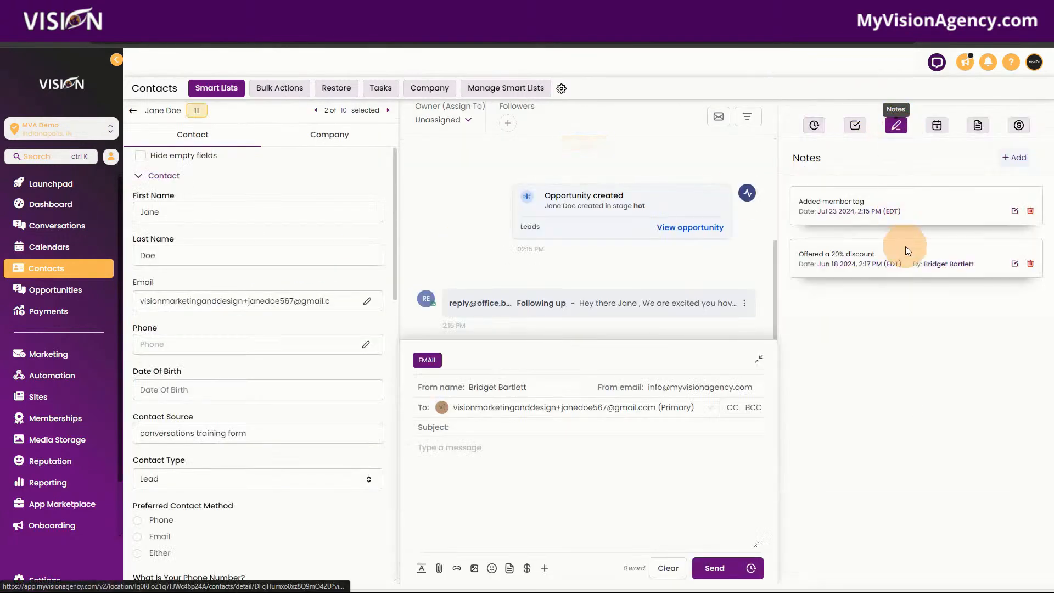
pyautogui.moveTo(870, 202); pyautogui.dragTo(798, 202)
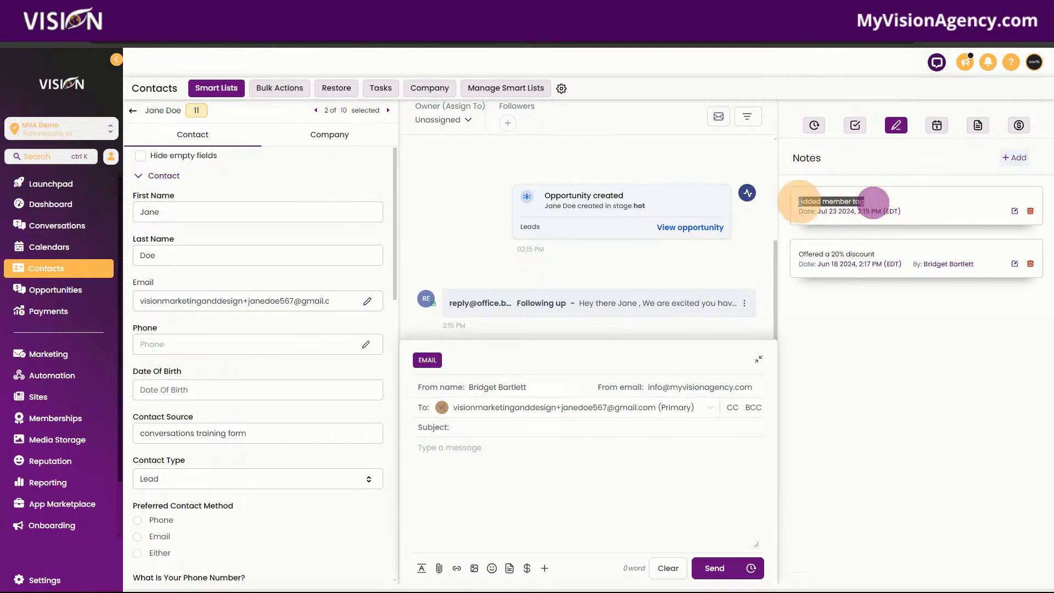
pyautogui.click(854, 122)
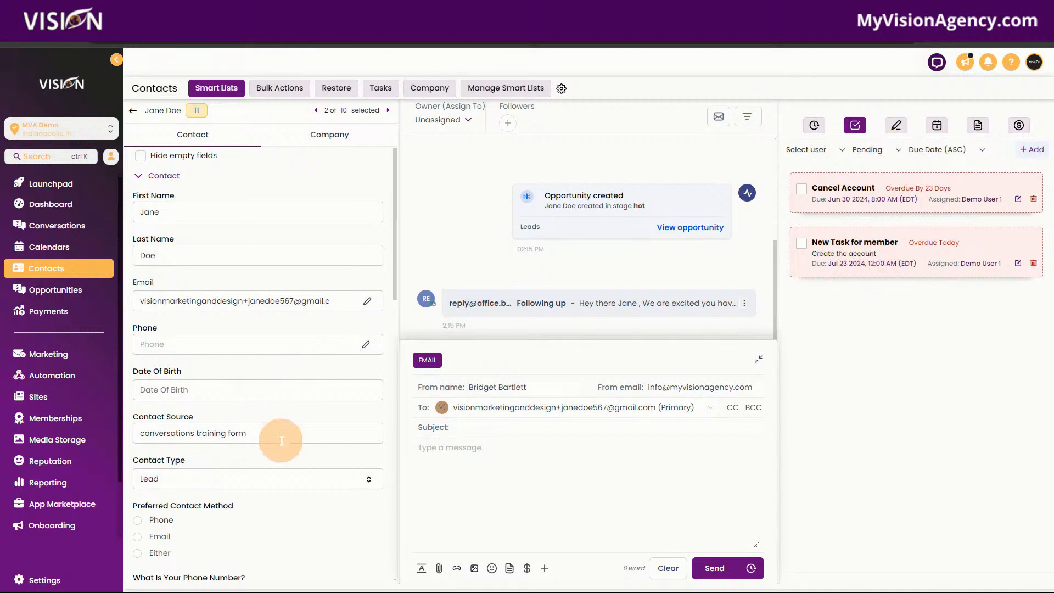
pyautogui.scroll(-5, 271, 459)
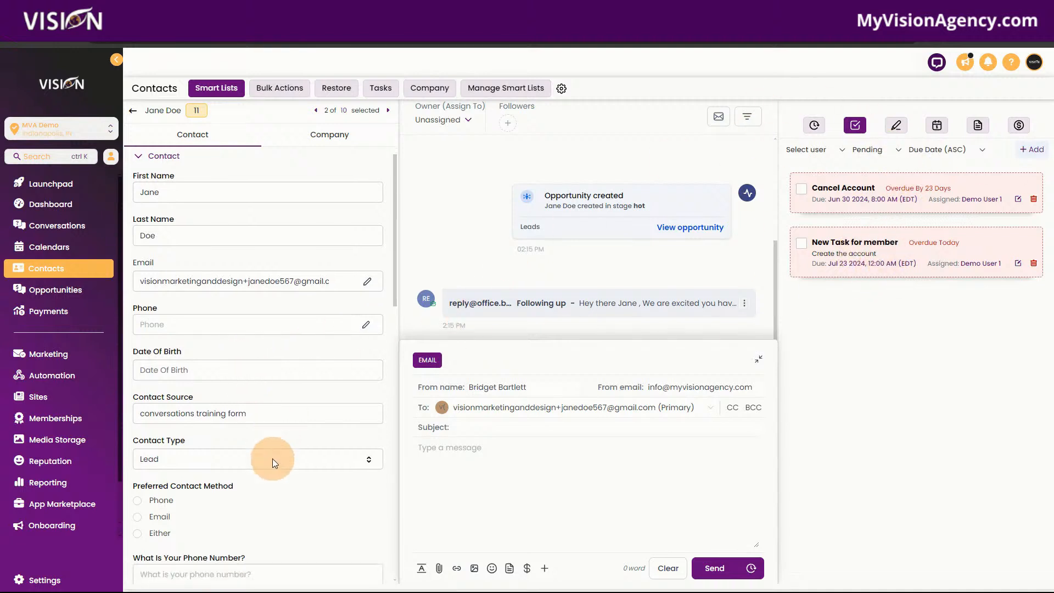
# Open the "Recipe - Appointment Confirmation + Reminder" workflow from the Booking folder created Mar 19 2024 and view its final actions.
pyautogui.click(65, 378)
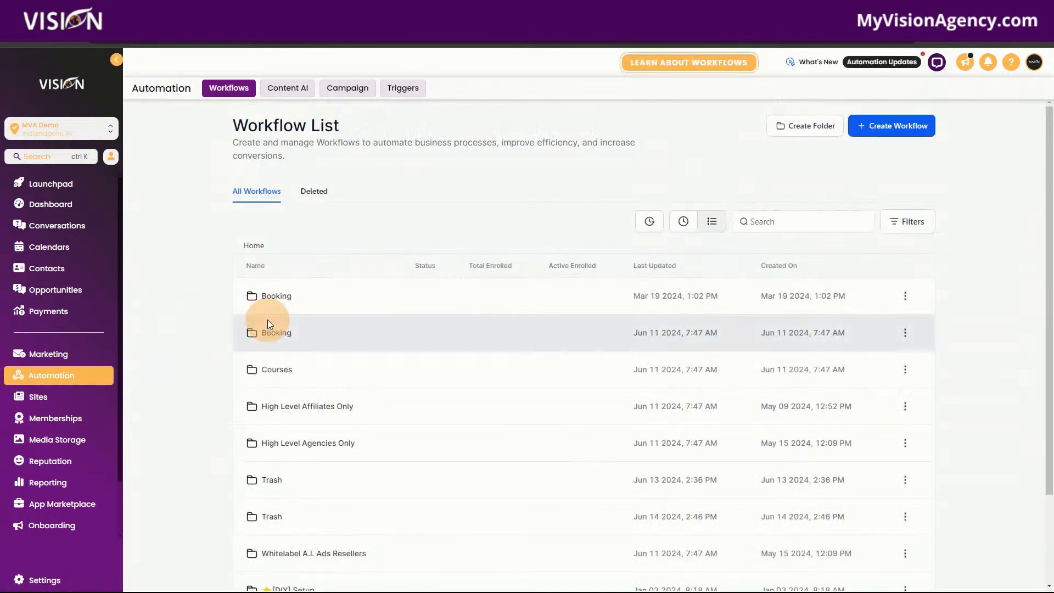
pyautogui.click(267, 296)
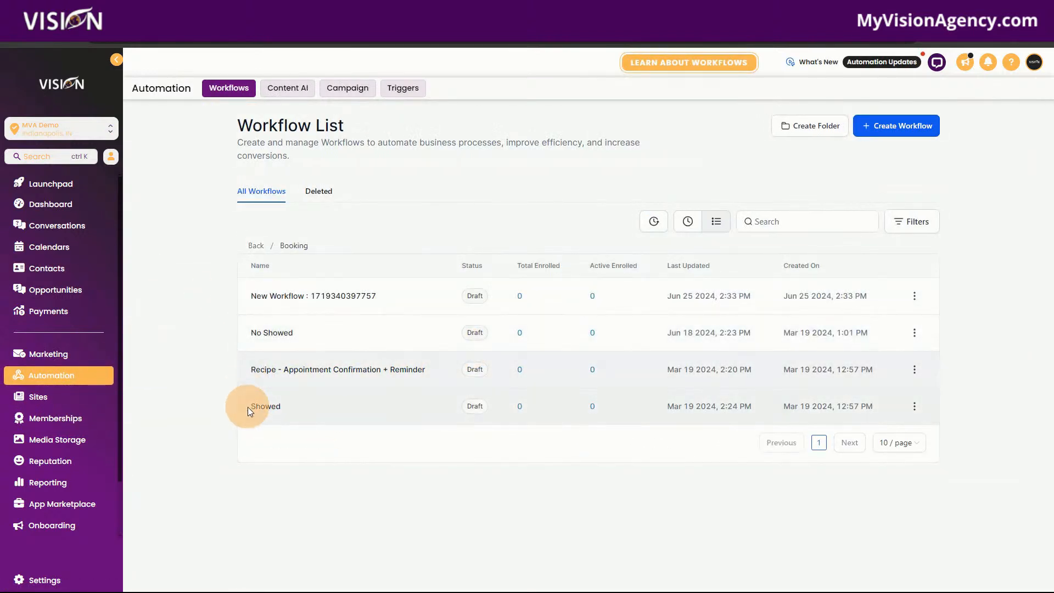
pyautogui.click(273, 375)
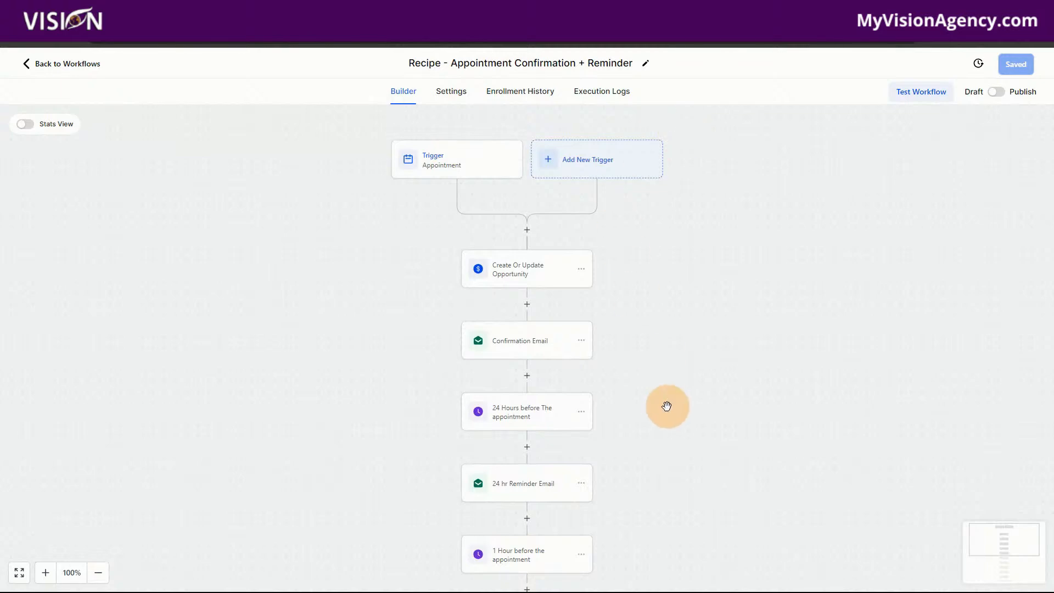
pyautogui.scroll(-8, 666, 404)
pyautogui.scroll(-3, 665, 404)
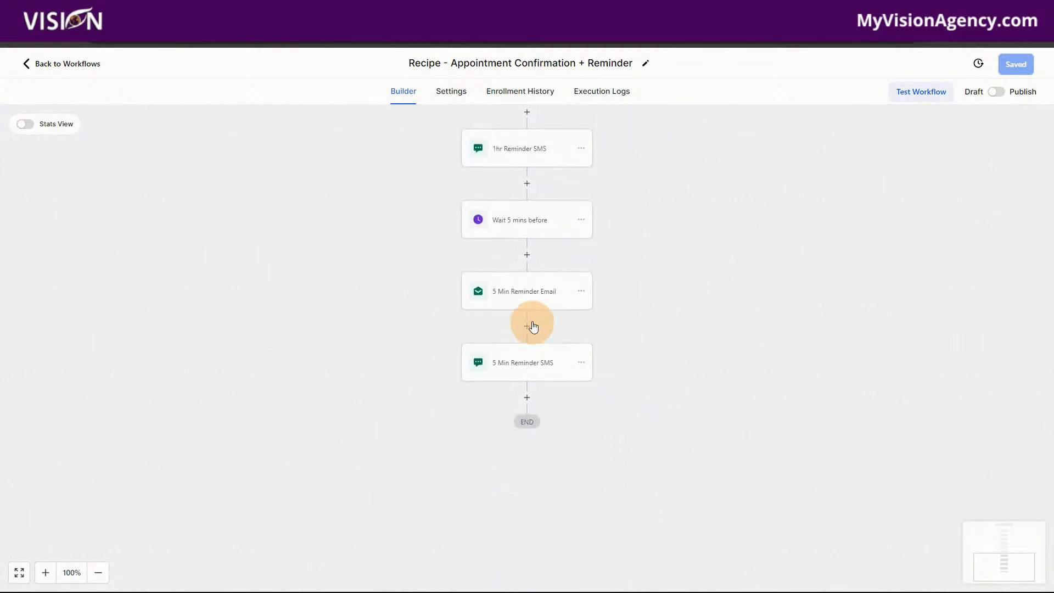
# Insert an Add Contact Tag action with the "member" tag between "1hr Reminder SMS" and "Wait 5 mins before".
pyautogui.click(526, 187)
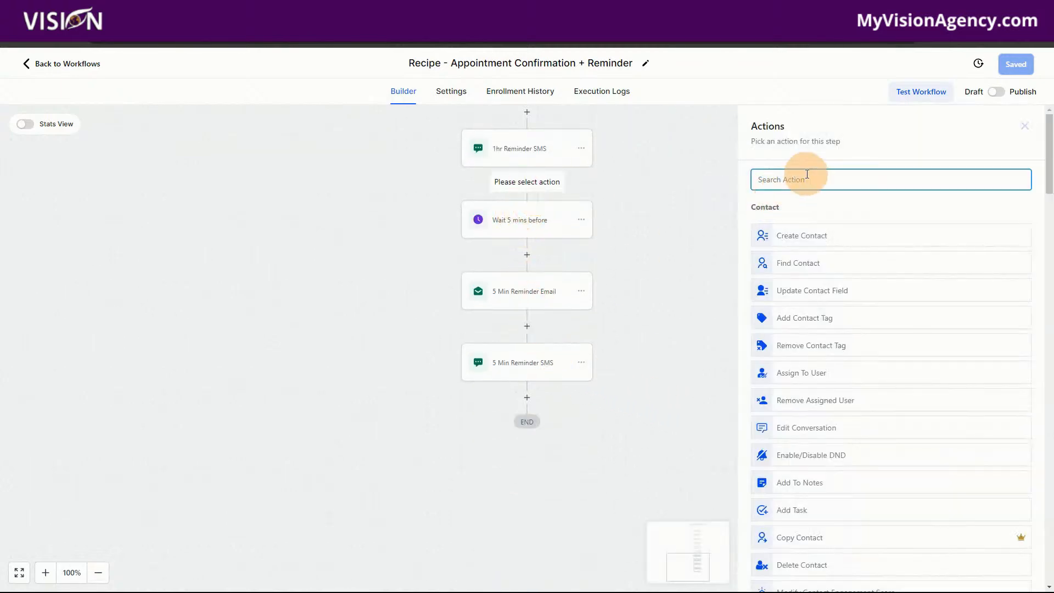
pyautogui.write('tag')
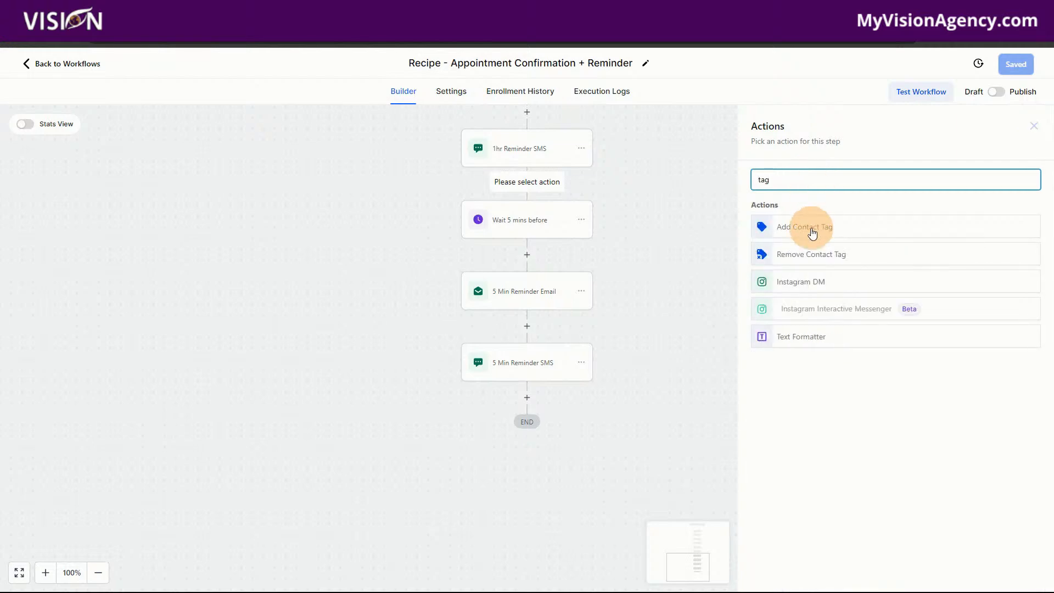
pyautogui.click(809, 226)
pyautogui.click(793, 259)
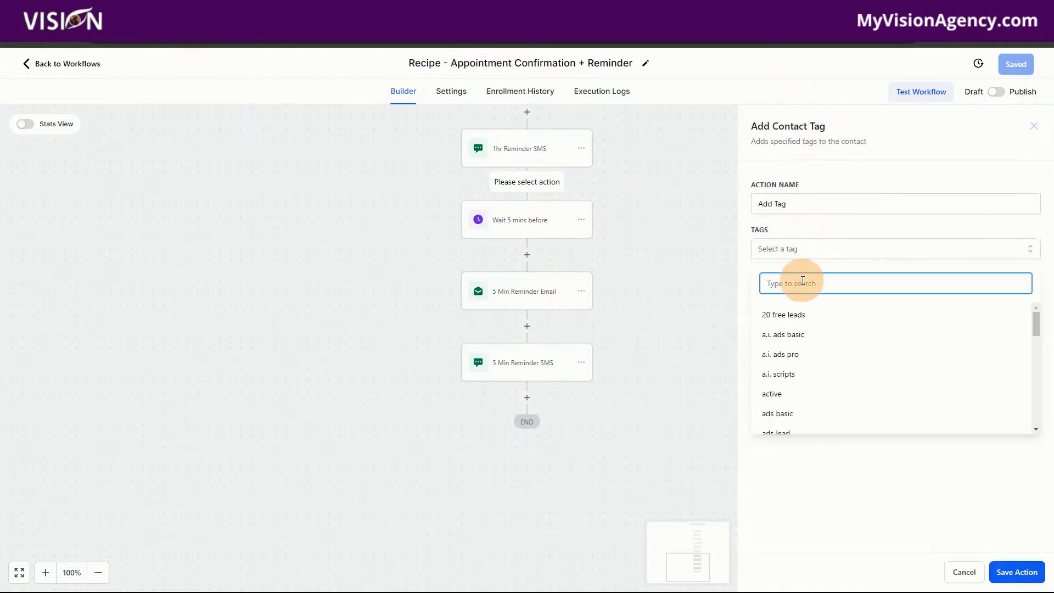
pyautogui.write('member')
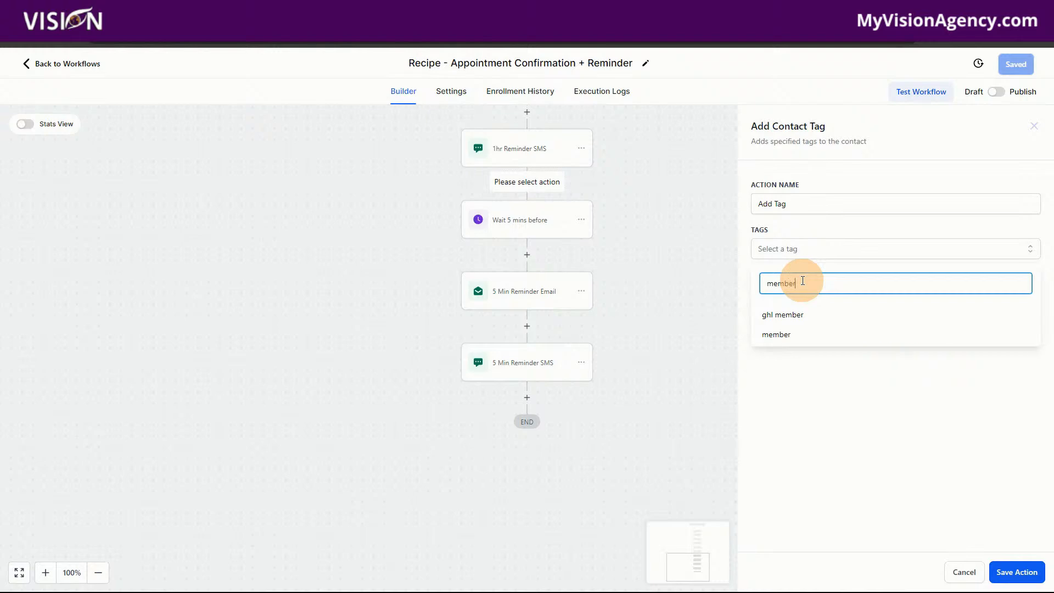
pyautogui.click(795, 332)
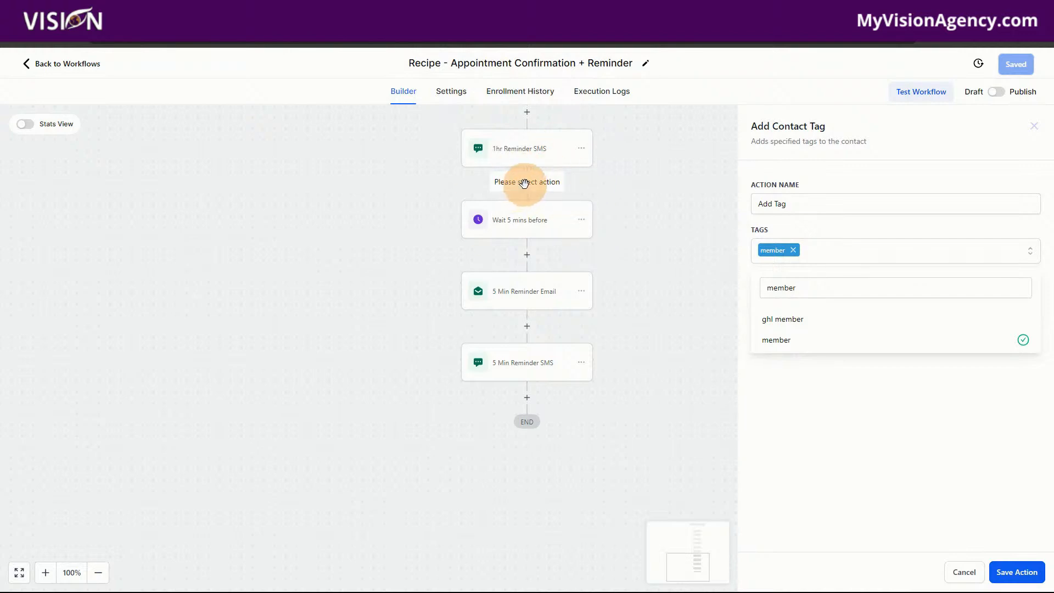
pyautogui.click(900, 512)
pyautogui.click(1026, 571)
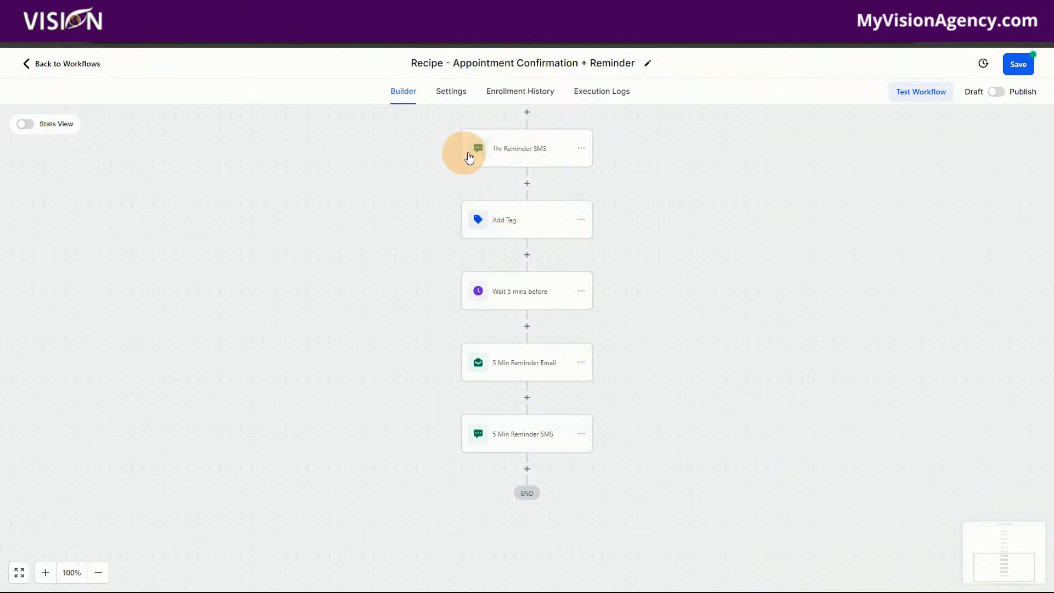
# Leave the appointment reminder workflow without saving its changes.
pyautogui.scroll(2, 685, 317)
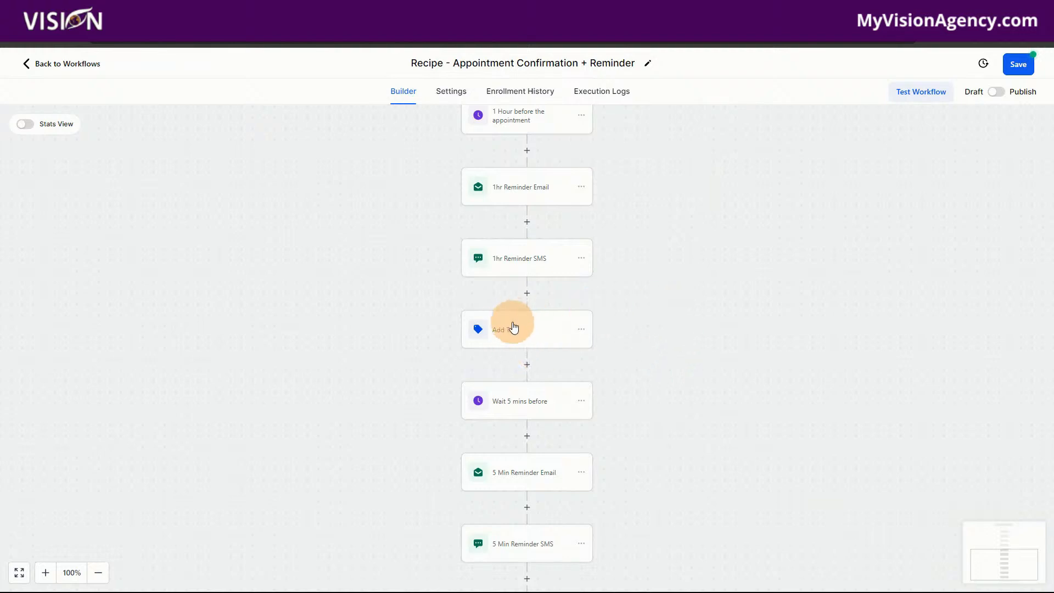
pyautogui.click(92, 72)
pyautogui.click(635, 354)
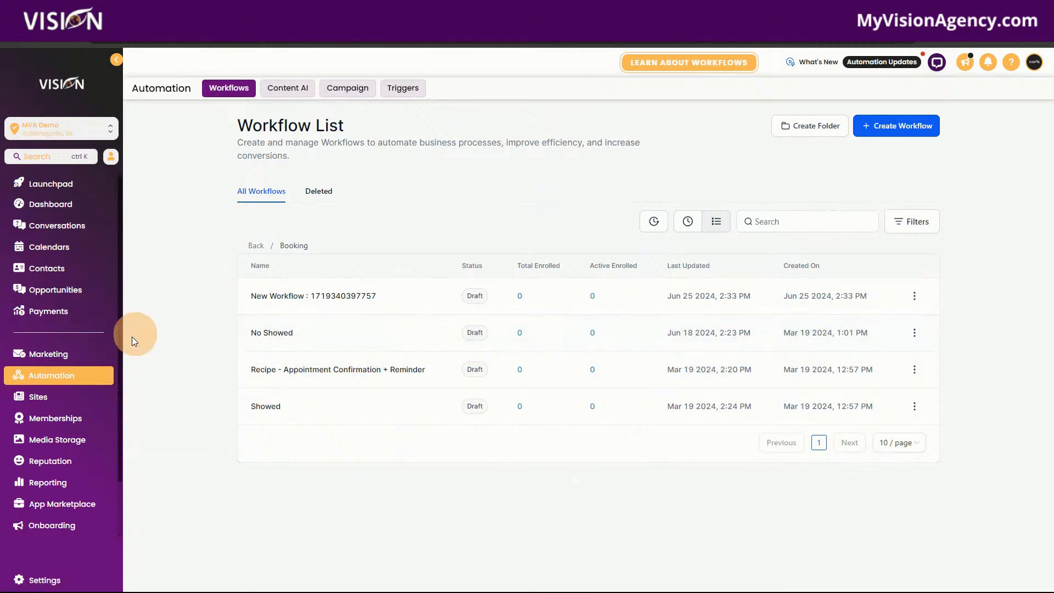
# Open the record of the contact created Jul 17 2024 and look through its contact fields.
pyautogui.click(62, 269)
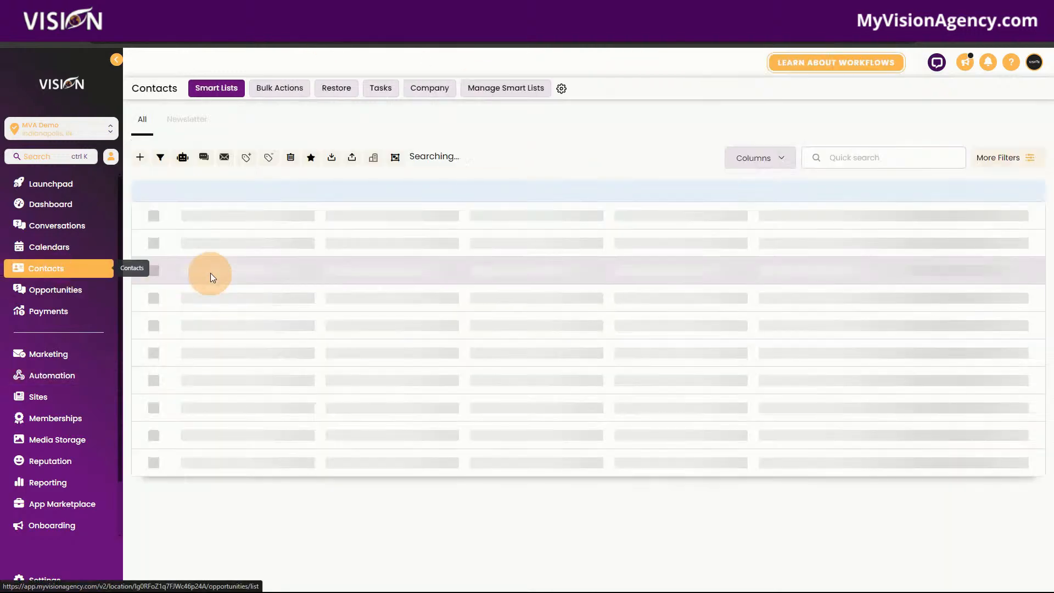
pyautogui.click(225, 235)
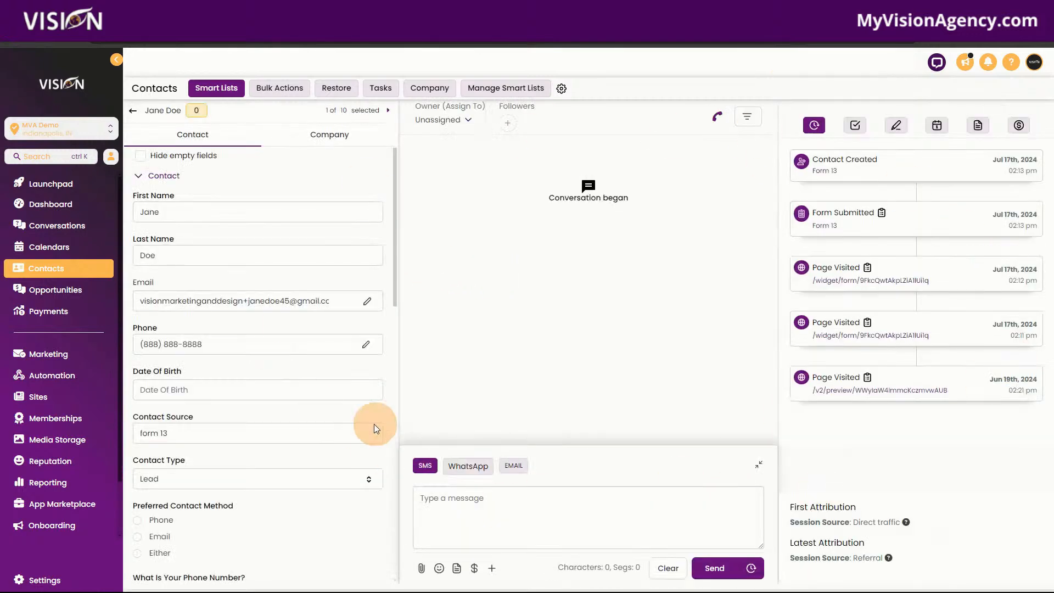
pyautogui.scroll(-10, 307, 414)
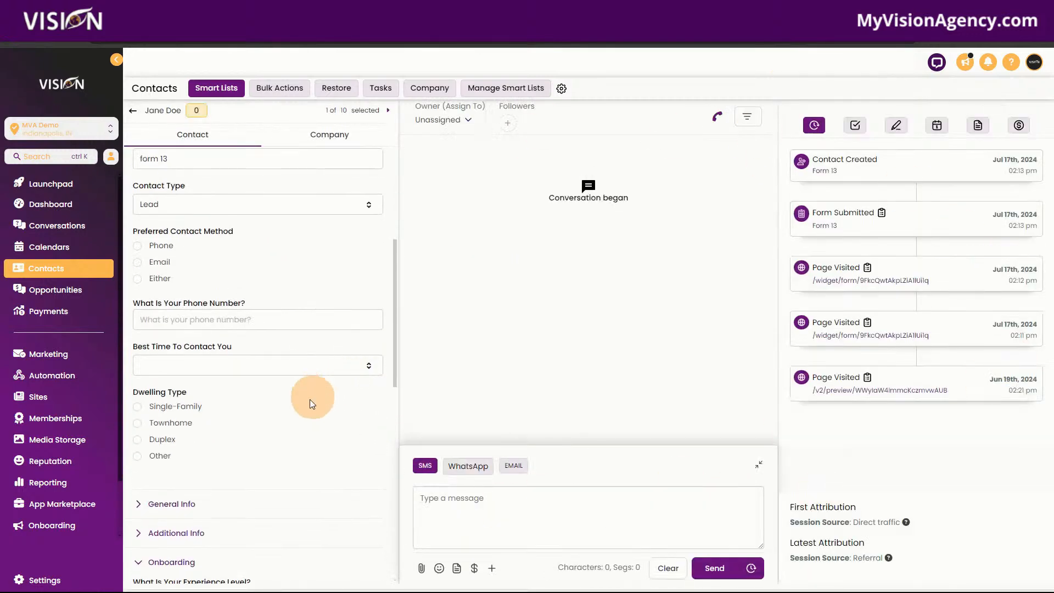
pyautogui.scroll(-1, 307, 413)
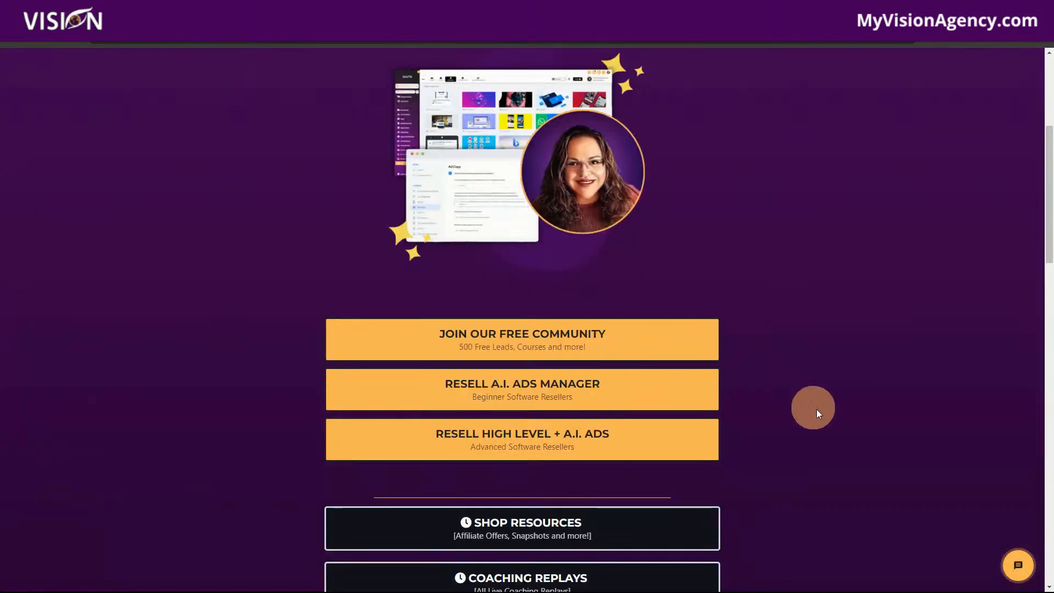
pyautogui.scroll(1, 823, 413)
pyautogui.scroll(-1, 830, 420)
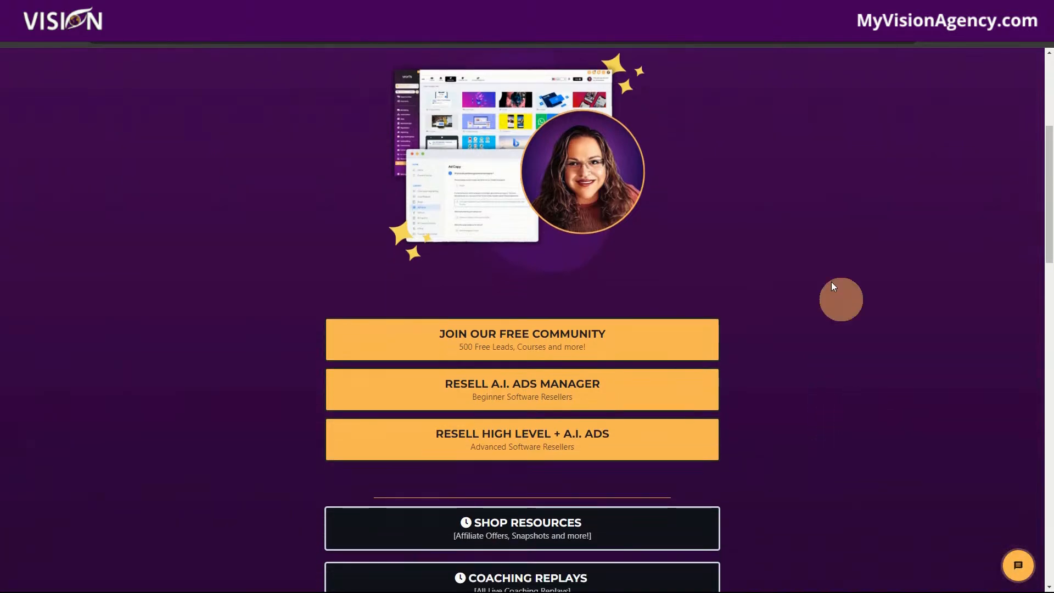
pyautogui.scroll(1, 838, 393)
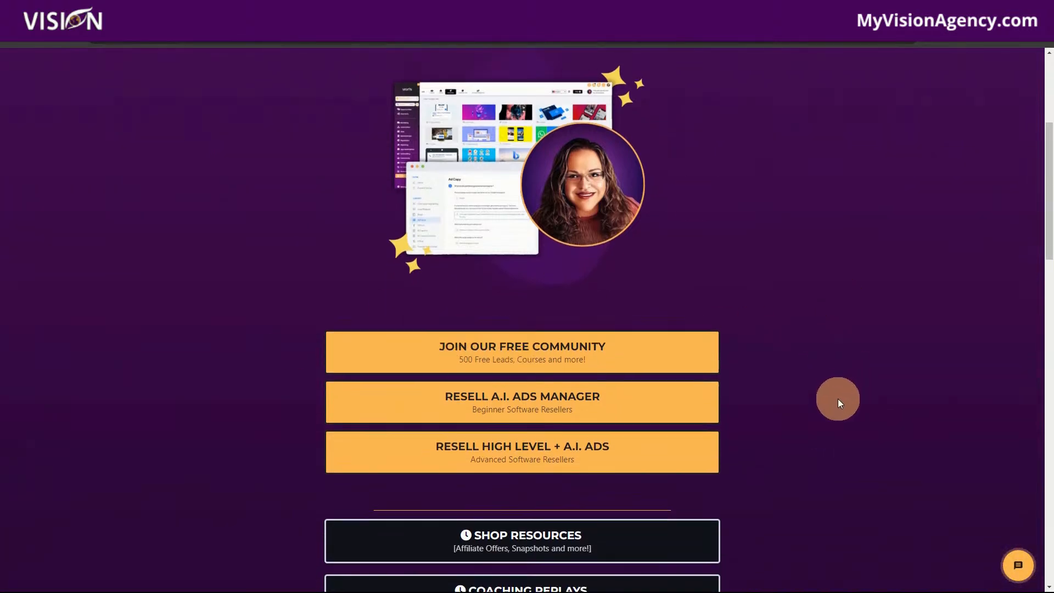